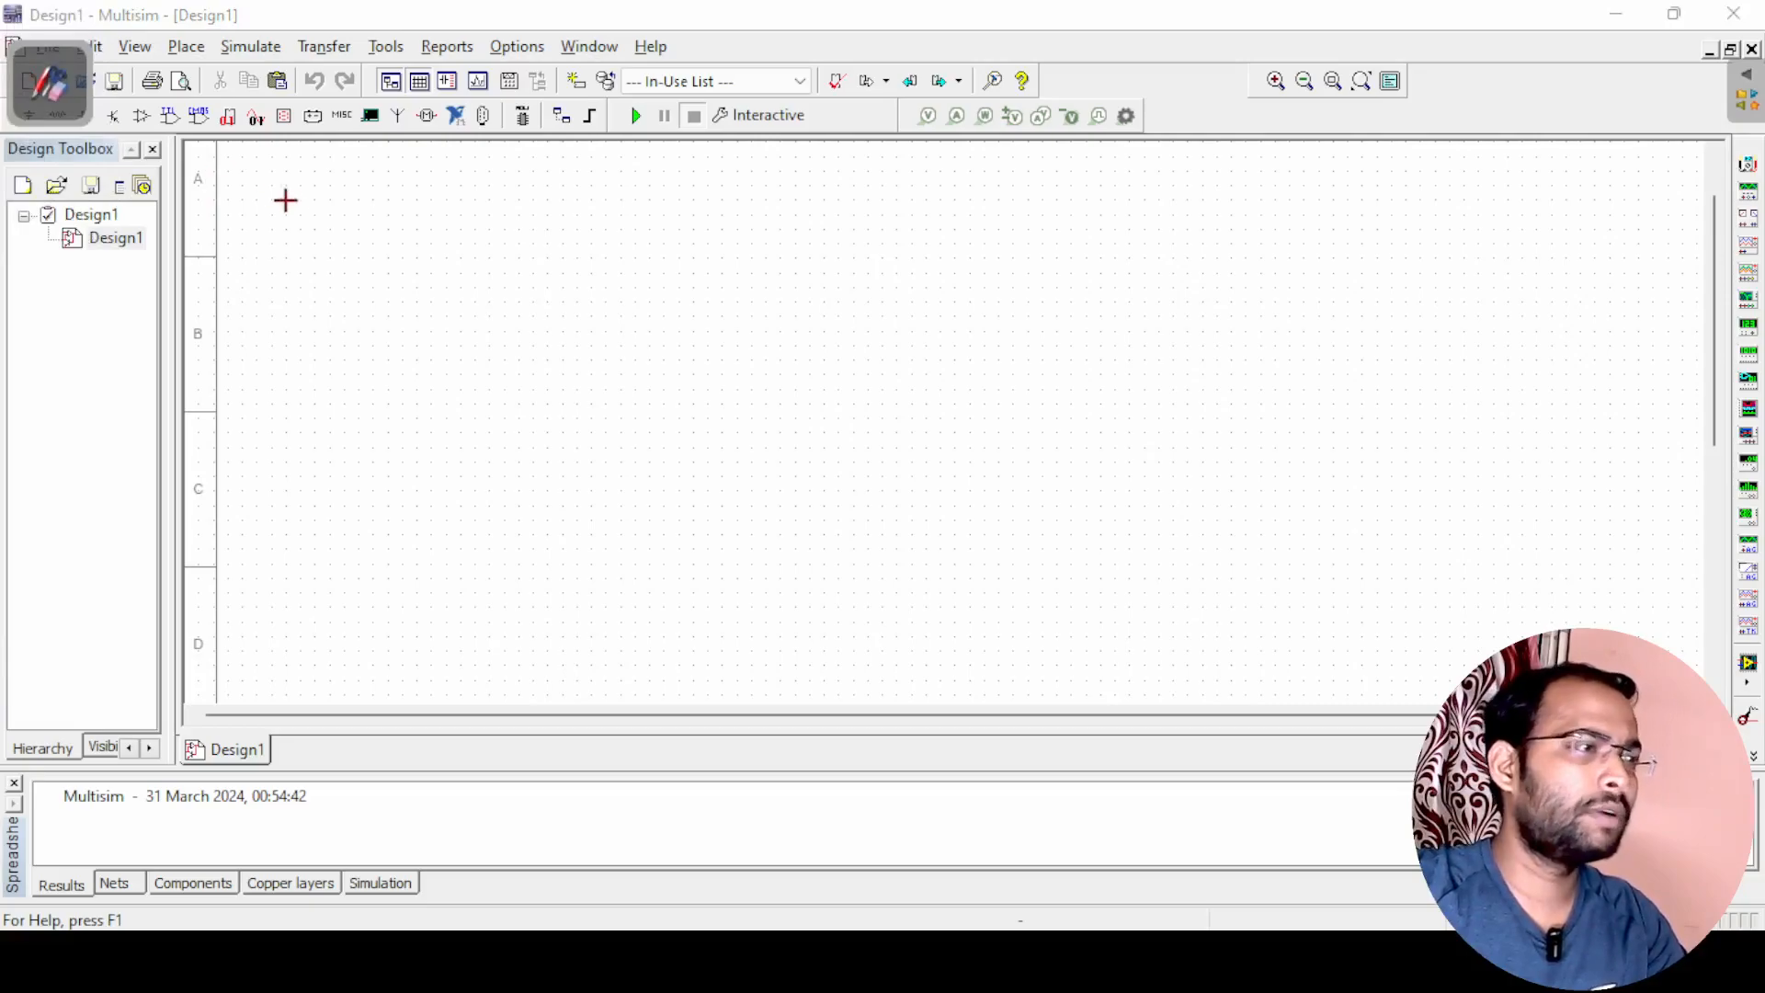
Handwrite the underlined title "Demux" in the upper-left area of the blank schematic
{"action": "left_click_drag", "start_coordinate": [301, 175], "coordinate": [313, 210]}
{"action": "mouse_move", "coordinate": [345, 192]}
{"action": "left_mouse_down"}
{"action": "mouse_move", "coordinate": [427, 189]}
{"action": "mouse_move", "coordinate": [430, 220]}
{"action": "left_mouse_up"}
{"action": "left_click_drag", "start_coordinate": [287, 228], "coordinate": [469, 216]}
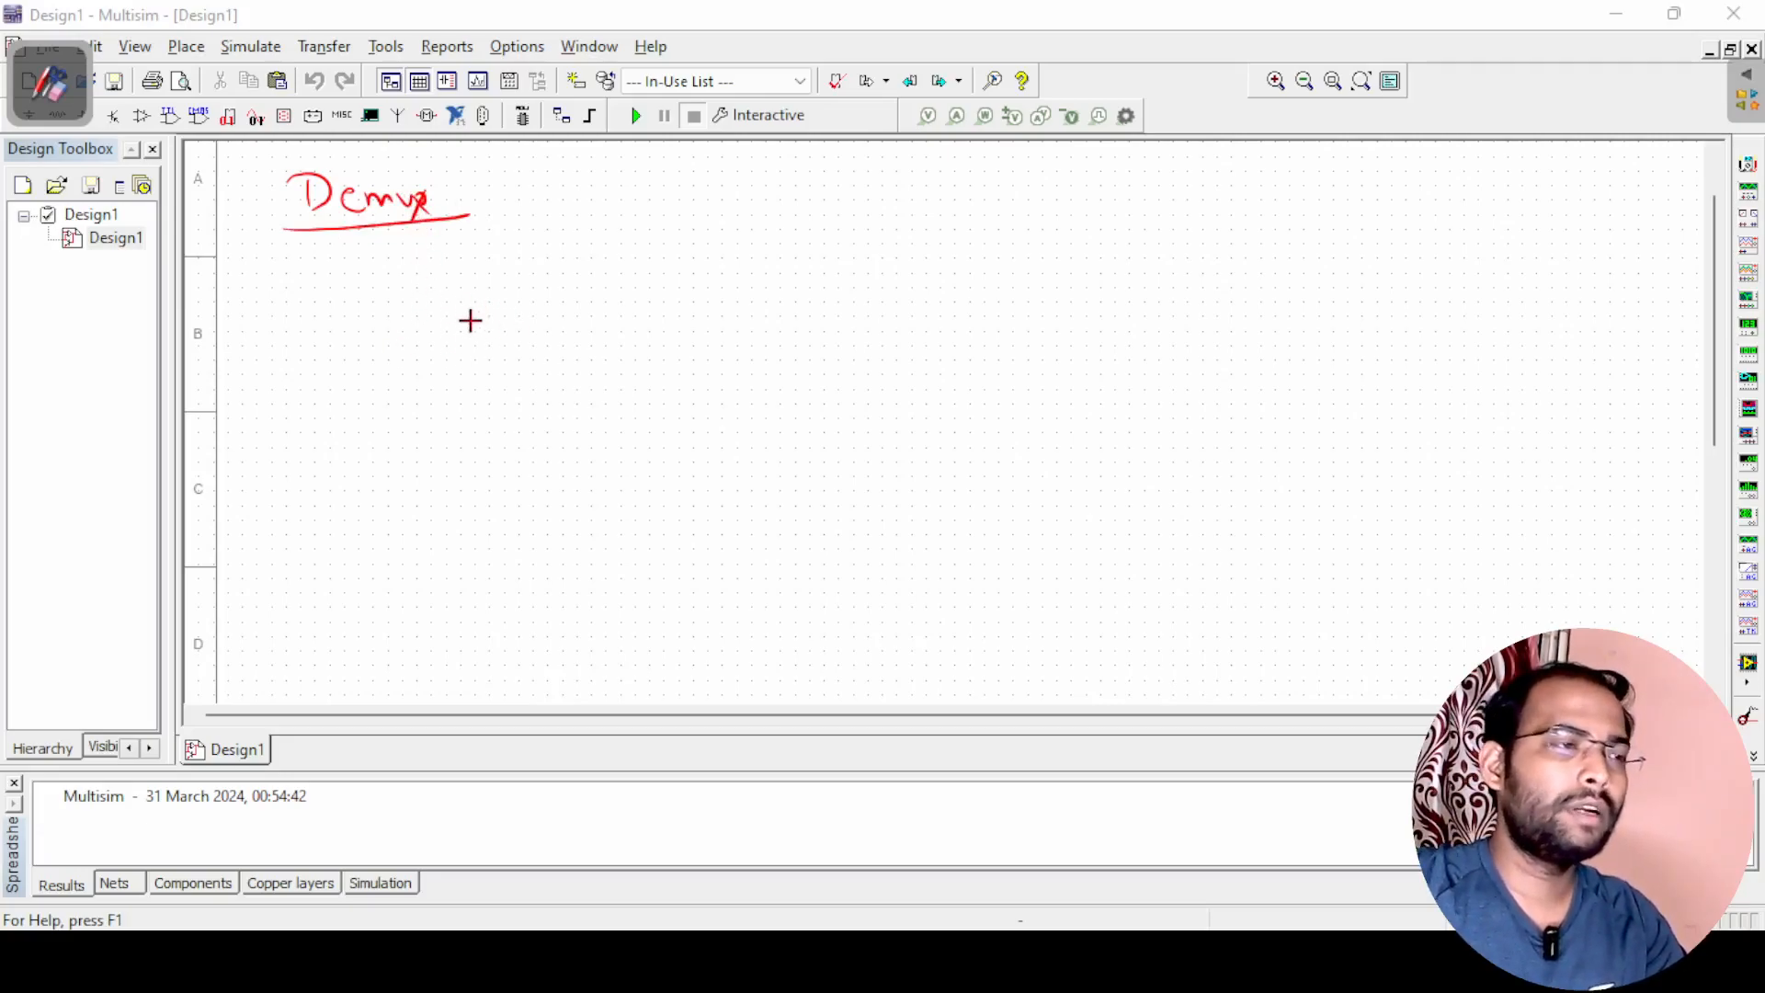
Sketch an input line labelled Input, I0 and D, and two output lines labelled Y0 and Y1
{"action": "mouse_move", "coordinate": [457, 334]}
{"action": "left_mouse_down"}
{"action": "mouse_move", "coordinate": [611, 328]}
{"action": "mouse_move", "coordinate": [553, 312]}
{"action": "left_mouse_up"}
{"action": "left_click_drag", "start_coordinate": [546, 303], "coordinate": [588, 291]}
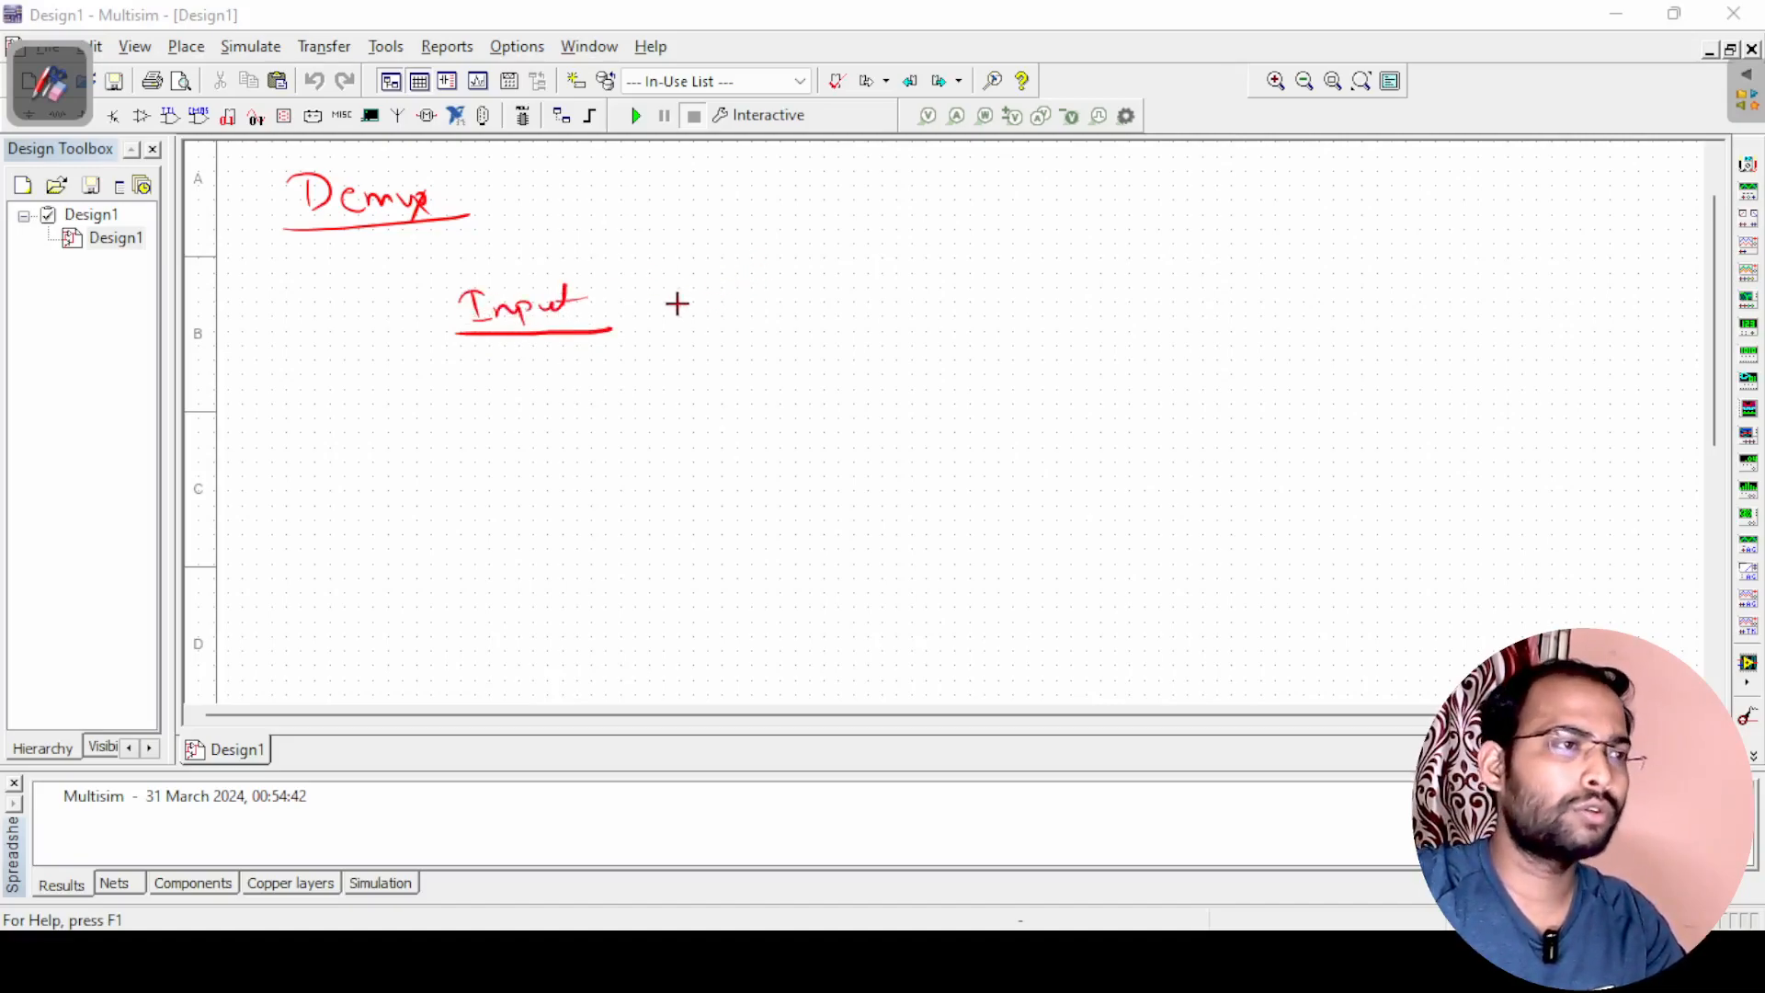
{"action": "left_click_drag", "start_coordinate": [753, 265], "coordinate": [871, 257]}
{"action": "left_click_drag", "start_coordinate": [883, 228], "coordinate": [862, 262]}
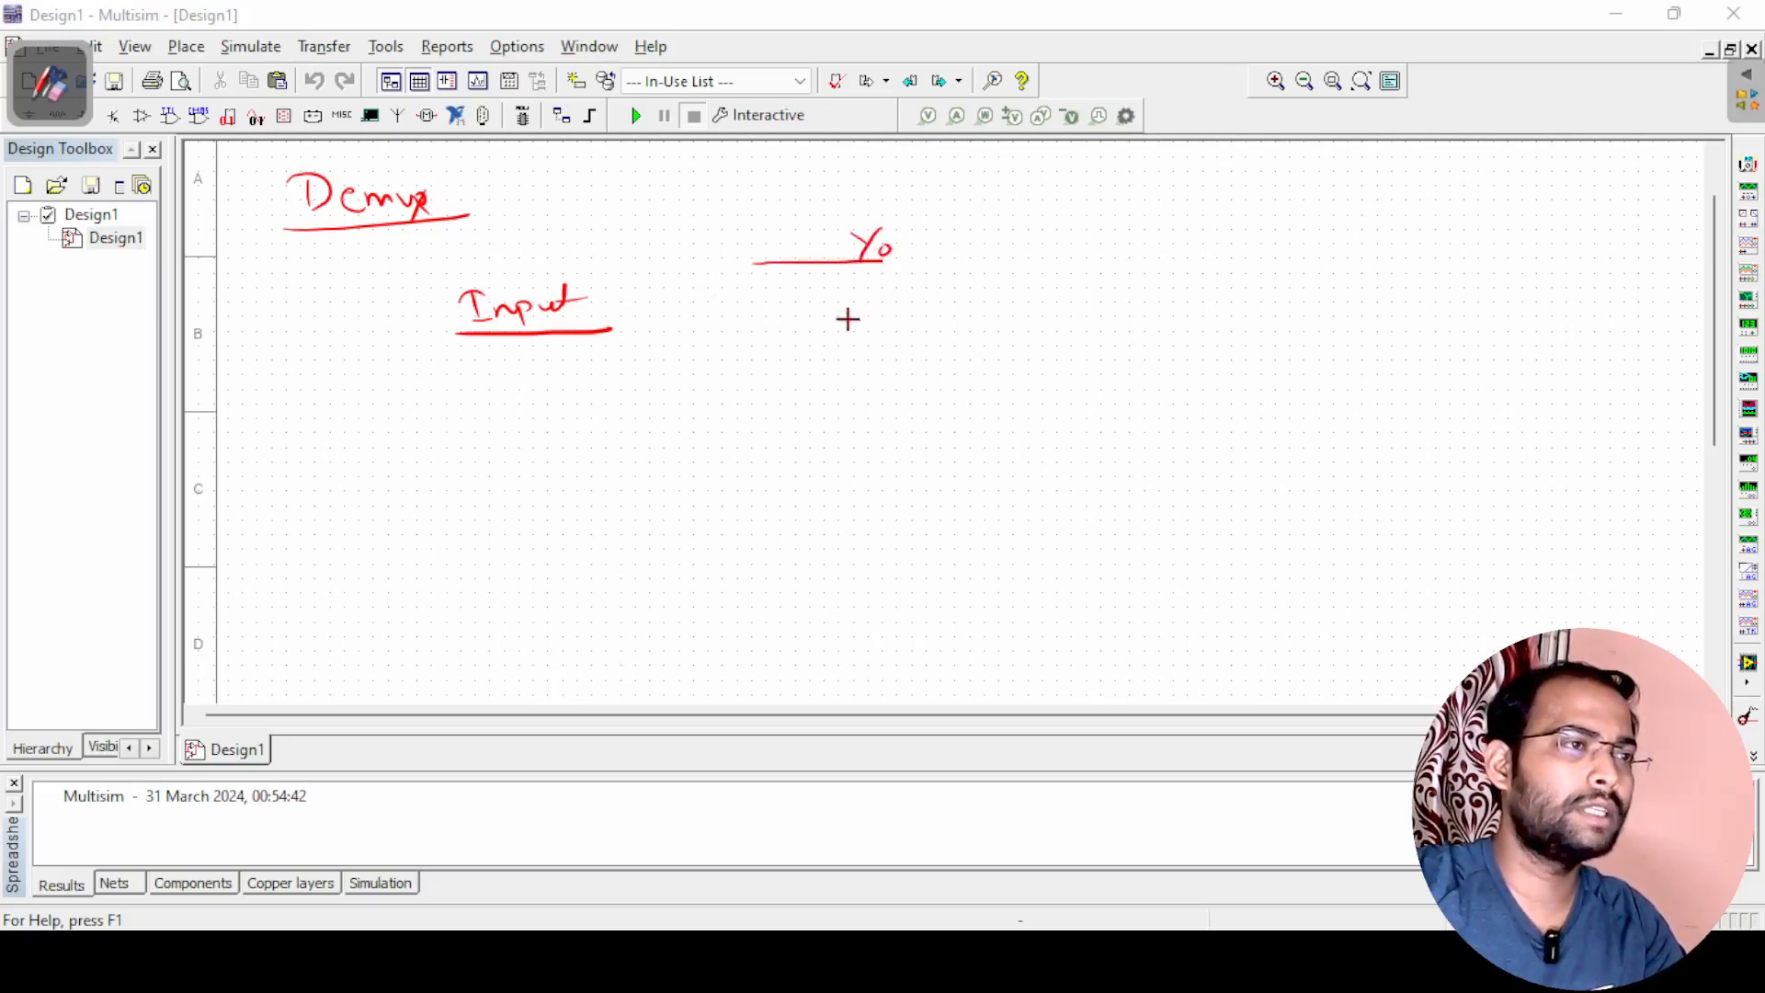
{"action": "mouse_move", "coordinate": [776, 359]}
{"action": "left_mouse_down"}
{"action": "mouse_move", "coordinate": [914, 361]}
{"action": "mouse_move", "coordinate": [879, 344]}
{"action": "mouse_move", "coordinate": [887, 356]}
{"action": "left_mouse_up"}
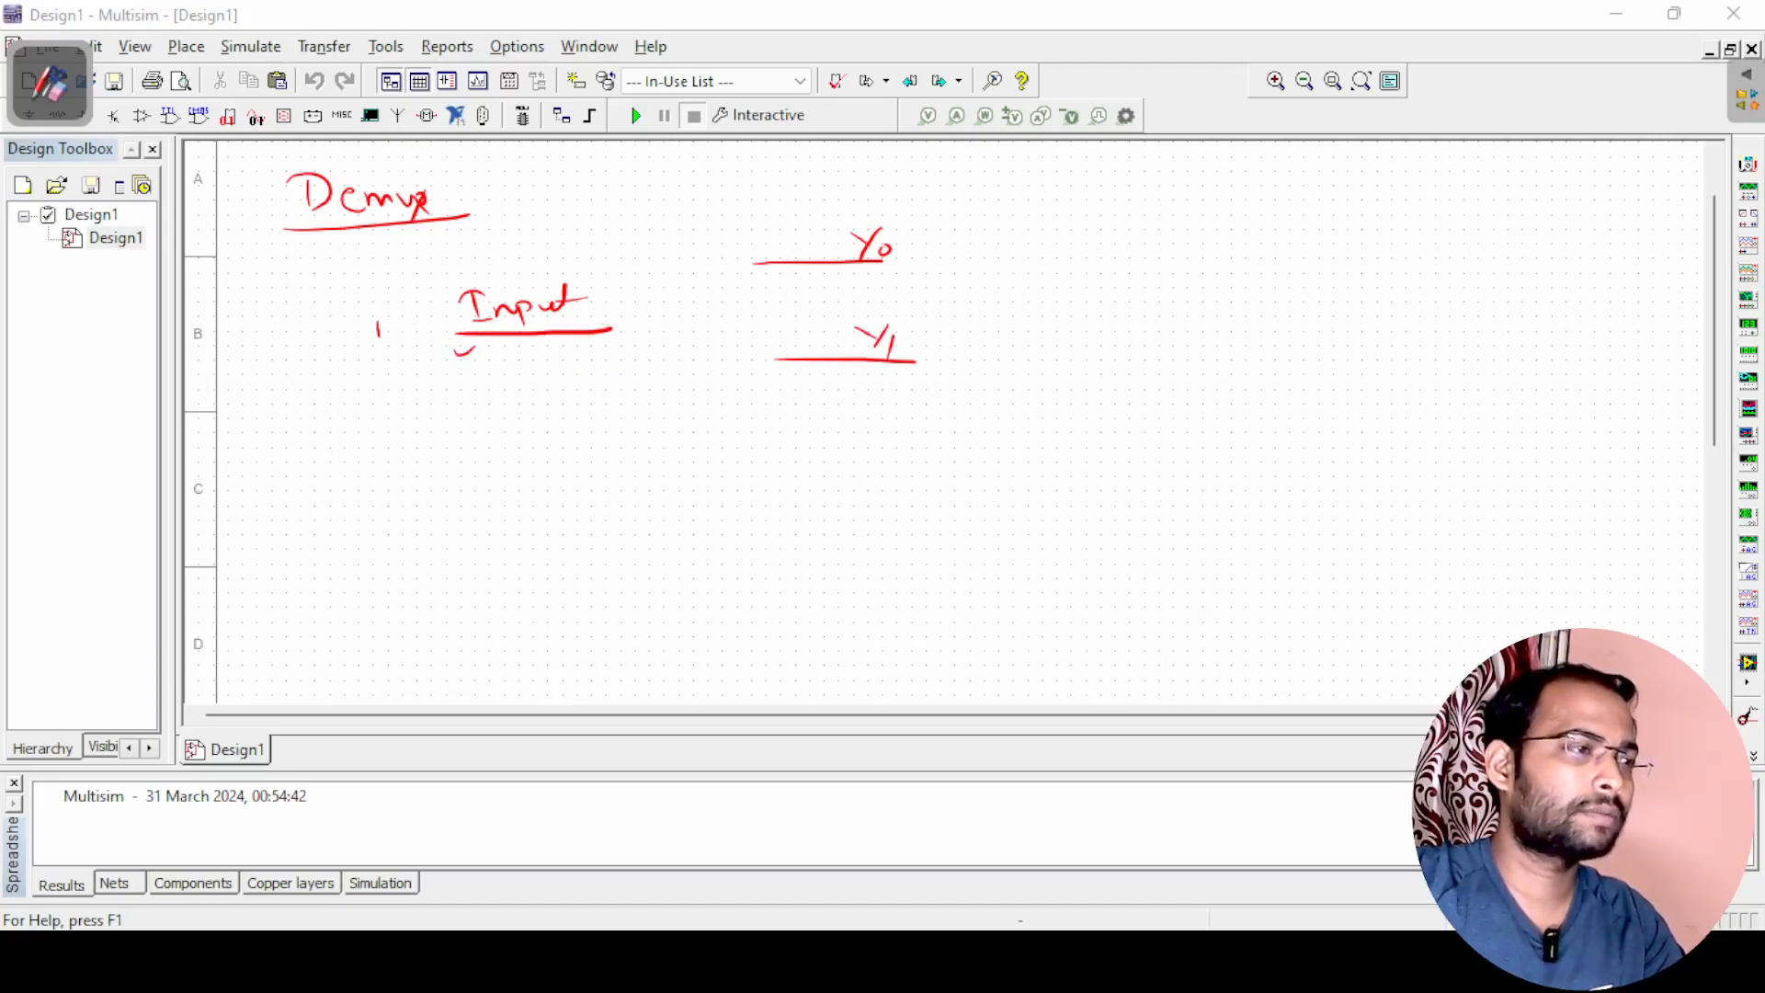
{"action": "left_click_drag", "start_coordinate": [380, 384], "coordinate": [378, 401]}
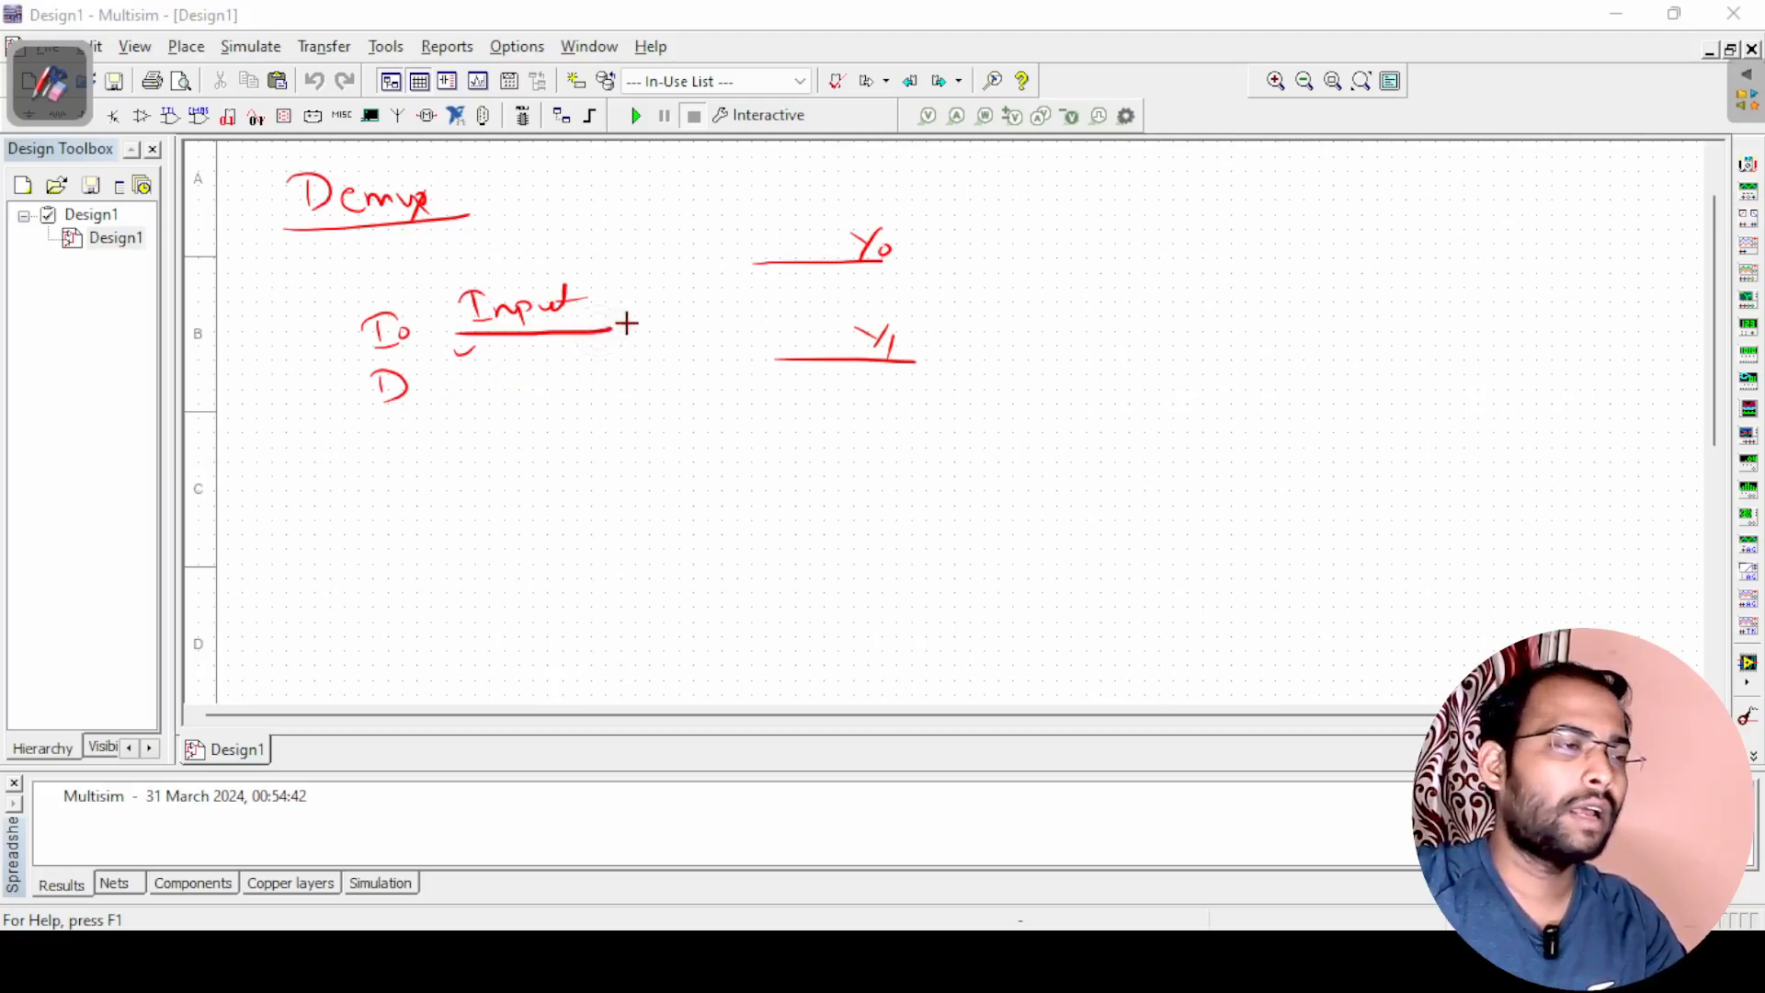
Draw switching paths from the input line towards outputs Y0 and Y1, and add check marks at the lines
{"action": "left_click_drag", "start_coordinate": [625, 320], "coordinate": [713, 236]}
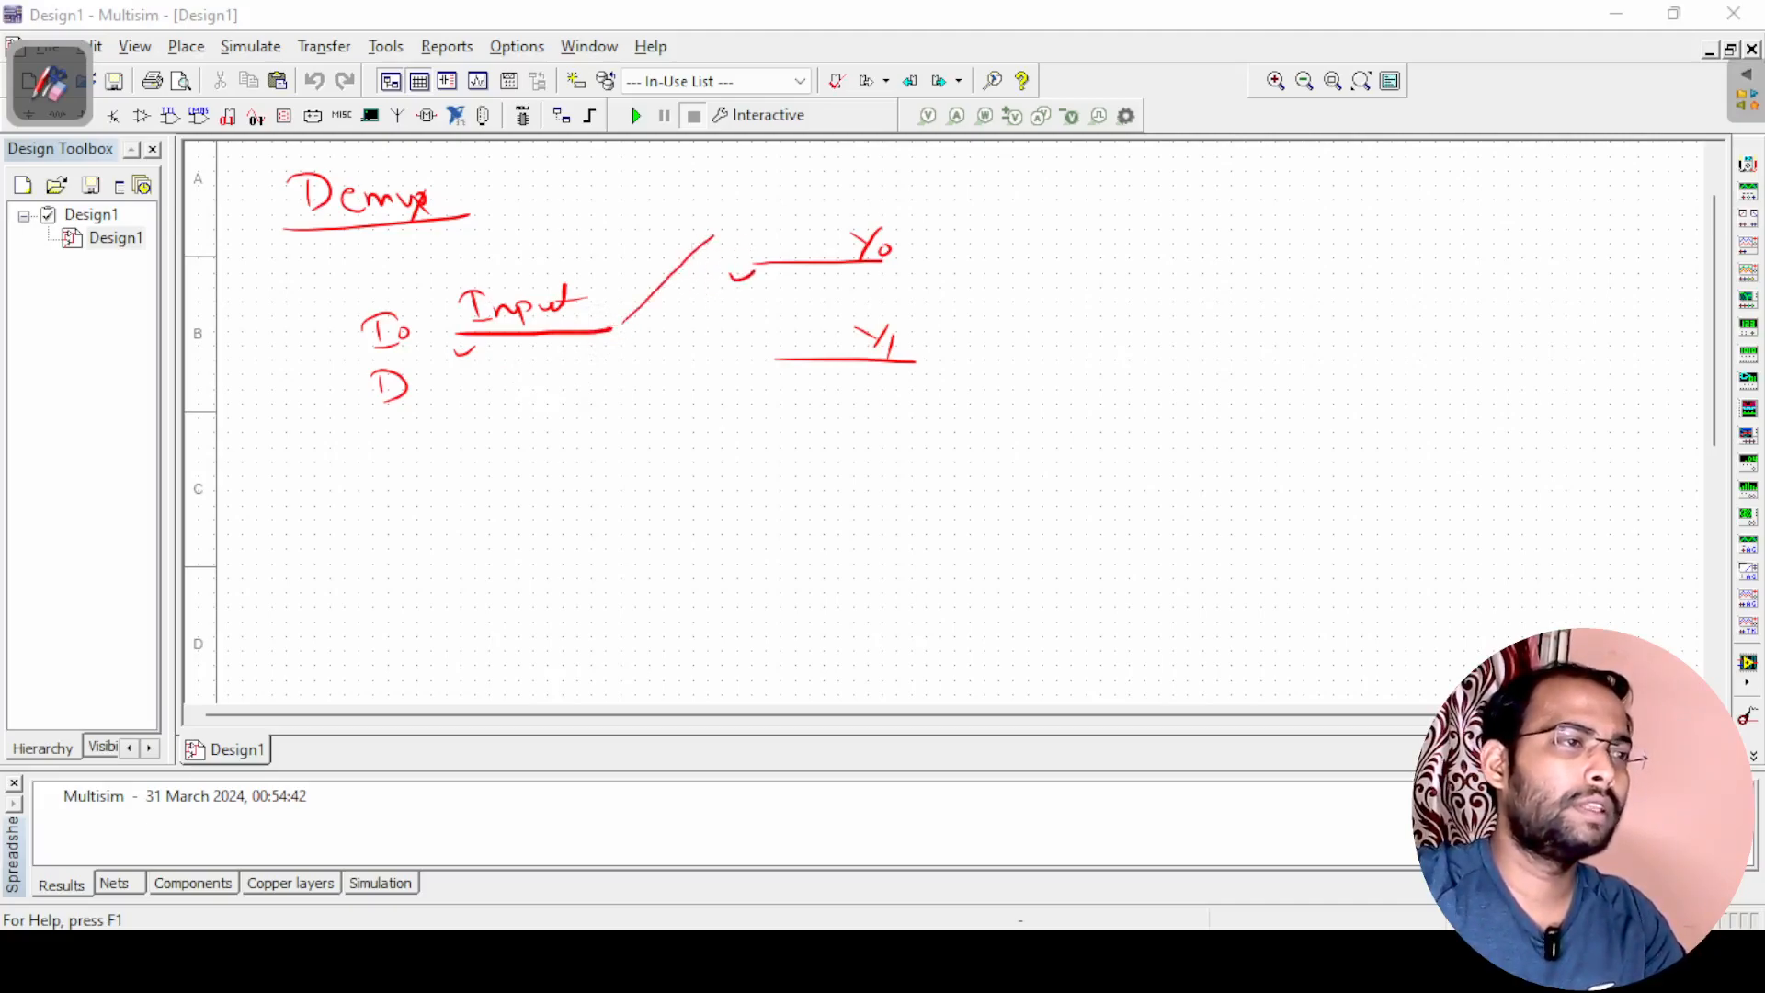
{"action": "left_click_drag", "start_coordinate": [650, 279], "coordinate": [764, 366]}
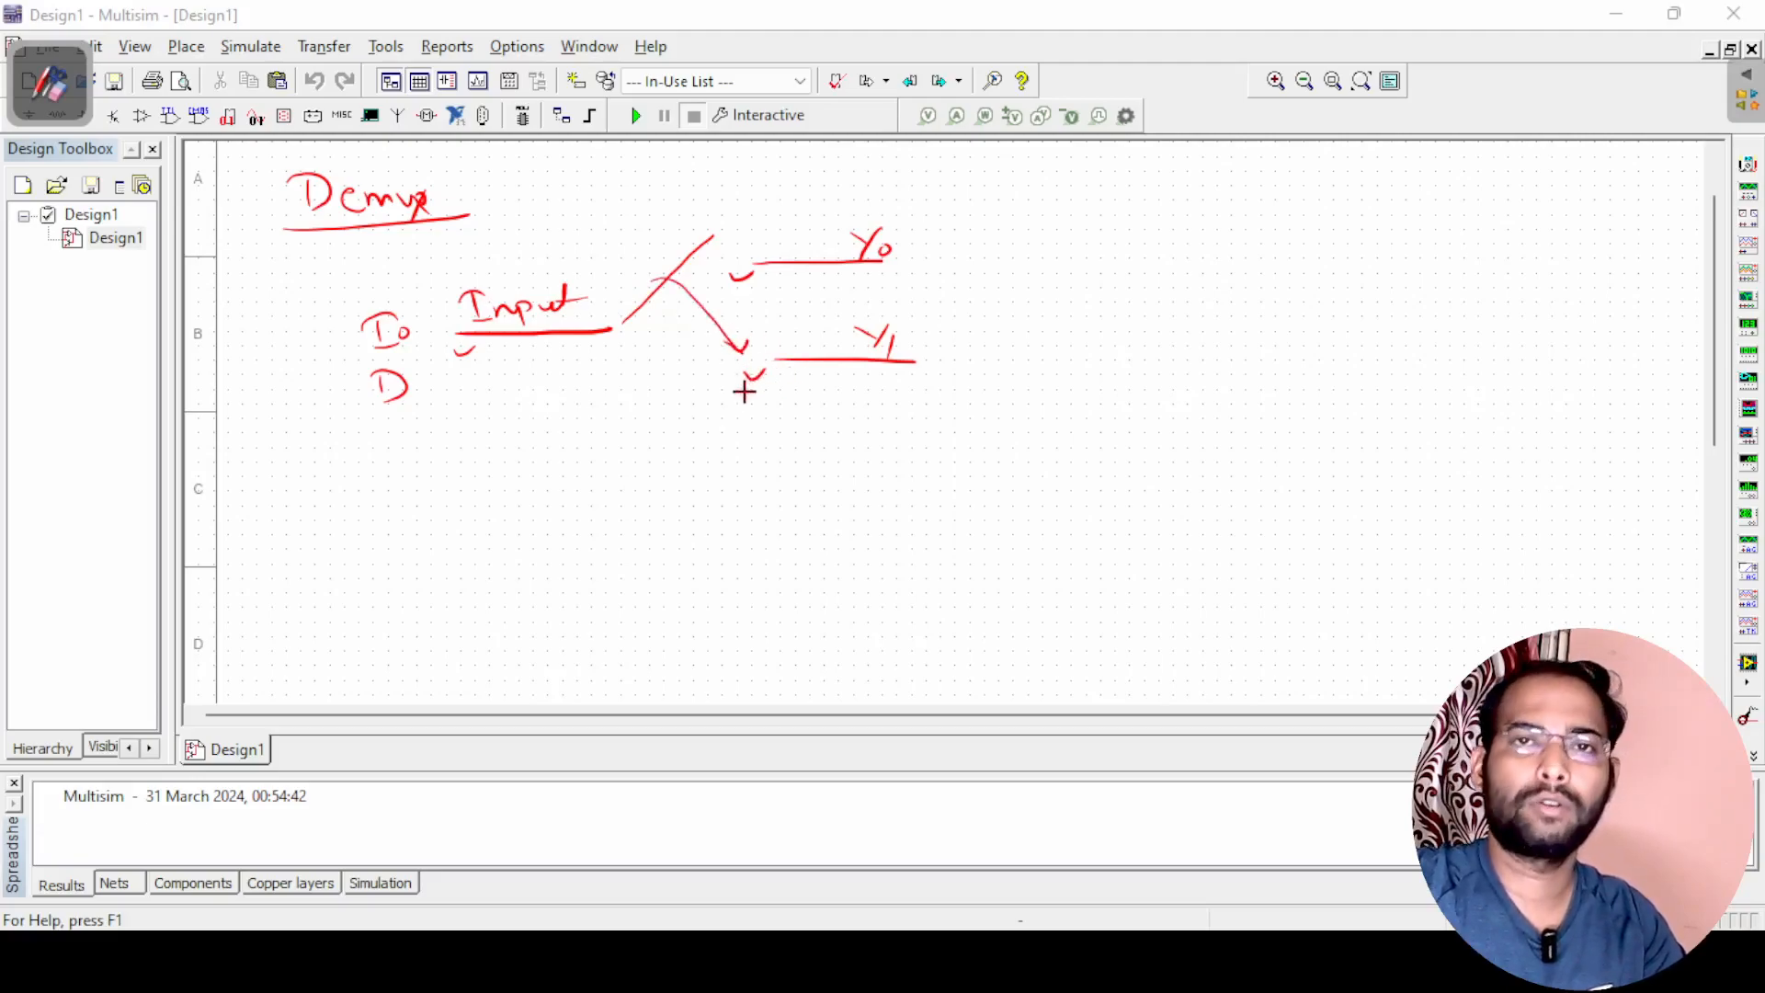
{"action": "left_click_drag", "start_coordinate": [455, 348], "coordinate": [474, 346]}
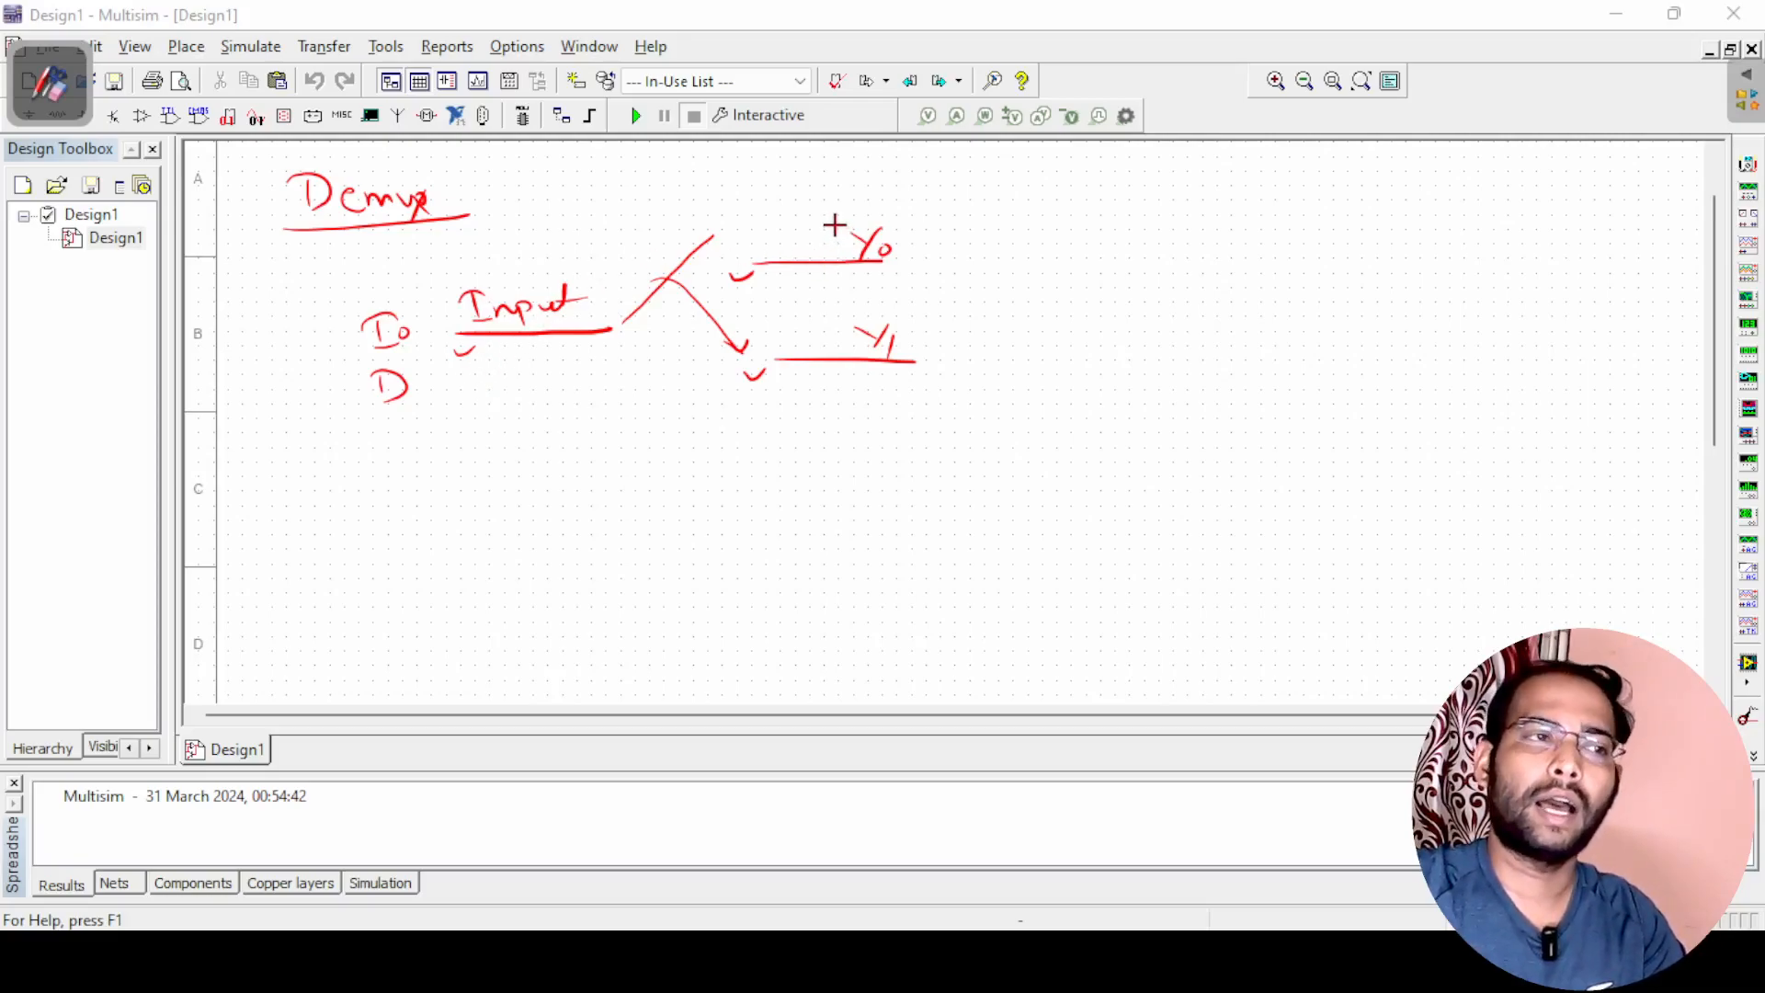
{"action": "left_click_drag", "start_coordinate": [836, 222], "coordinate": [856, 221]}
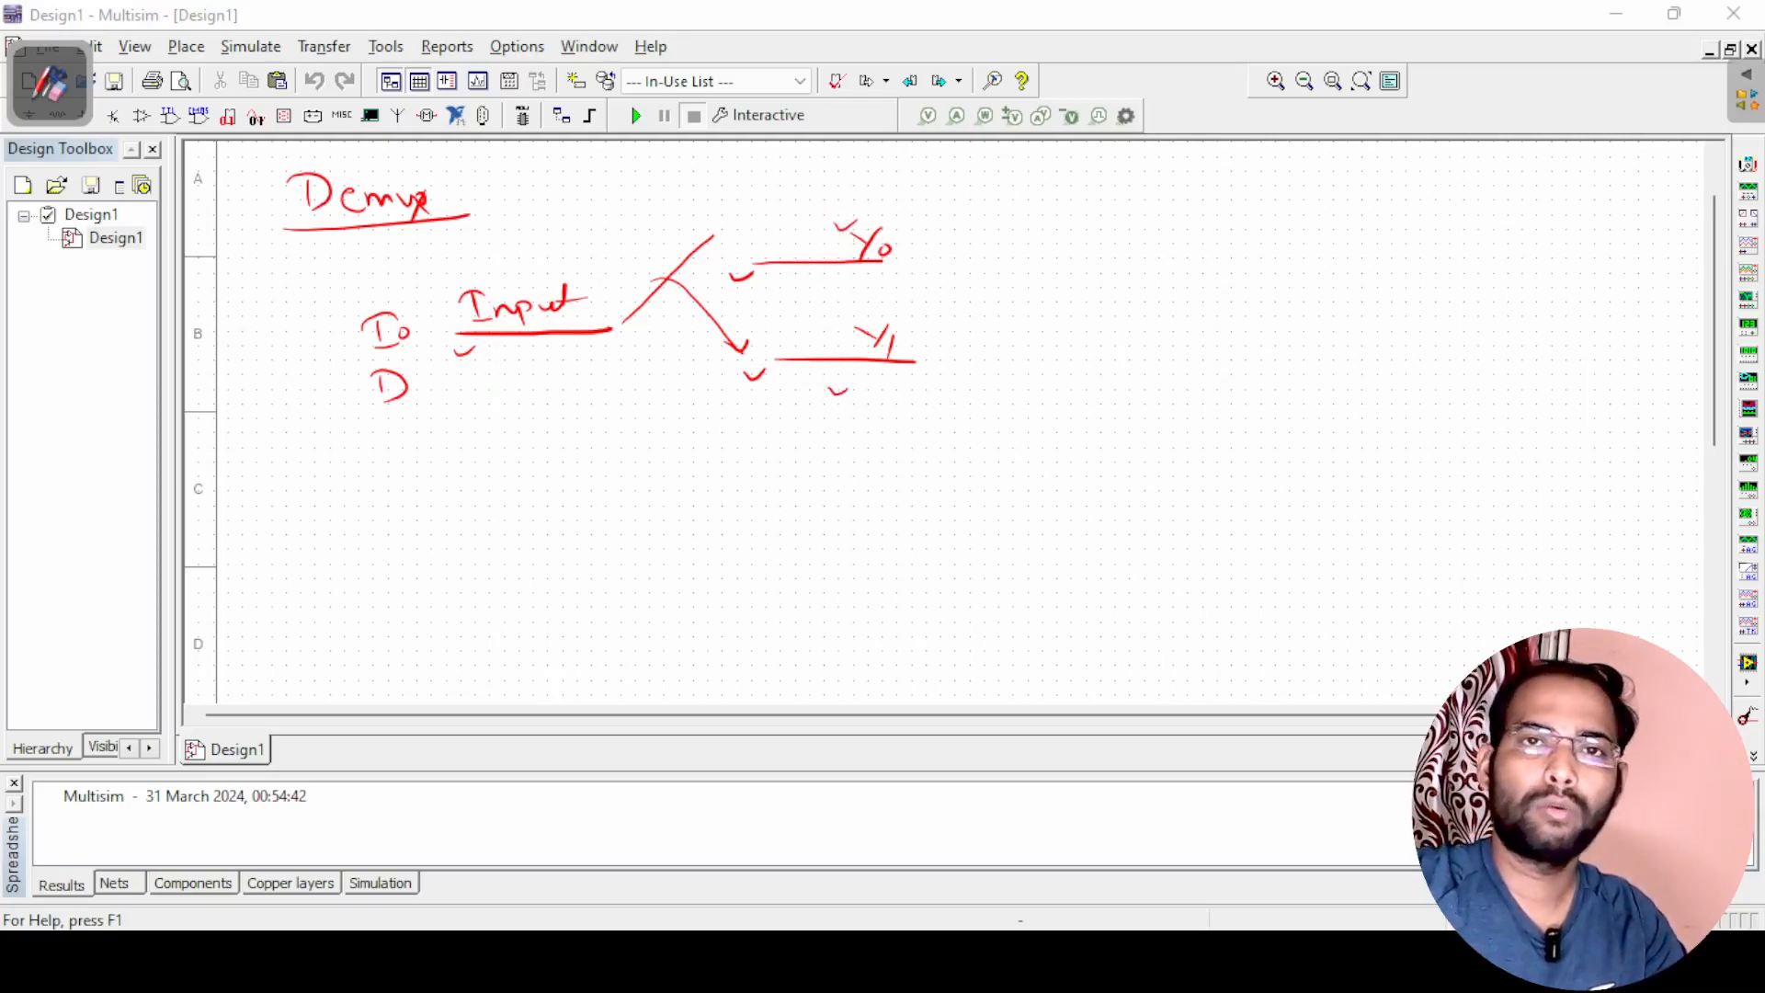
Draw the demultiplexer block around the switching paths with a select line S0 beneath it, and label the block 1x2
{"action": "left_click_drag", "start_coordinate": [631, 257], "coordinate": [634, 395]}
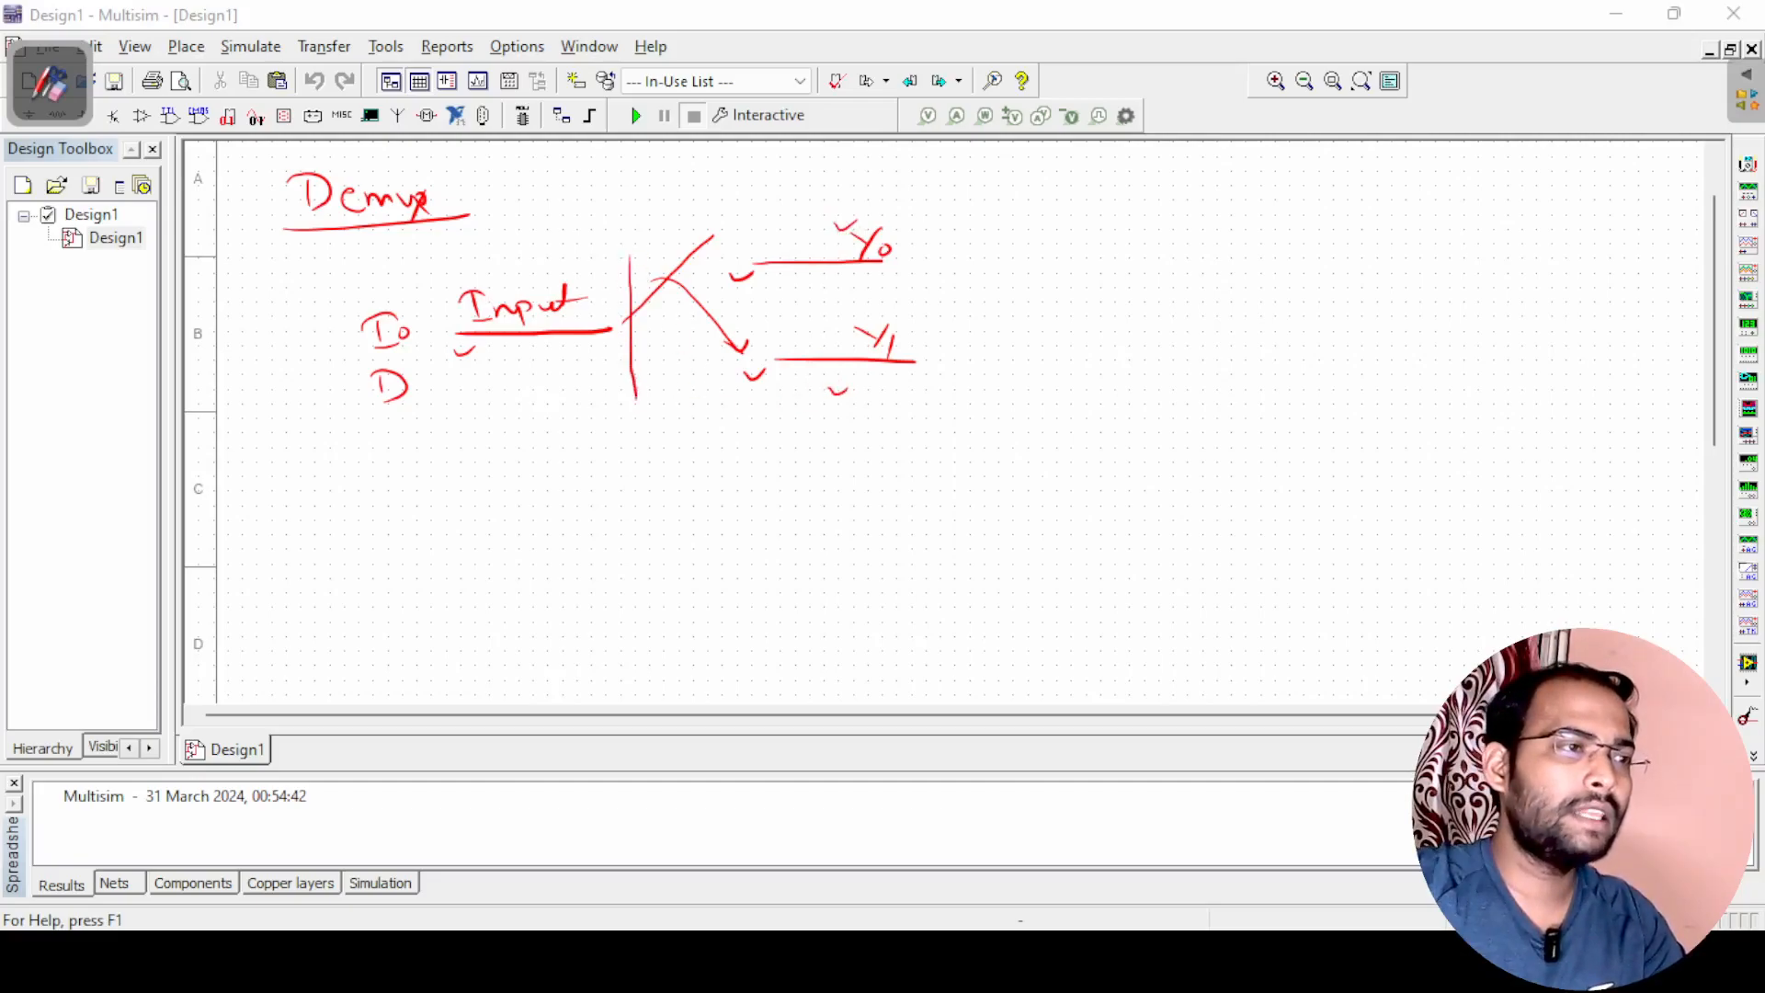
{"action": "mouse_move", "coordinate": [641, 223]}
{"action": "left_mouse_down"}
{"action": "mouse_move", "coordinate": [736, 281]}
{"action": "mouse_move", "coordinate": [745, 411]}
{"action": "mouse_move", "coordinate": [622, 414]}
{"action": "mouse_move", "coordinate": [642, 412]}
{"action": "mouse_move", "coordinate": [688, 501]}
{"action": "mouse_move", "coordinate": [658, 530]}
{"action": "mouse_move", "coordinate": [704, 542]}
{"action": "left_mouse_up"}
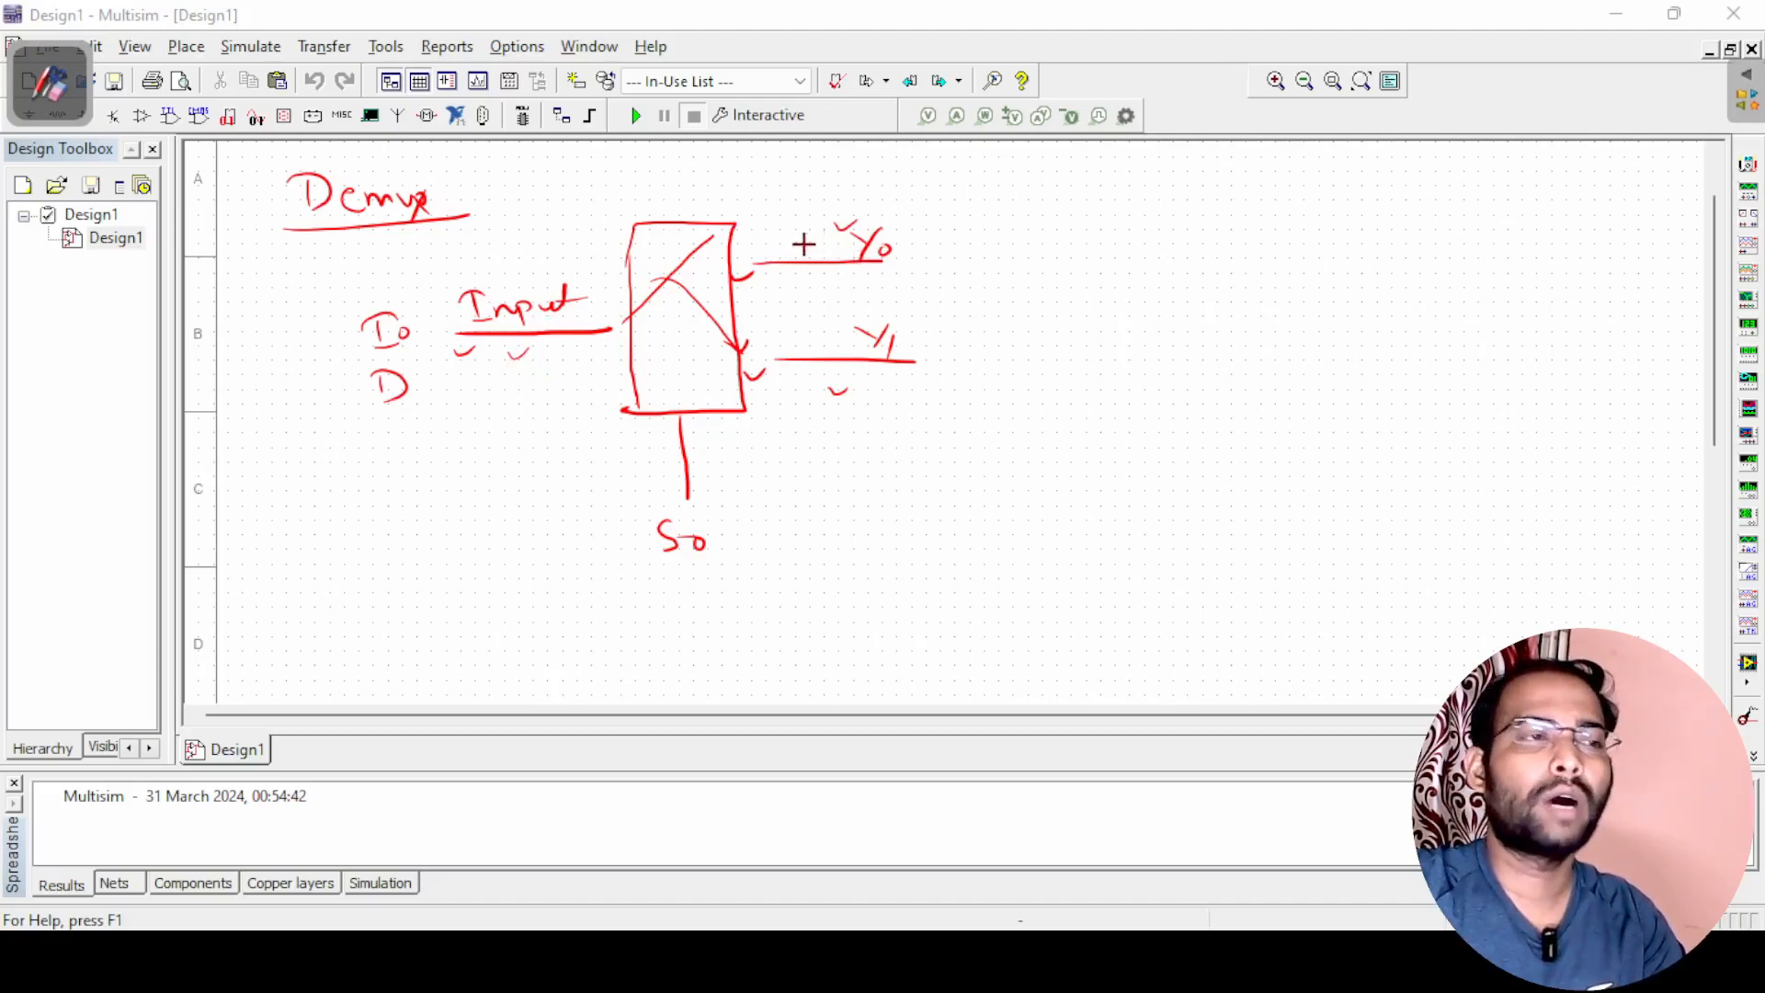
{"action": "left_click_drag", "start_coordinate": [819, 331], "coordinate": [833, 327]}
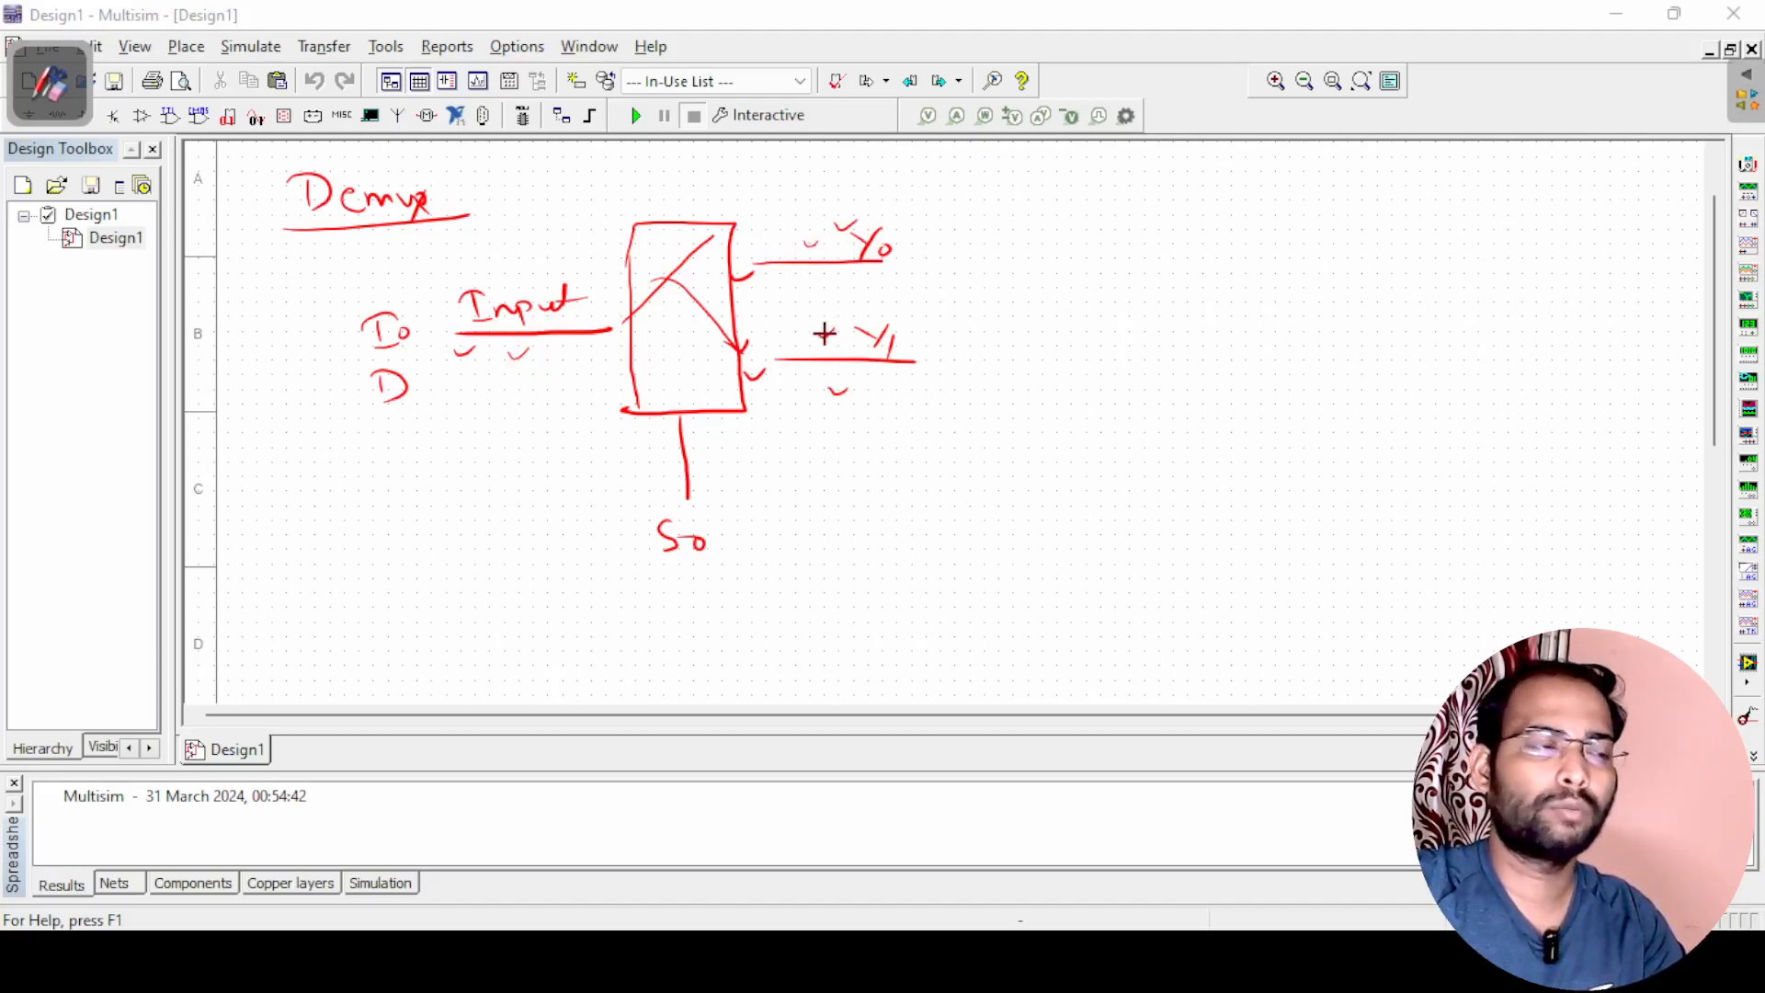
{"action": "mouse_move", "coordinate": [655, 187]}
{"action": "left_mouse_down"}
{"action": "mouse_move", "coordinate": [676, 209]}
{"action": "mouse_move", "coordinate": [681, 191]}
{"action": "left_mouse_up"}
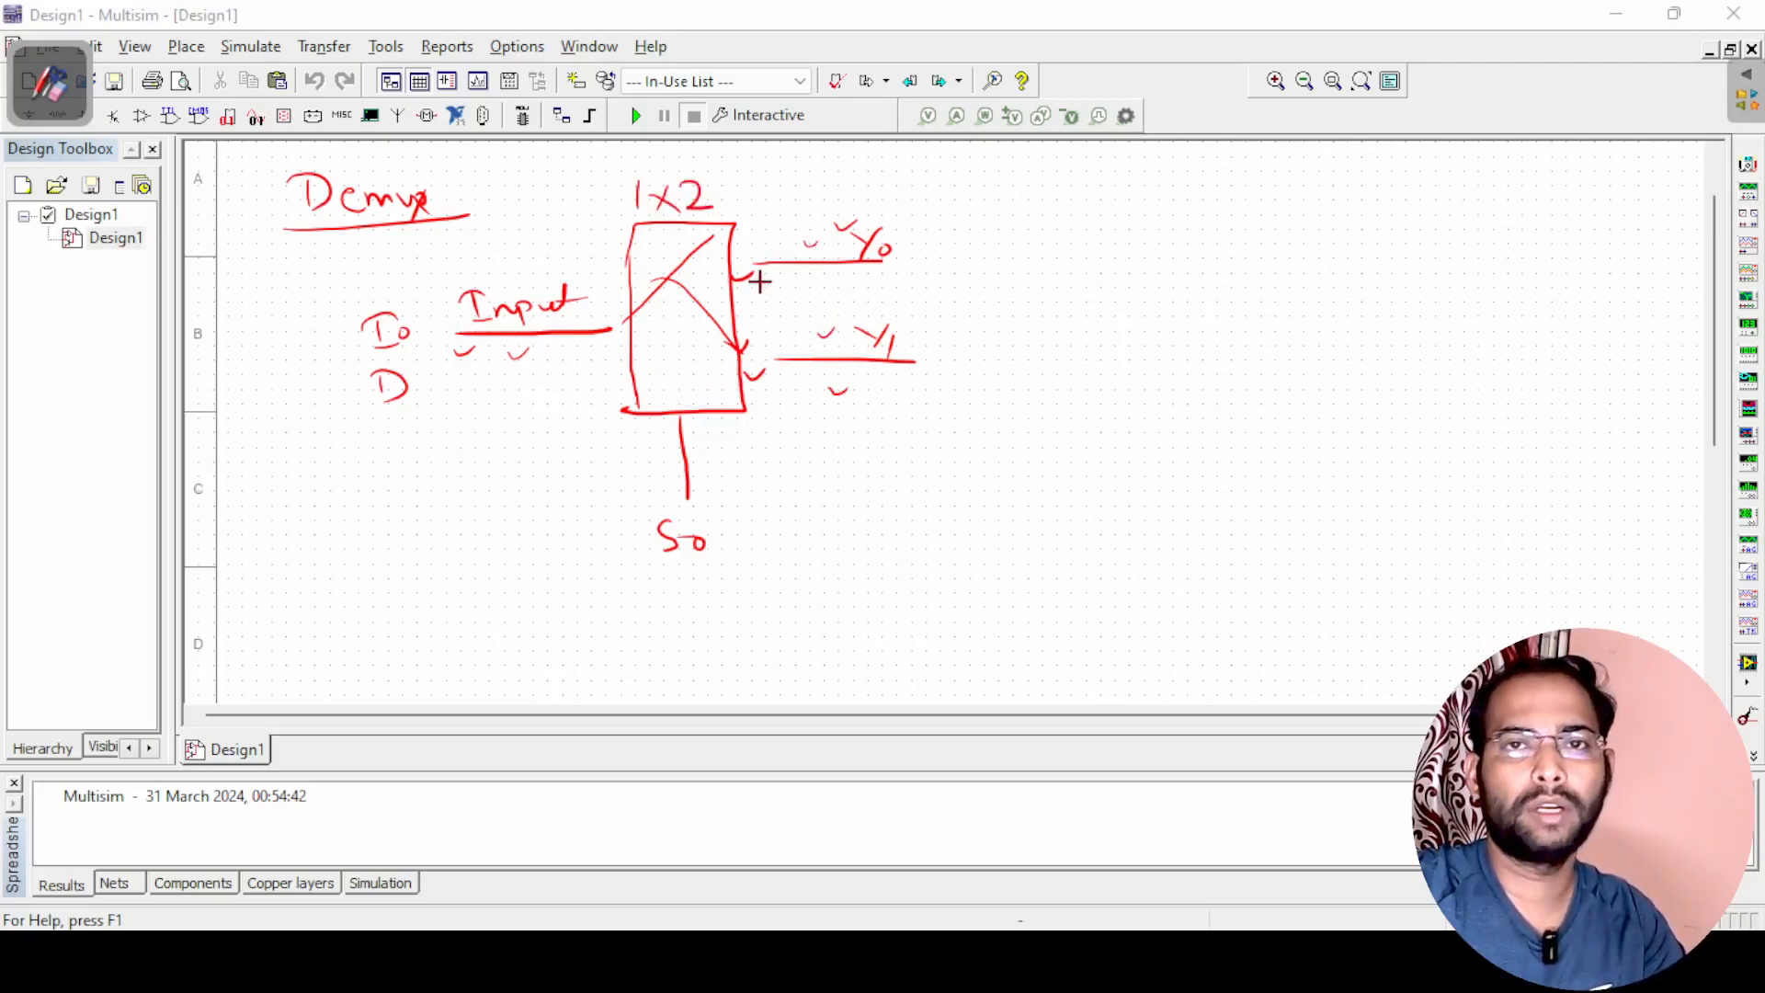
{"action": "left_click", "coordinate": [558, 388]}
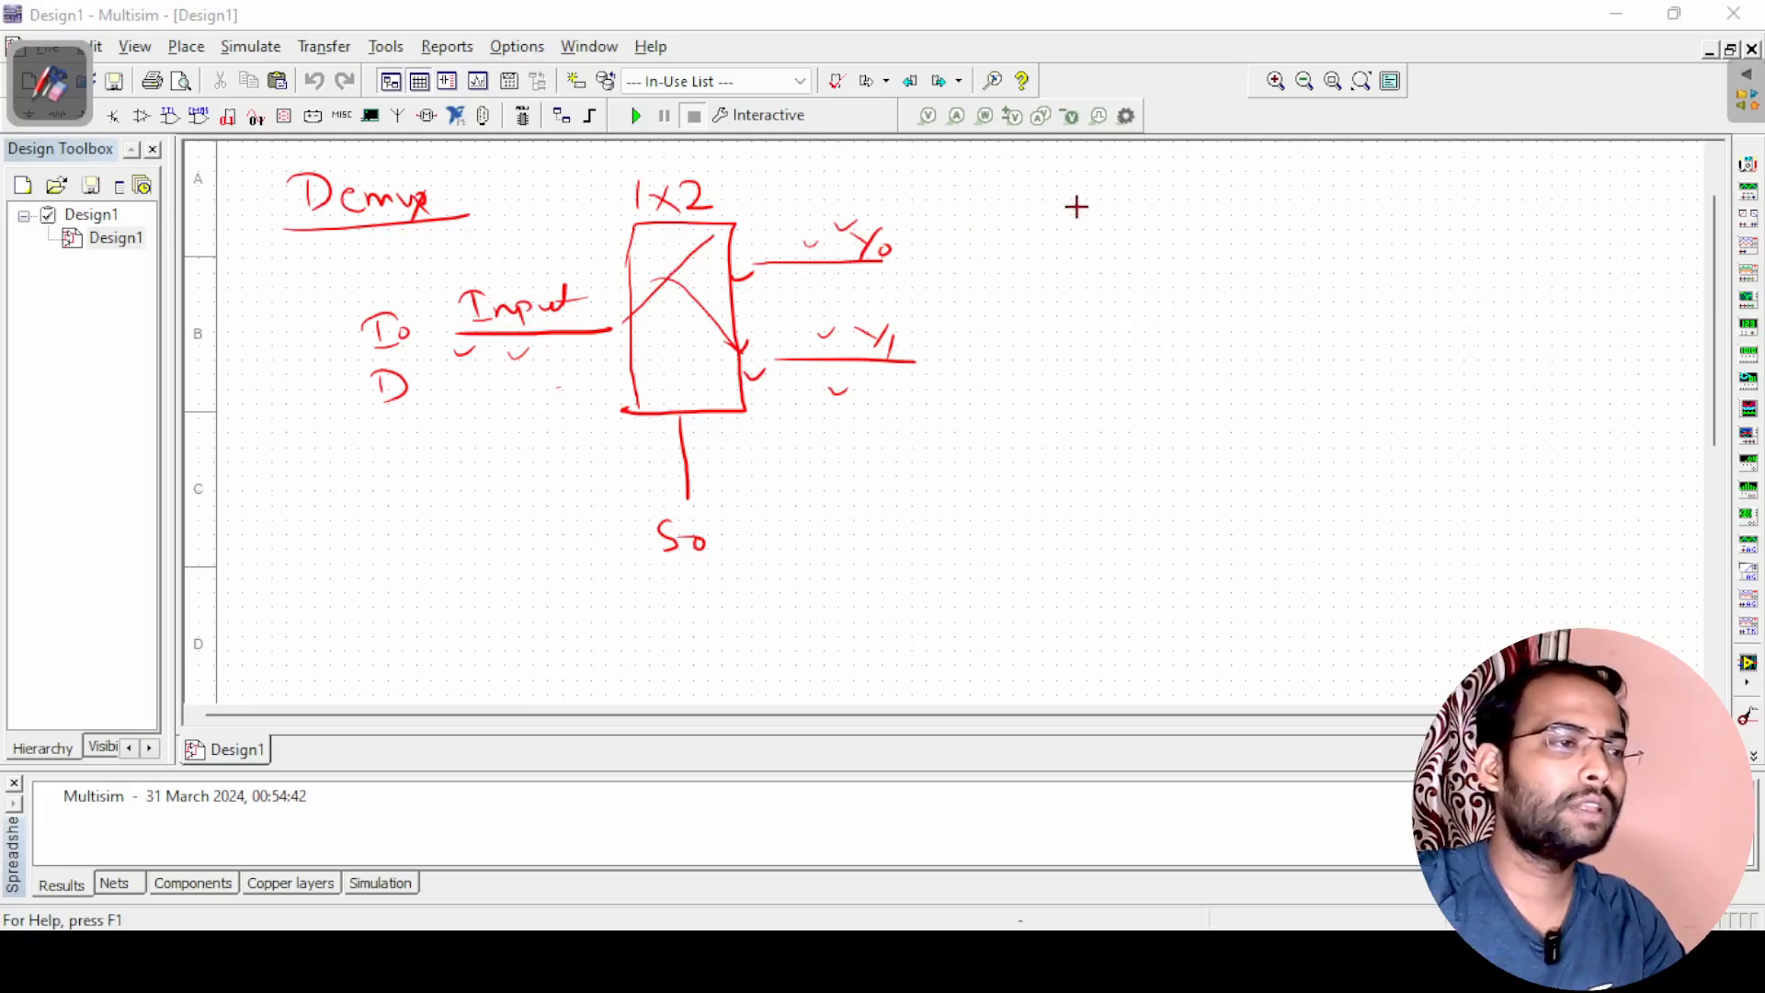
Draw a truth table beside the block with columns S0, Y0 and Y1, and enter select values 0 and 1
{"action": "mouse_move", "coordinate": [1081, 198]}
{"action": "left_mouse_down"}
{"action": "mouse_move", "coordinate": [1063, 226]}
{"action": "mouse_move", "coordinate": [1180, 346]}
{"action": "mouse_move", "coordinate": [1191, 427]}
{"action": "left_mouse_up"}
{"action": "left_click_drag", "start_coordinate": [1057, 260], "coordinate": [1306, 249]}
{"action": "left_click_drag", "start_coordinate": [1193, 204], "coordinate": [1197, 245]}
{"action": "left_click_drag", "start_coordinate": [1232, 224], "coordinate": [1299, 222]}
{"action": "left_click_drag", "start_coordinate": [1311, 204], "coordinate": [1300, 244]}
{"action": "left_click_drag", "start_coordinate": [1320, 216], "coordinate": [1312, 245]}
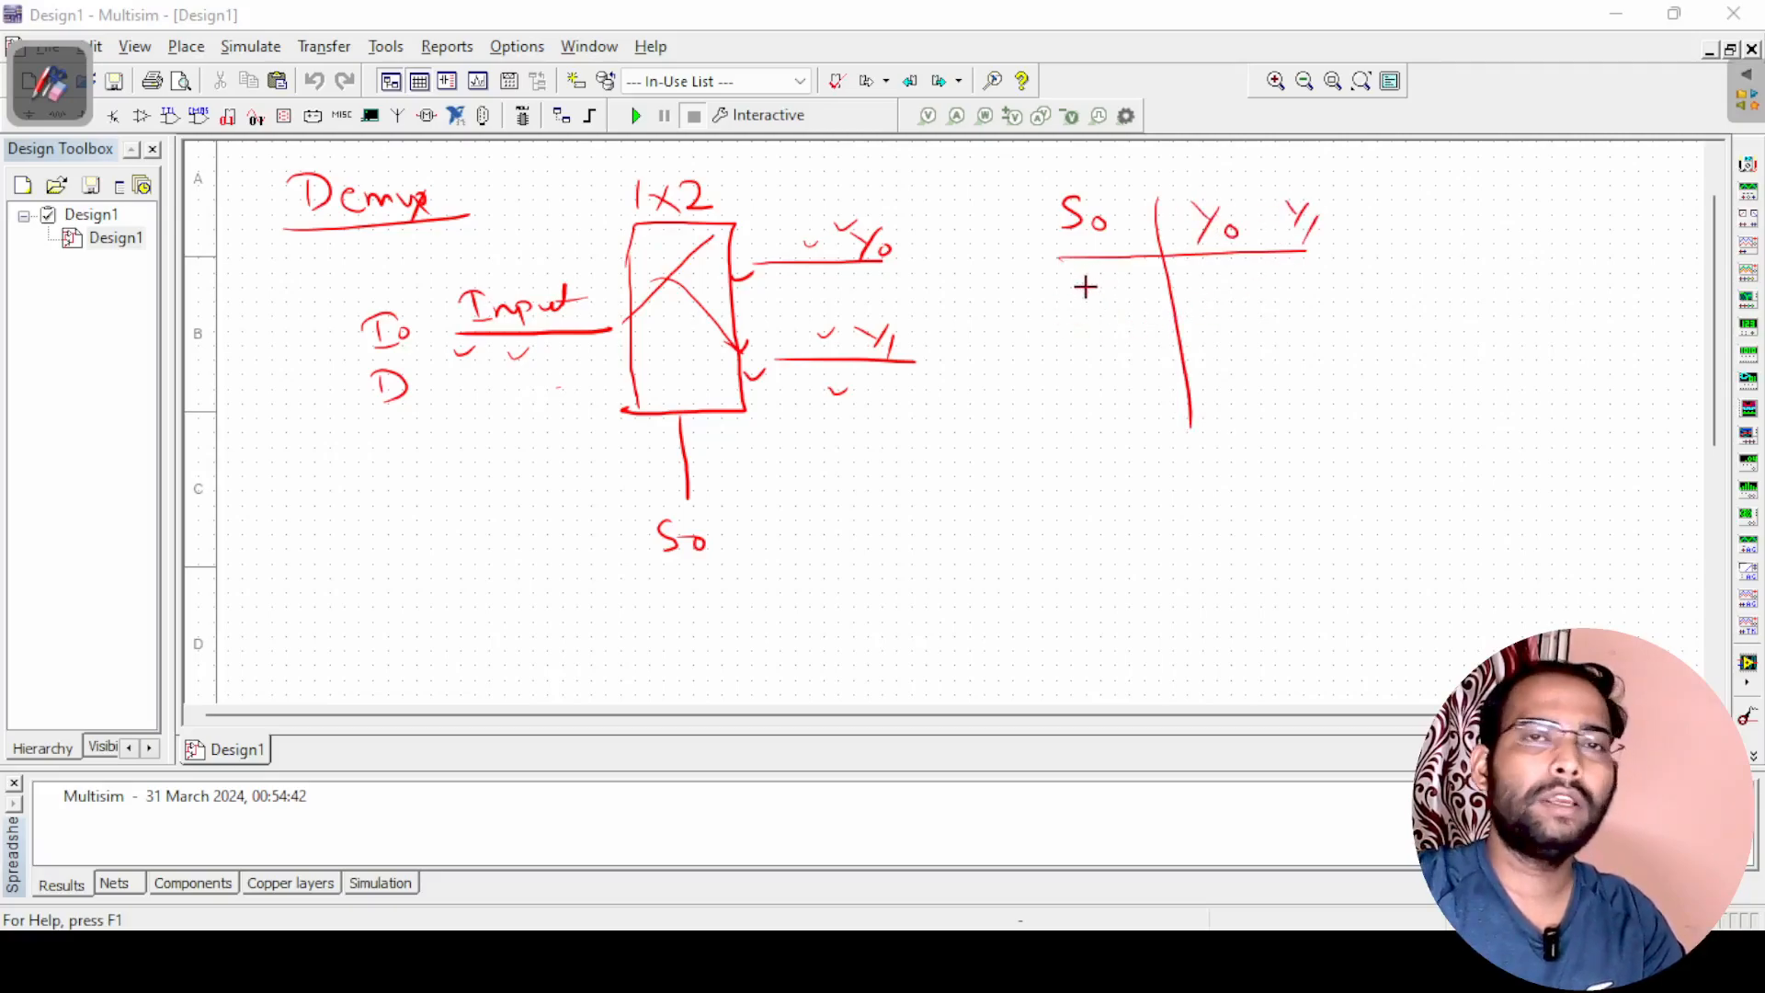
{"action": "left_click_drag", "start_coordinate": [1095, 283], "coordinate": [1092, 285]}
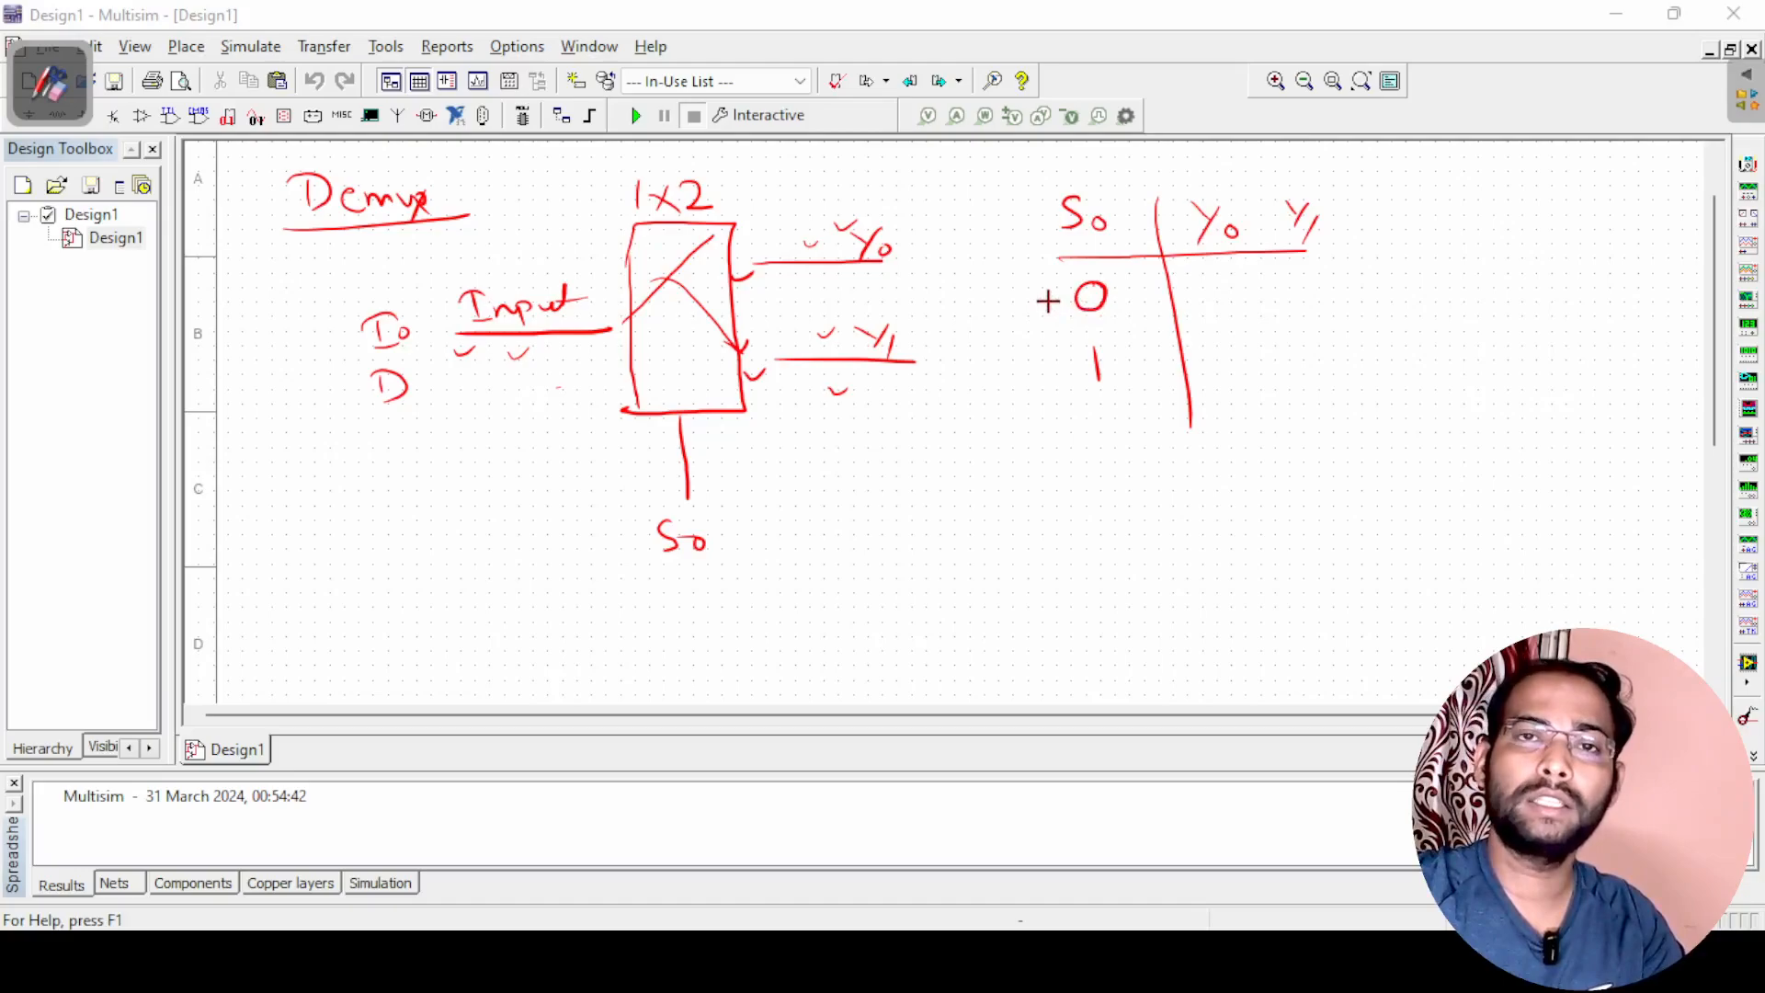
Fill in the truth table outputs: Y0 = I0, Y1 = 0 for S0 = 0, and Y0 = 0, Y1 = I0 for S0 = 1
{"action": "mouse_move", "coordinate": [1202, 274]}
{"action": "left_mouse_down"}
{"action": "mouse_move", "coordinate": [1204, 297]}
{"action": "mouse_move", "coordinate": [1227, 288]}
{"action": "left_mouse_up"}
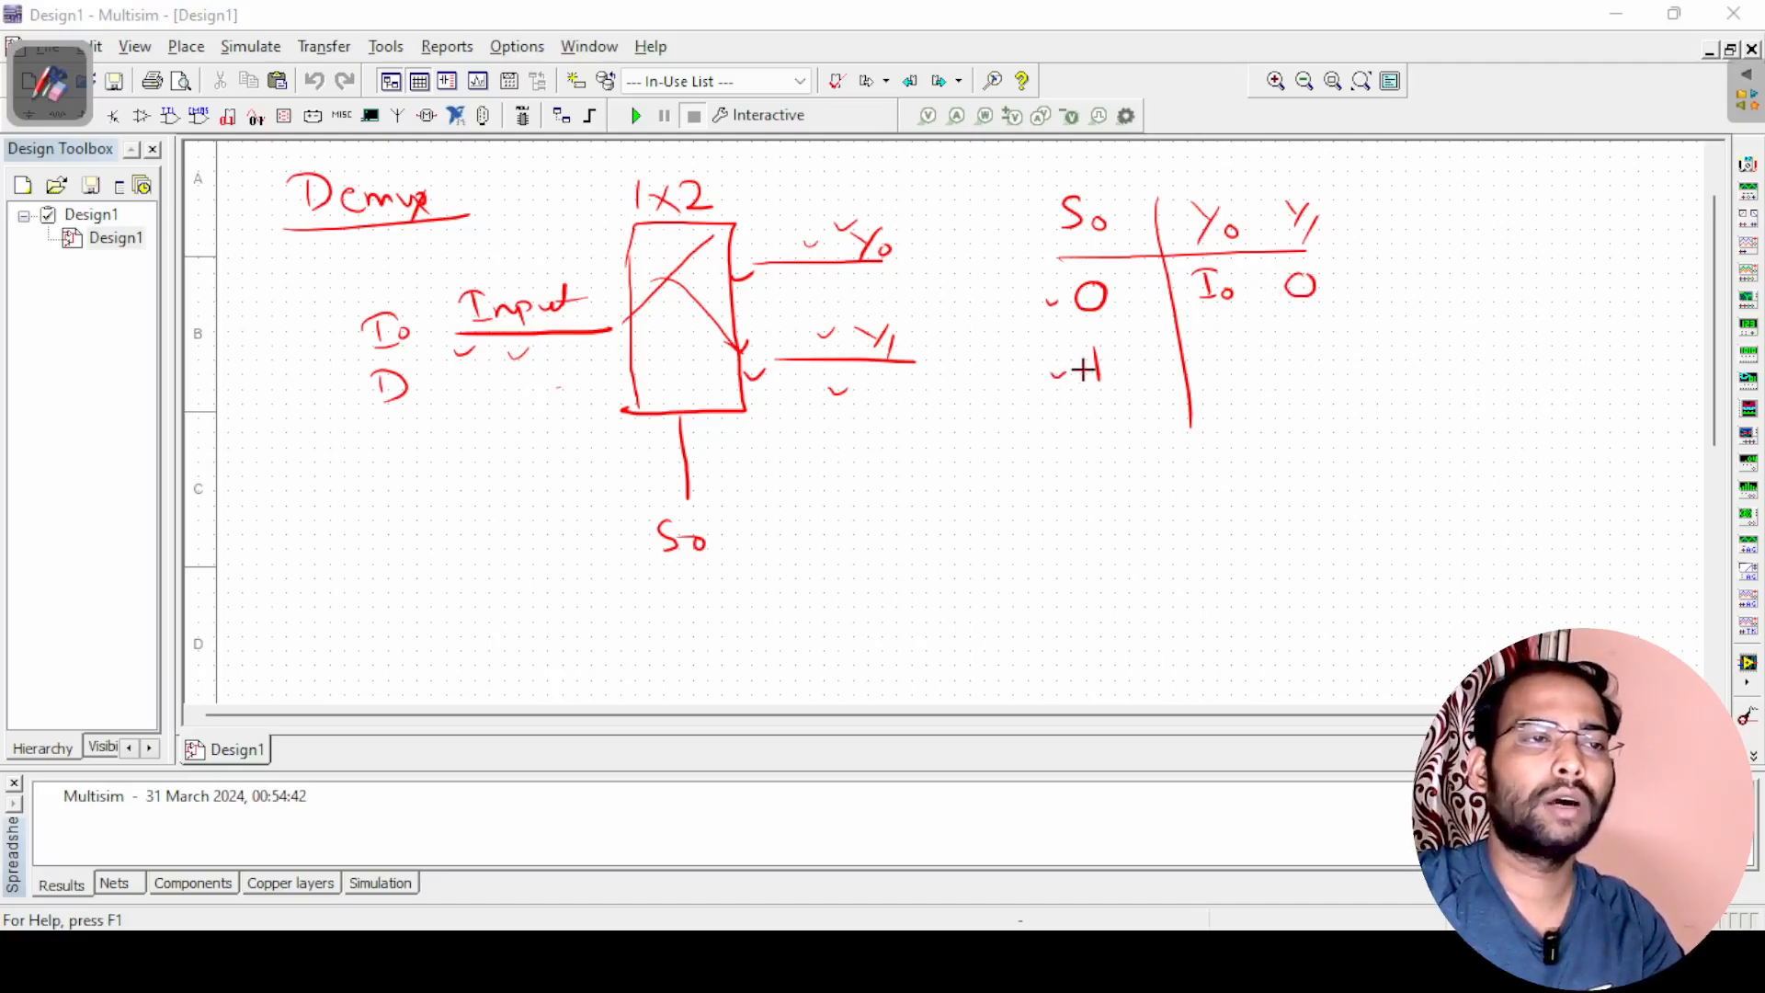
{"action": "left_click_drag", "start_coordinate": [1213, 353], "coordinate": [1294, 351]}
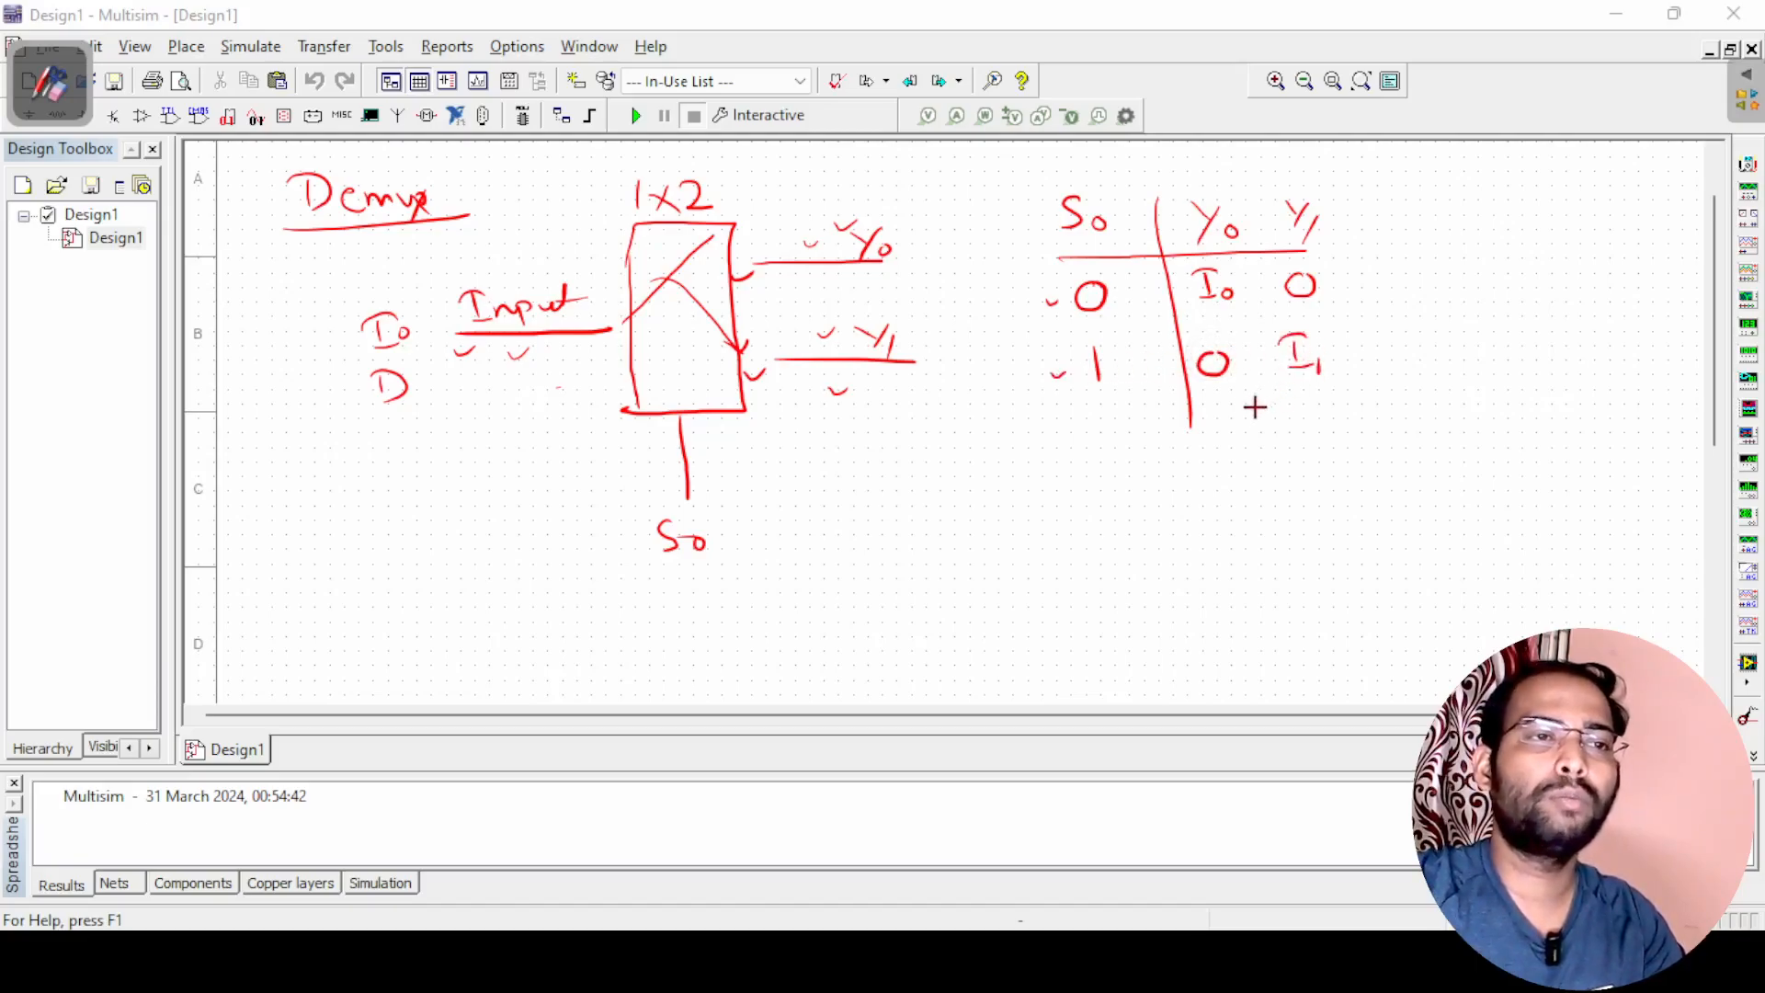
{"action": "left_click_drag", "start_coordinate": [1315, 361], "coordinate": [1323, 366]}
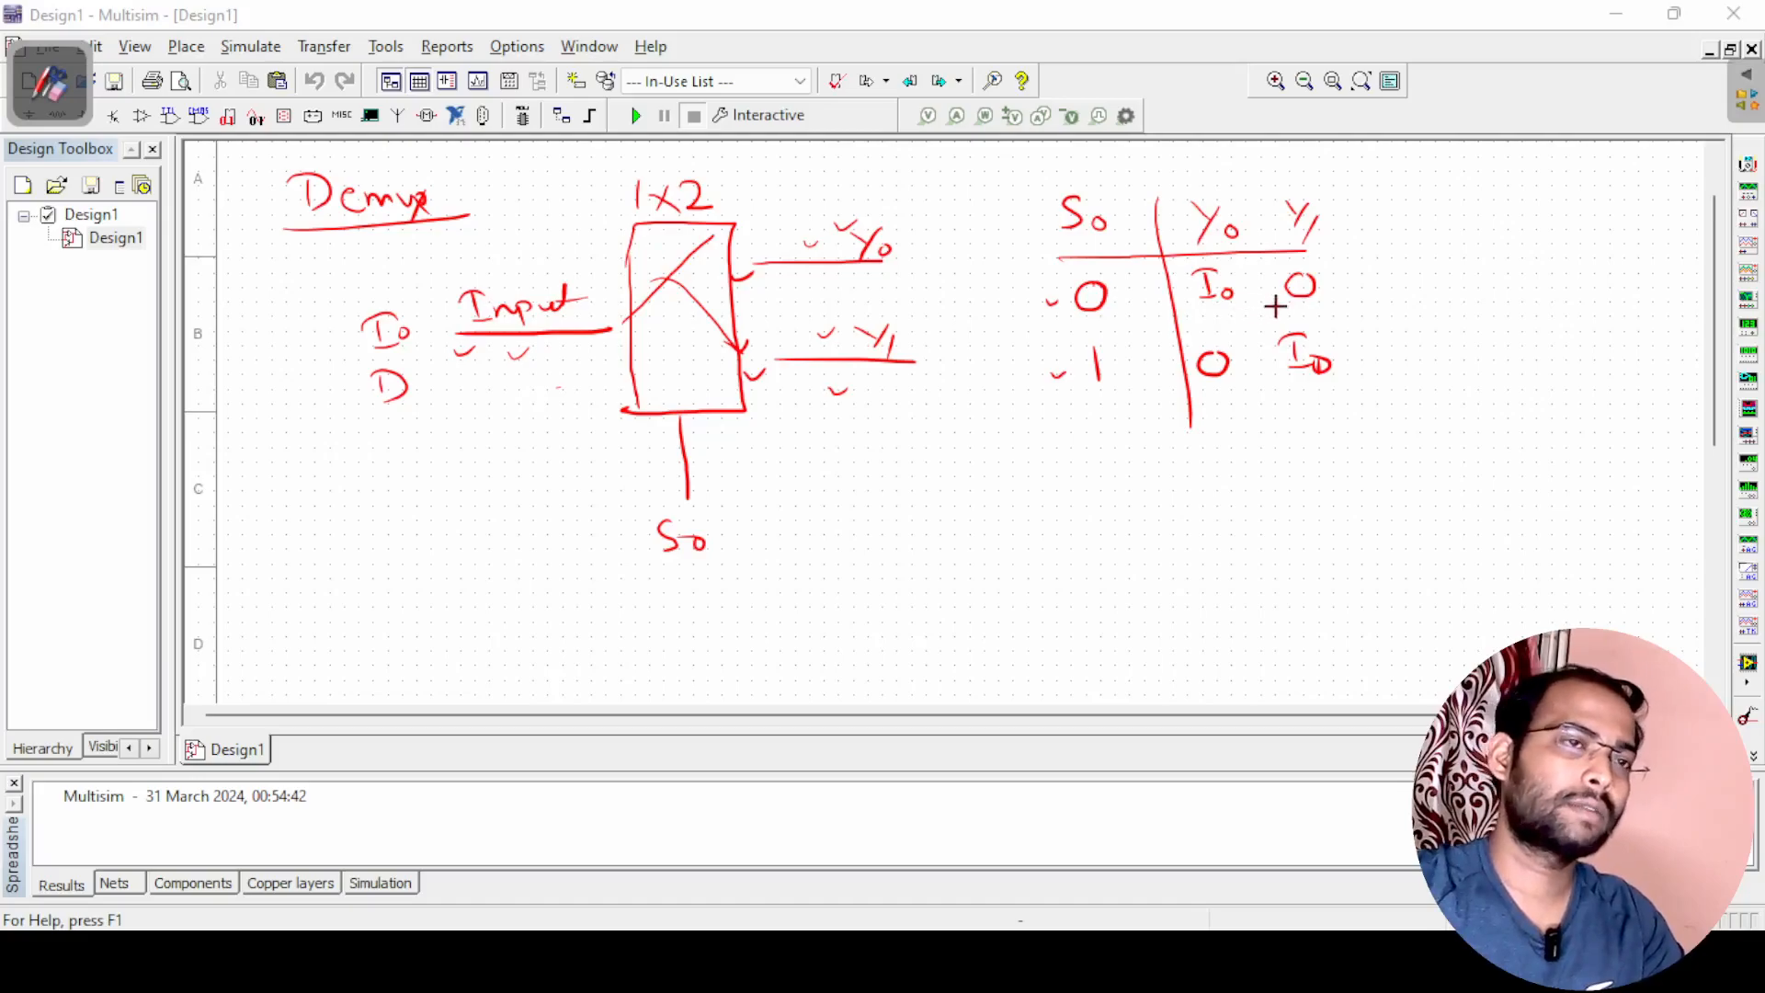
Write the output equations Y0 = S0'I0 and Y1 = S0I0 beside the truth table and frame them with a box
{"action": "left_click_drag", "start_coordinate": [1332, 211], "coordinate": [1340, 458]}
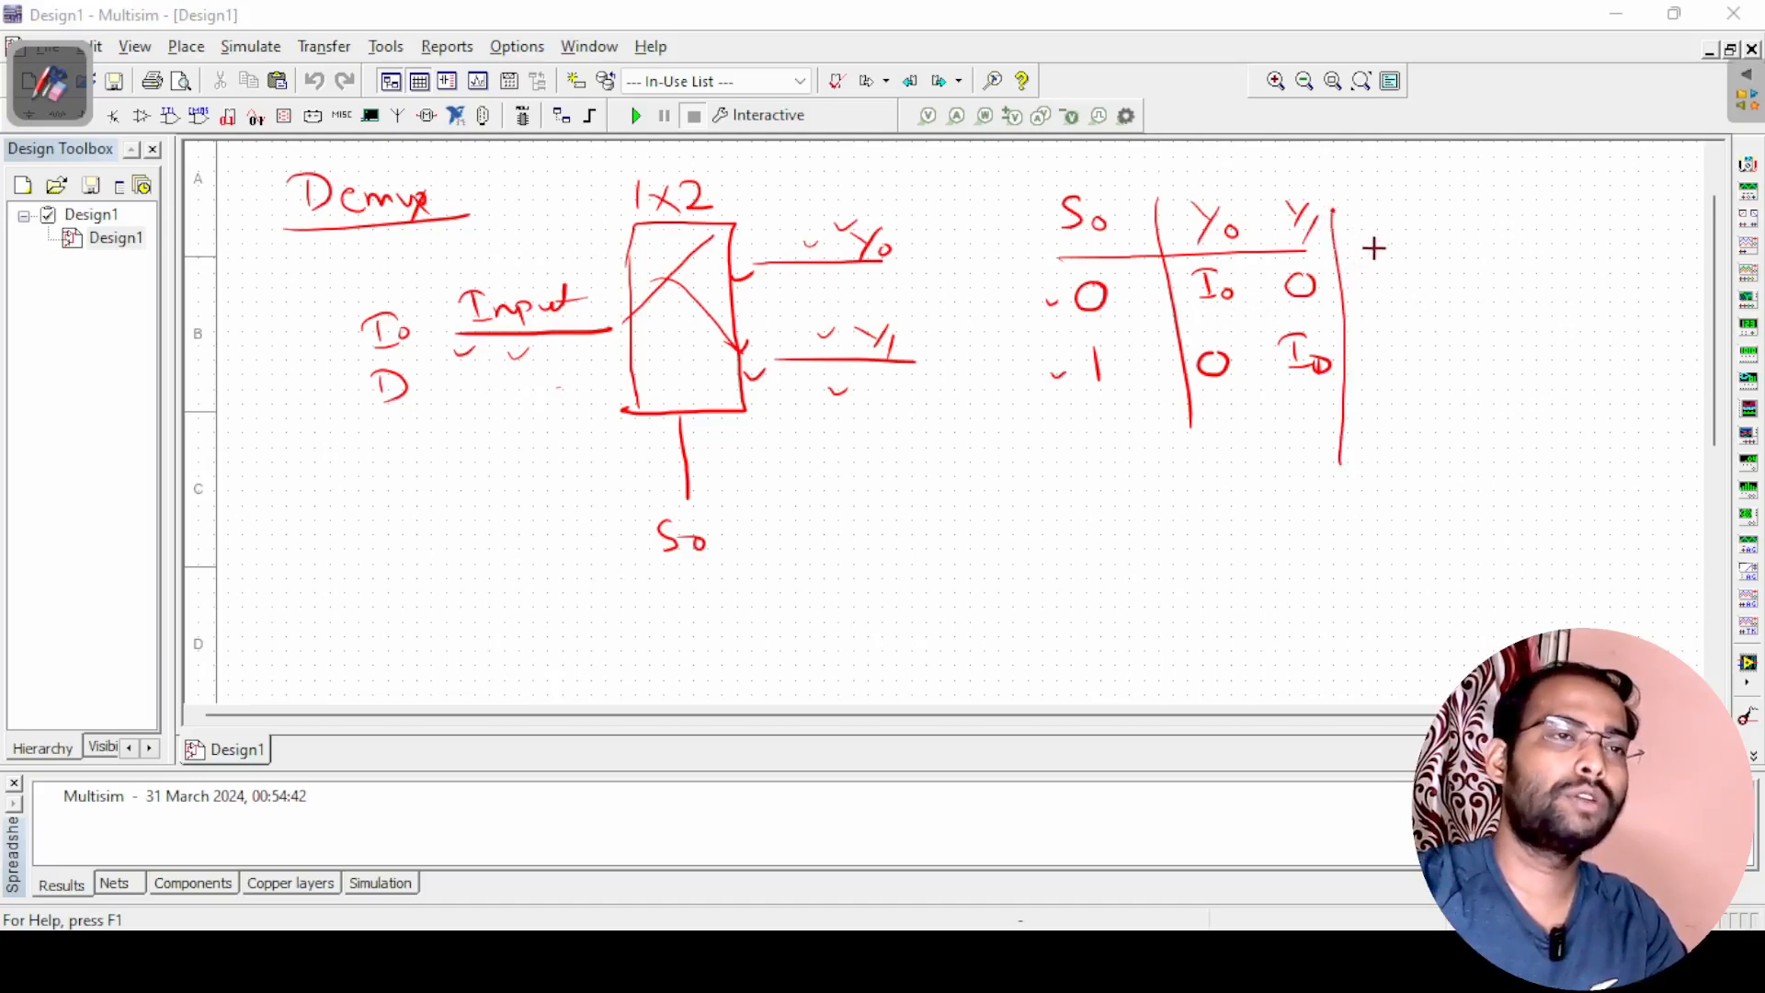
{"action": "left_click_drag", "start_coordinate": [1381, 174], "coordinate": [1393, 193]}
{"action": "left_click_drag", "start_coordinate": [1406, 173], "coordinate": [1381, 215]}
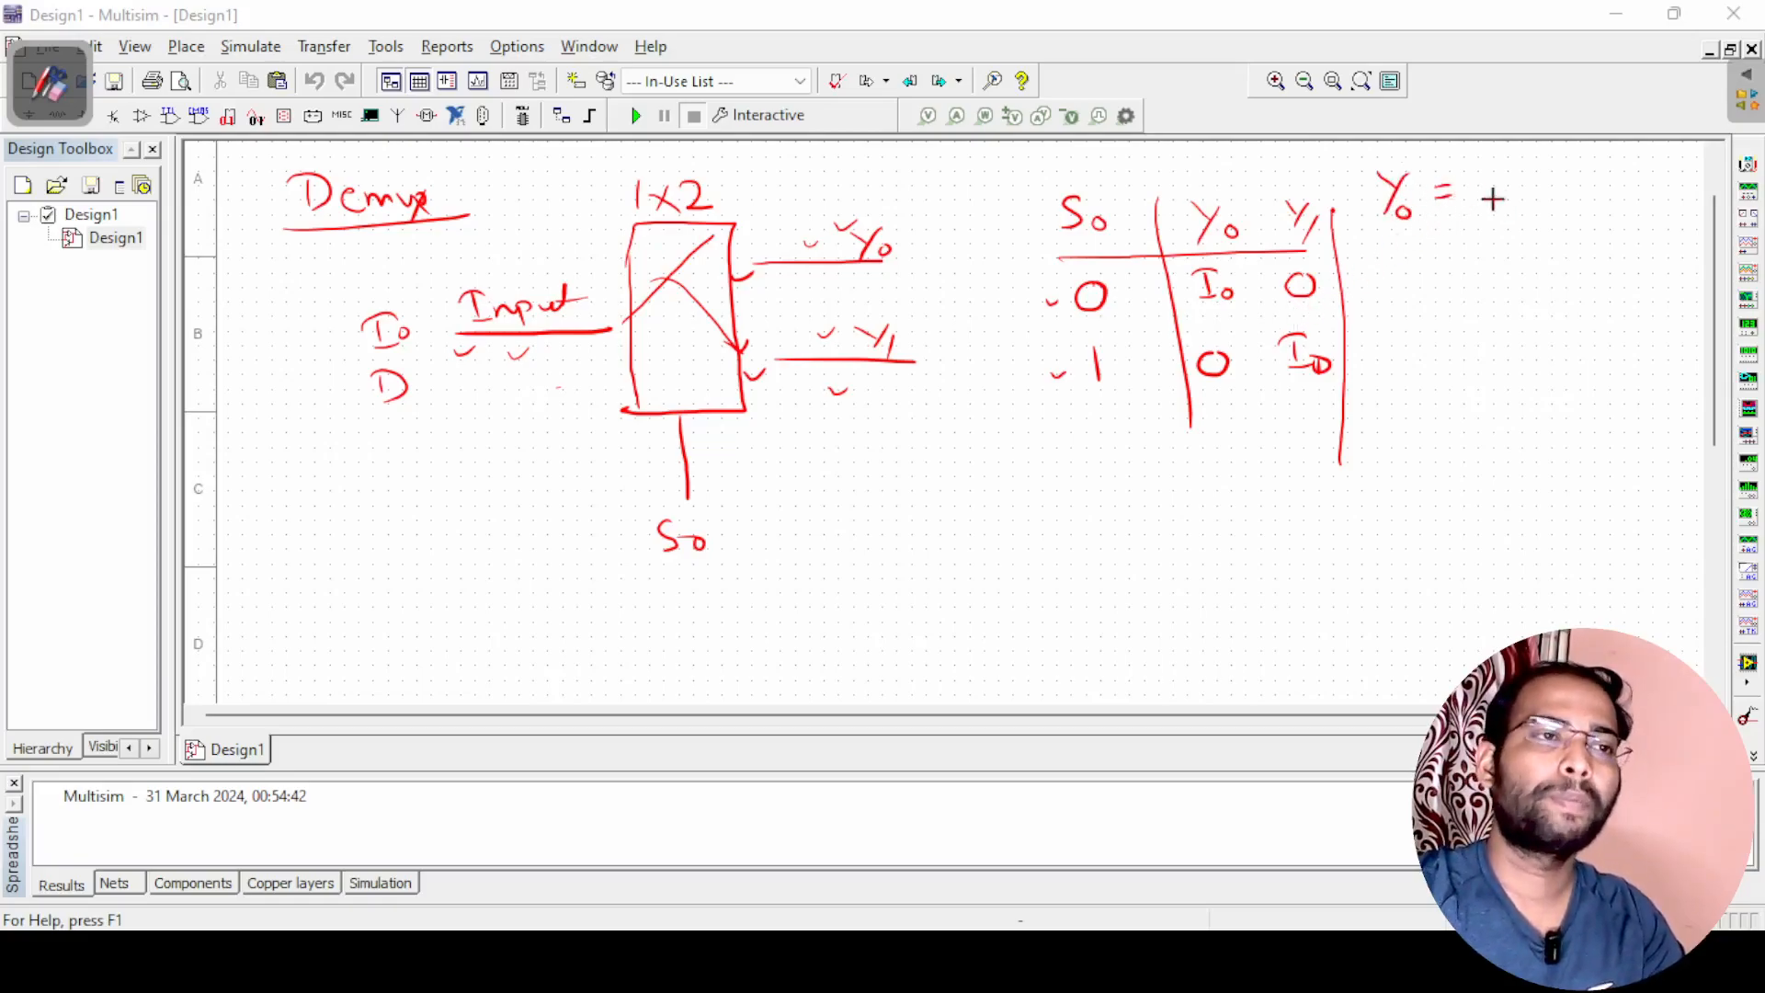
{"action": "mouse_move", "coordinate": [1489, 178]}
{"action": "left_mouse_down"}
{"action": "mouse_move", "coordinate": [1498, 192]}
{"action": "mouse_move", "coordinate": [1512, 171]}
{"action": "left_mouse_up"}
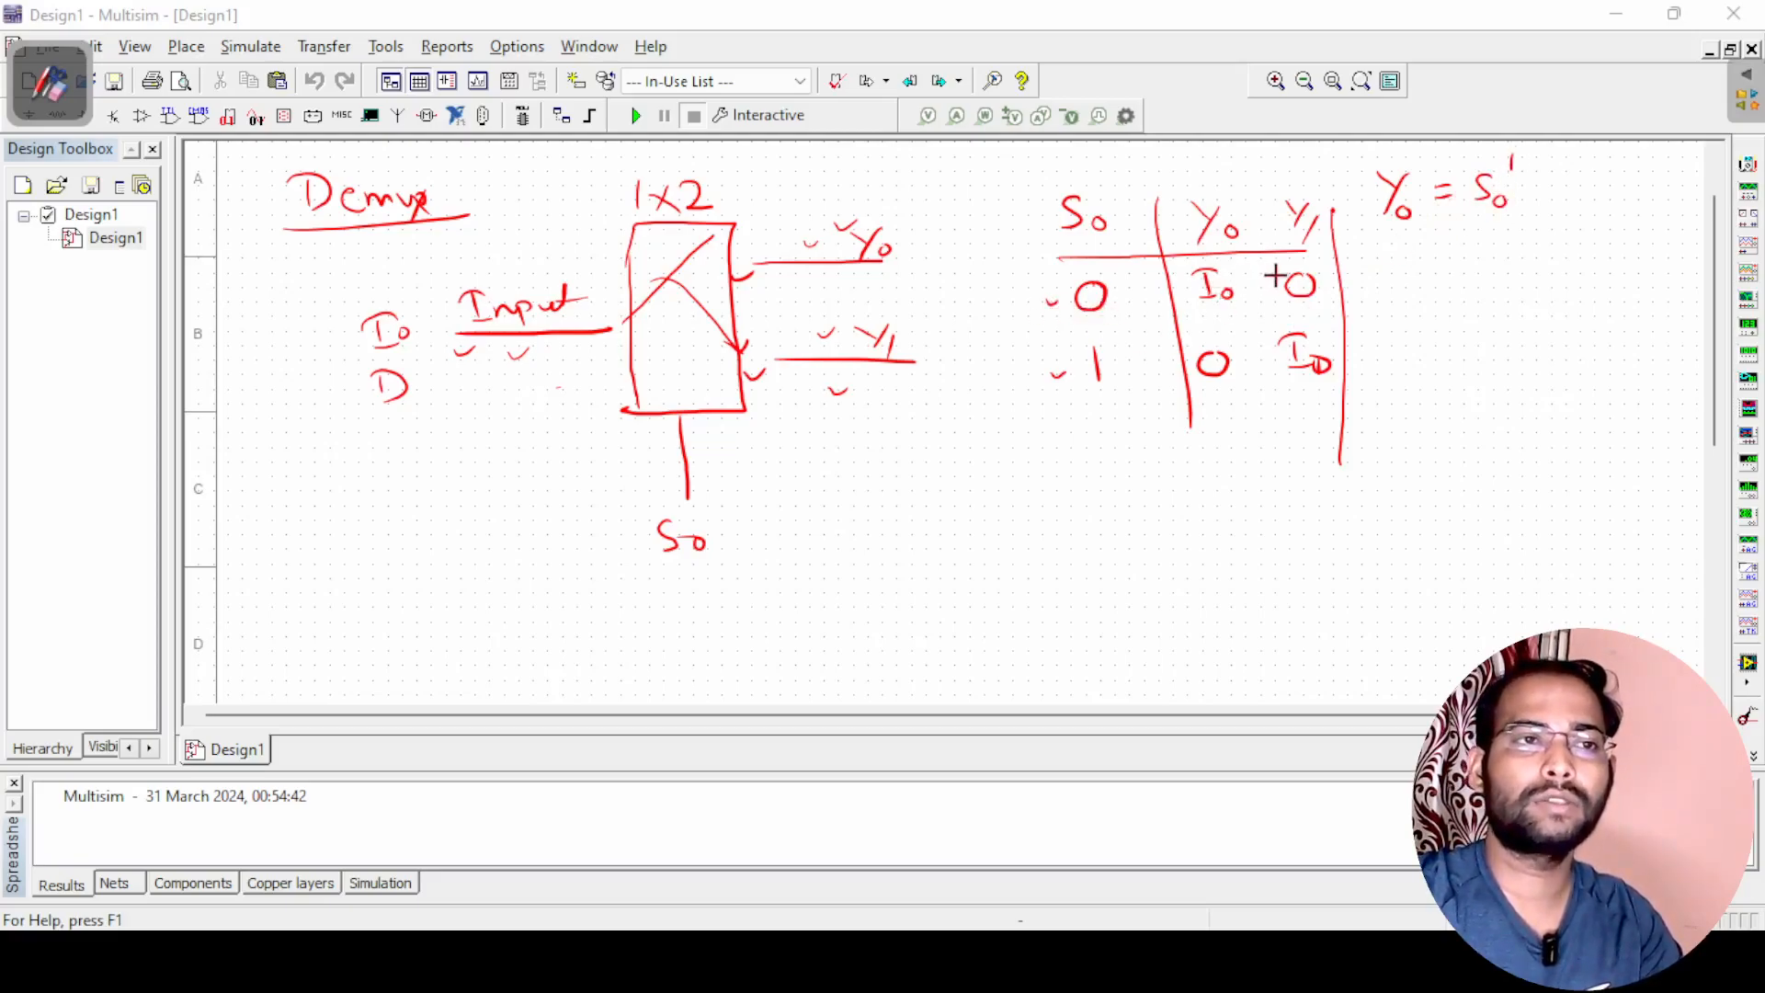
{"action": "left_click_drag", "start_coordinate": [1521, 171], "coordinate": [1550, 202]}
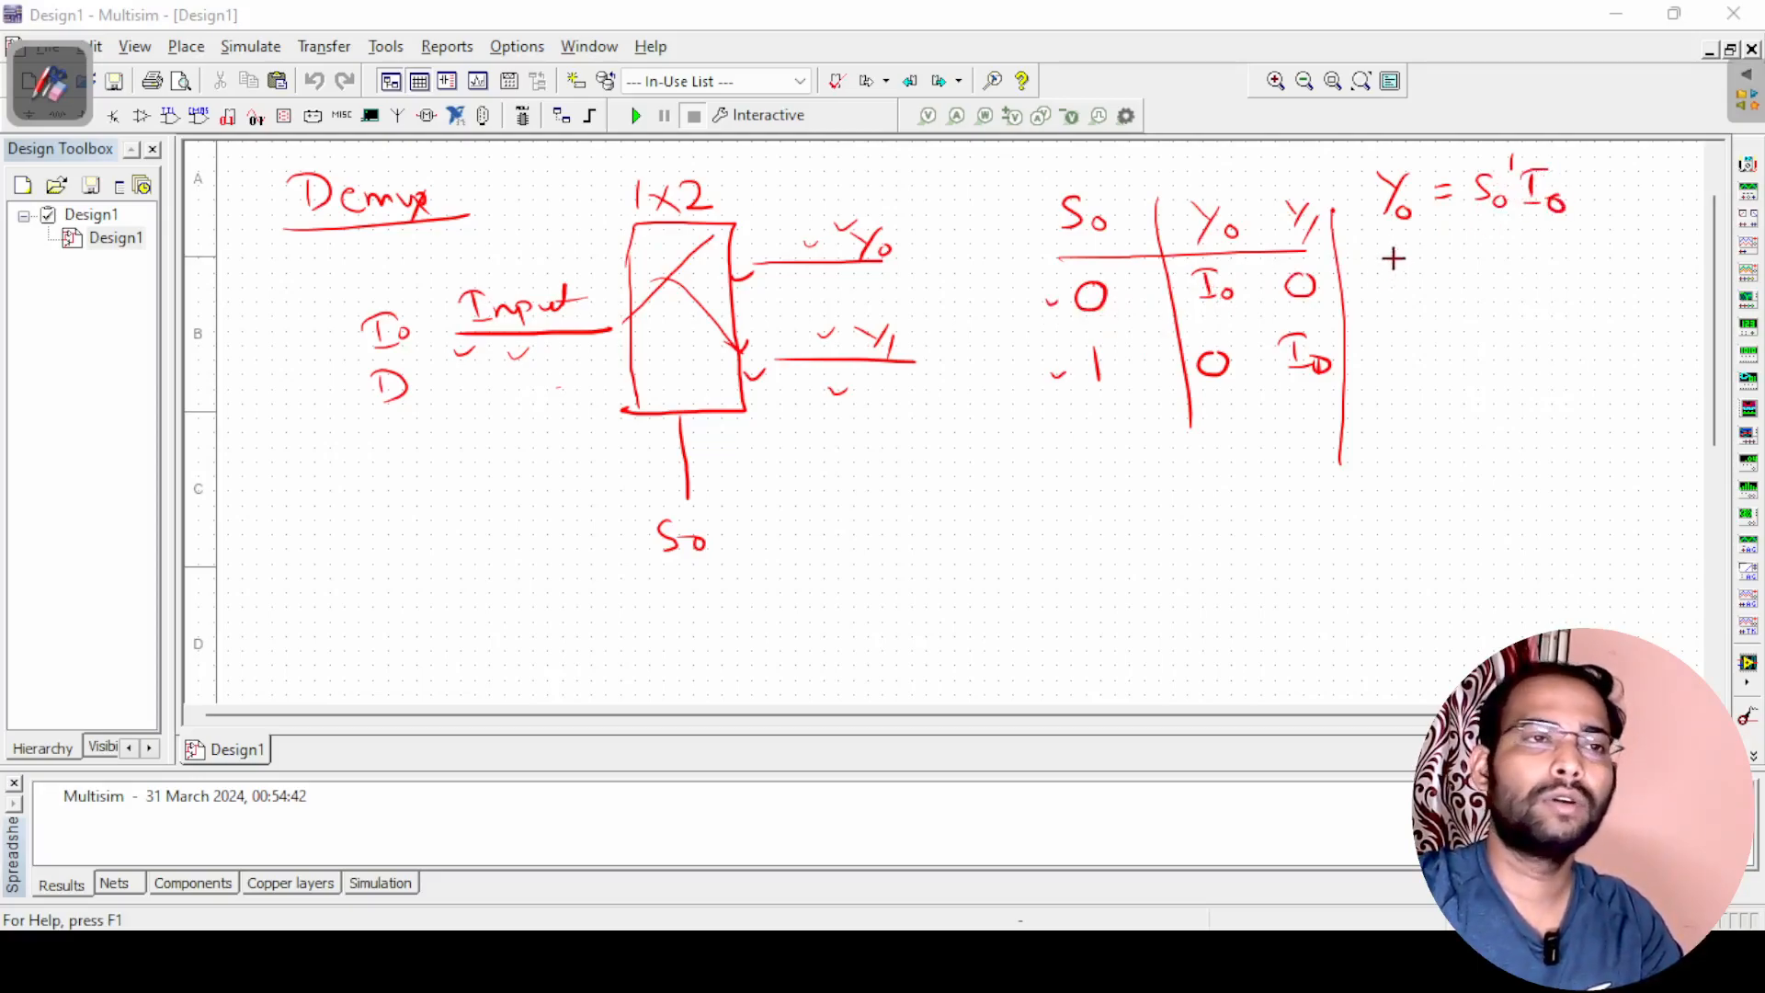
{"action": "left_click_drag", "start_coordinate": [1389, 264], "coordinate": [1403, 278]}
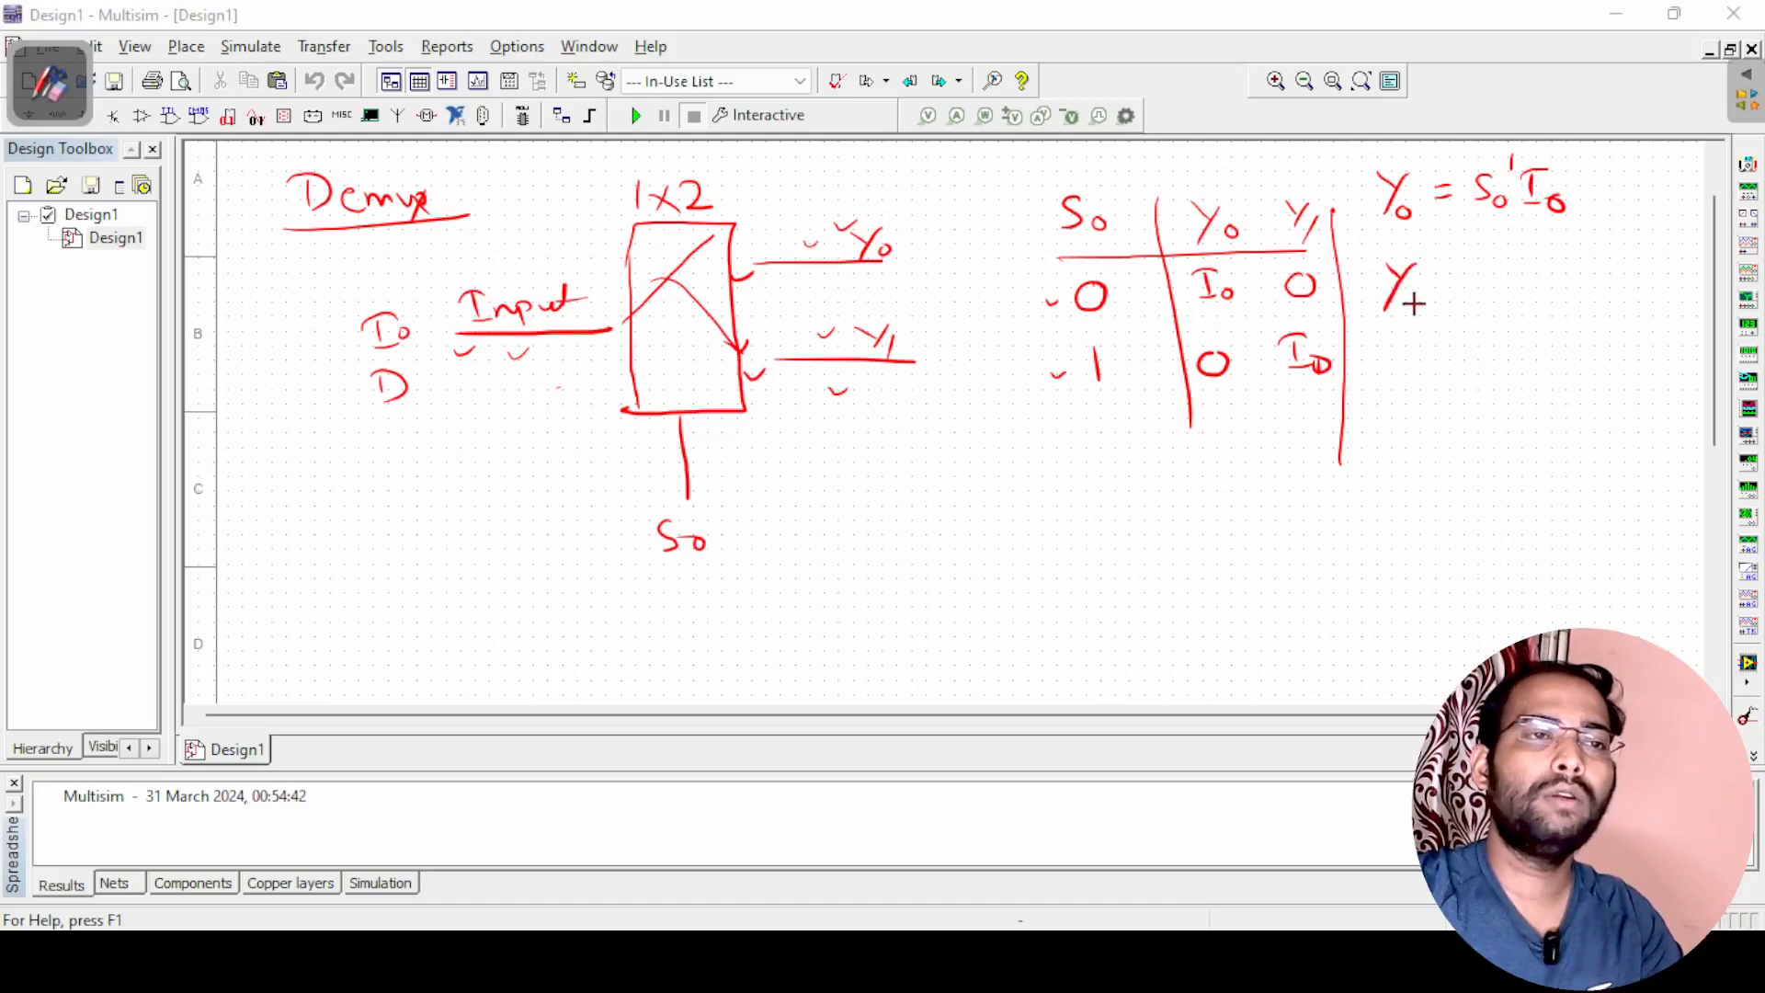
{"action": "left_click_drag", "start_coordinate": [1529, 283], "coordinate": [1570, 293]}
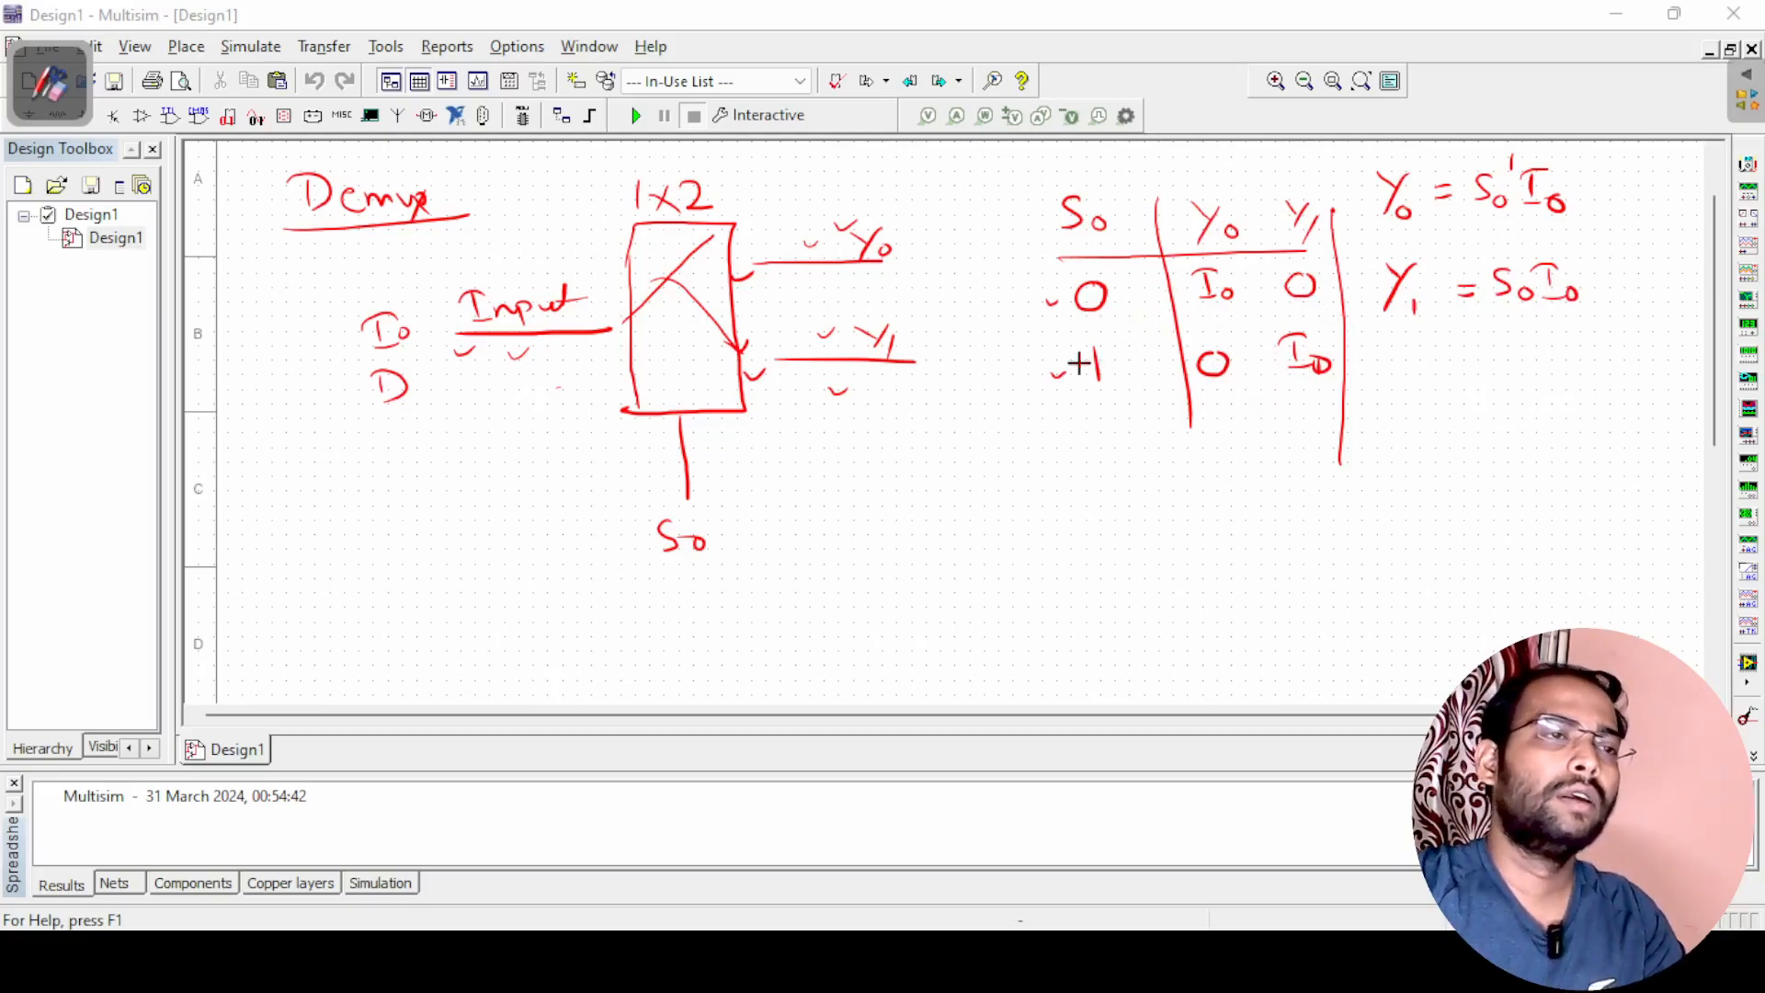
{"action": "mouse_move", "coordinate": [1346, 210]}
{"action": "left_mouse_down"}
{"action": "mouse_move", "coordinate": [1445, 167]}
{"action": "mouse_move", "coordinate": [1588, 232]}
{"action": "mouse_move", "coordinate": [1388, 333]}
{"action": "left_mouse_up"}
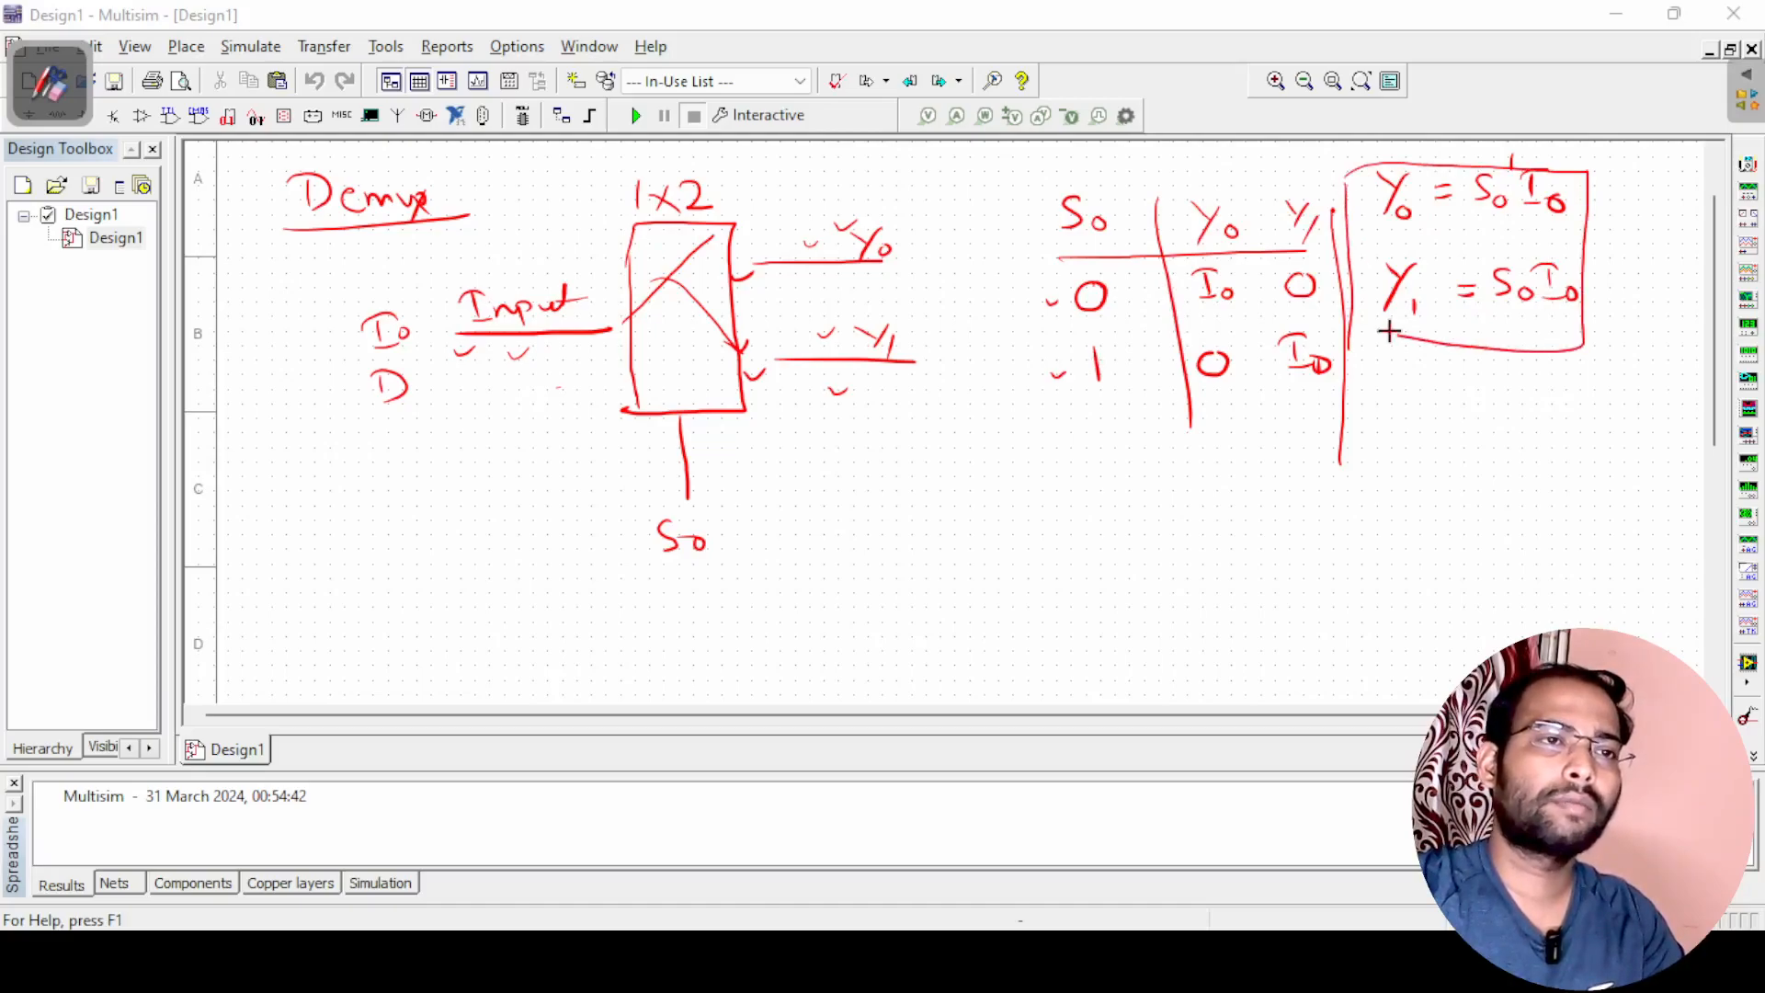
Erase the title, block diagram and truth table, keeping only the boxed output equations
{"action": "left_click", "coordinate": [53, 103]}
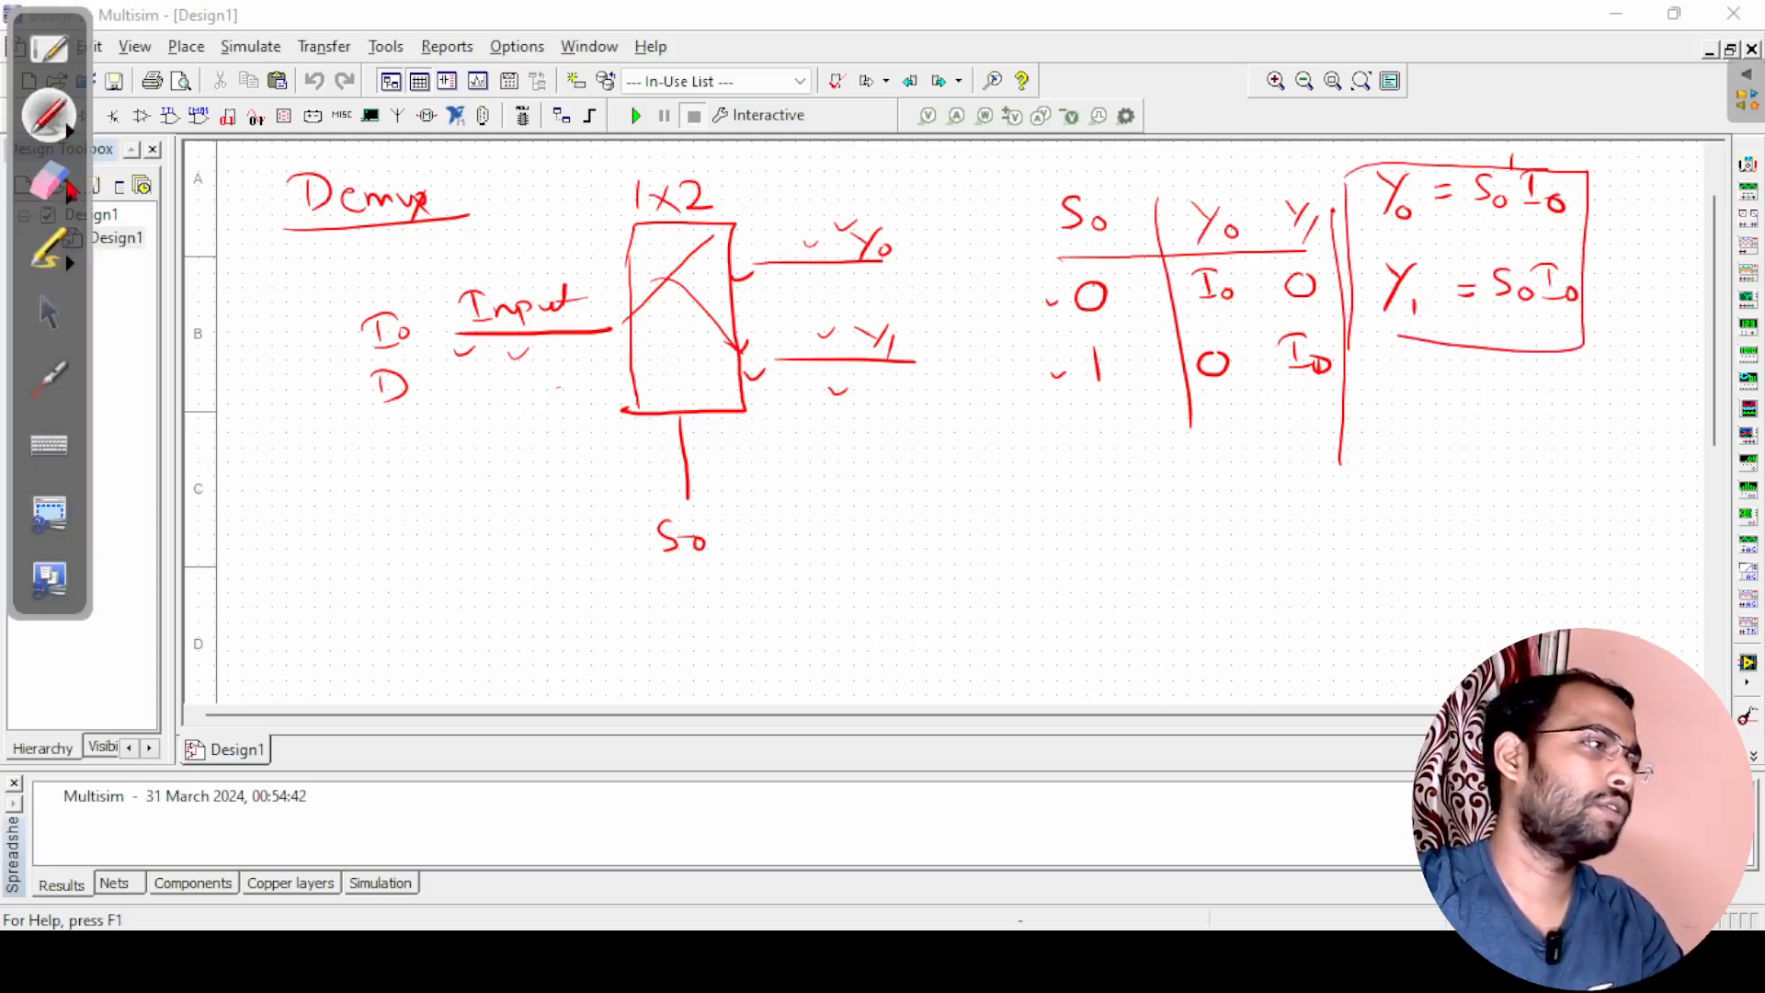
{"action": "left_click", "coordinate": [70, 189]}
{"action": "mouse_move", "coordinate": [493, 255]}
{"action": "left_mouse_down"}
{"action": "mouse_move", "coordinate": [453, 255]}
{"action": "mouse_move", "coordinate": [977, 295]}
{"action": "mouse_move", "coordinate": [1239, 221]}
{"action": "mouse_move", "coordinate": [1312, 453]}
{"action": "left_mouse_up"}
{"action": "mouse_move", "coordinate": [1320, 354]}
{"action": "left_mouse_down"}
{"action": "mouse_move", "coordinate": [1150, 390]}
{"action": "mouse_move", "coordinate": [1024, 232]}
{"action": "mouse_move", "coordinate": [457, 339]}
{"action": "mouse_move", "coordinate": [766, 218]}
{"action": "mouse_move", "coordinate": [721, 552]}
{"action": "left_mouse_up"}
{"action": "left_click", "coordinate": [42, 323]}
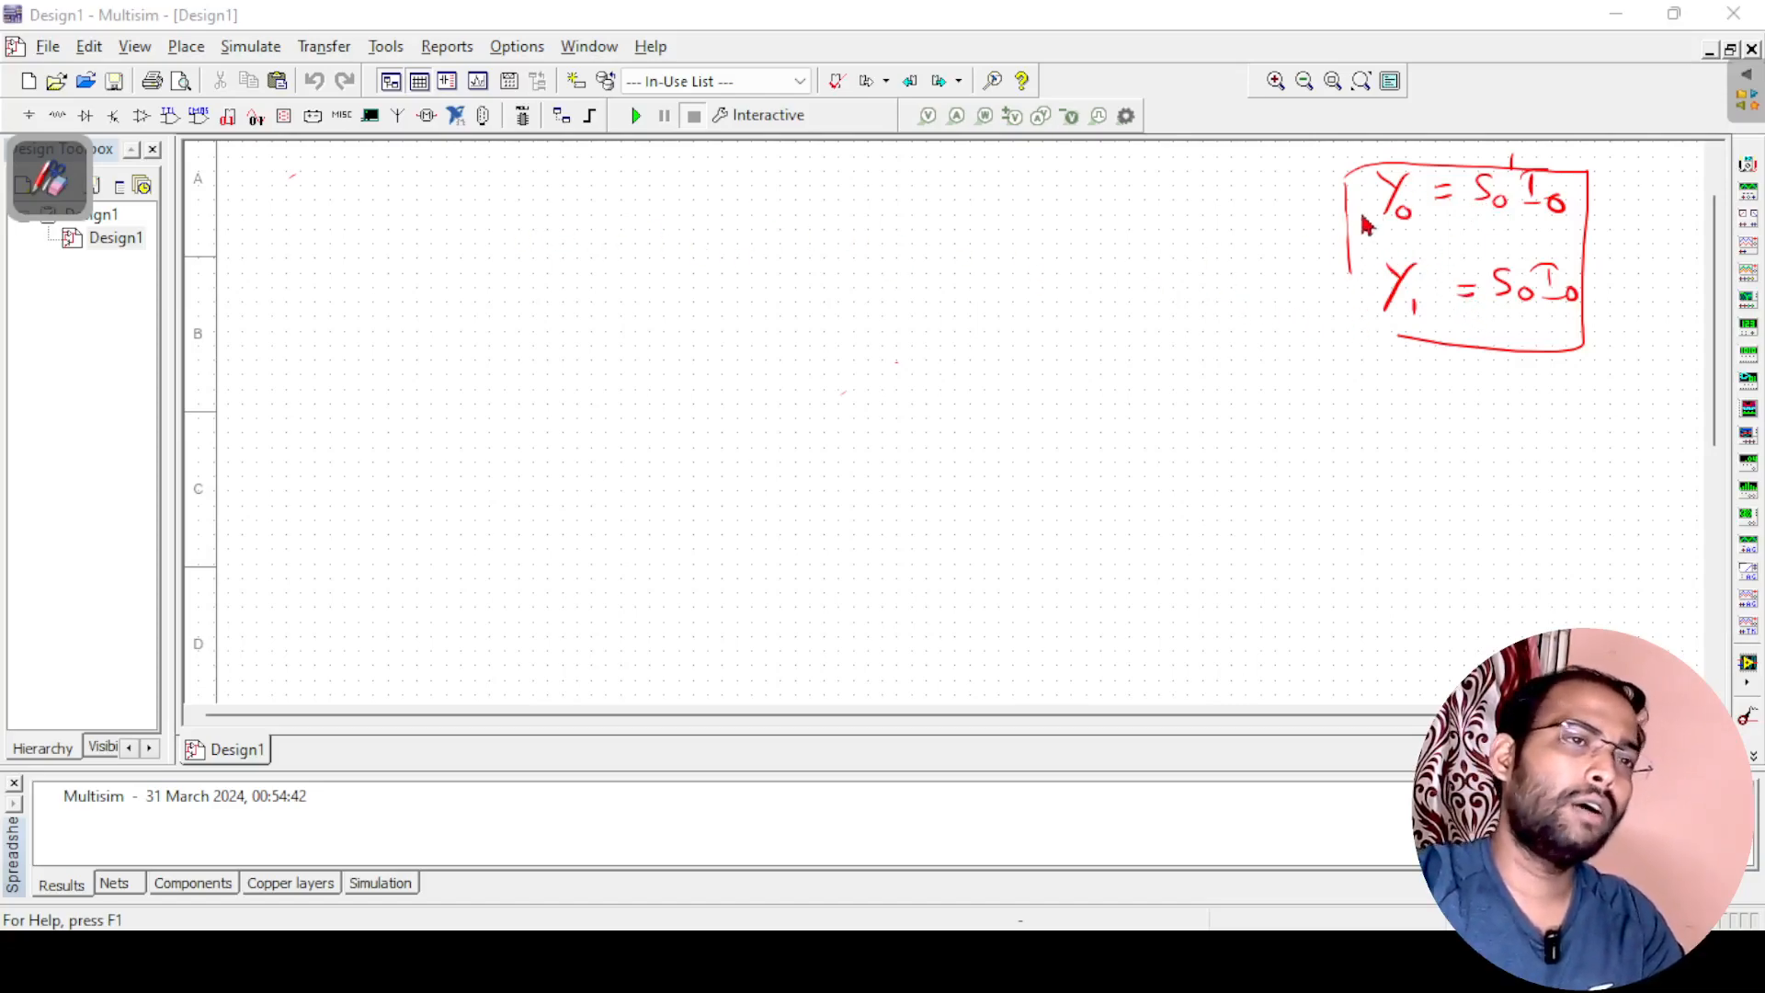
Sketch the Y0 logic in pen: S0 through an inverter and I0 directly into an AND gate with output Y0
{"action": "left_click", "coordinate": [49, 182]}
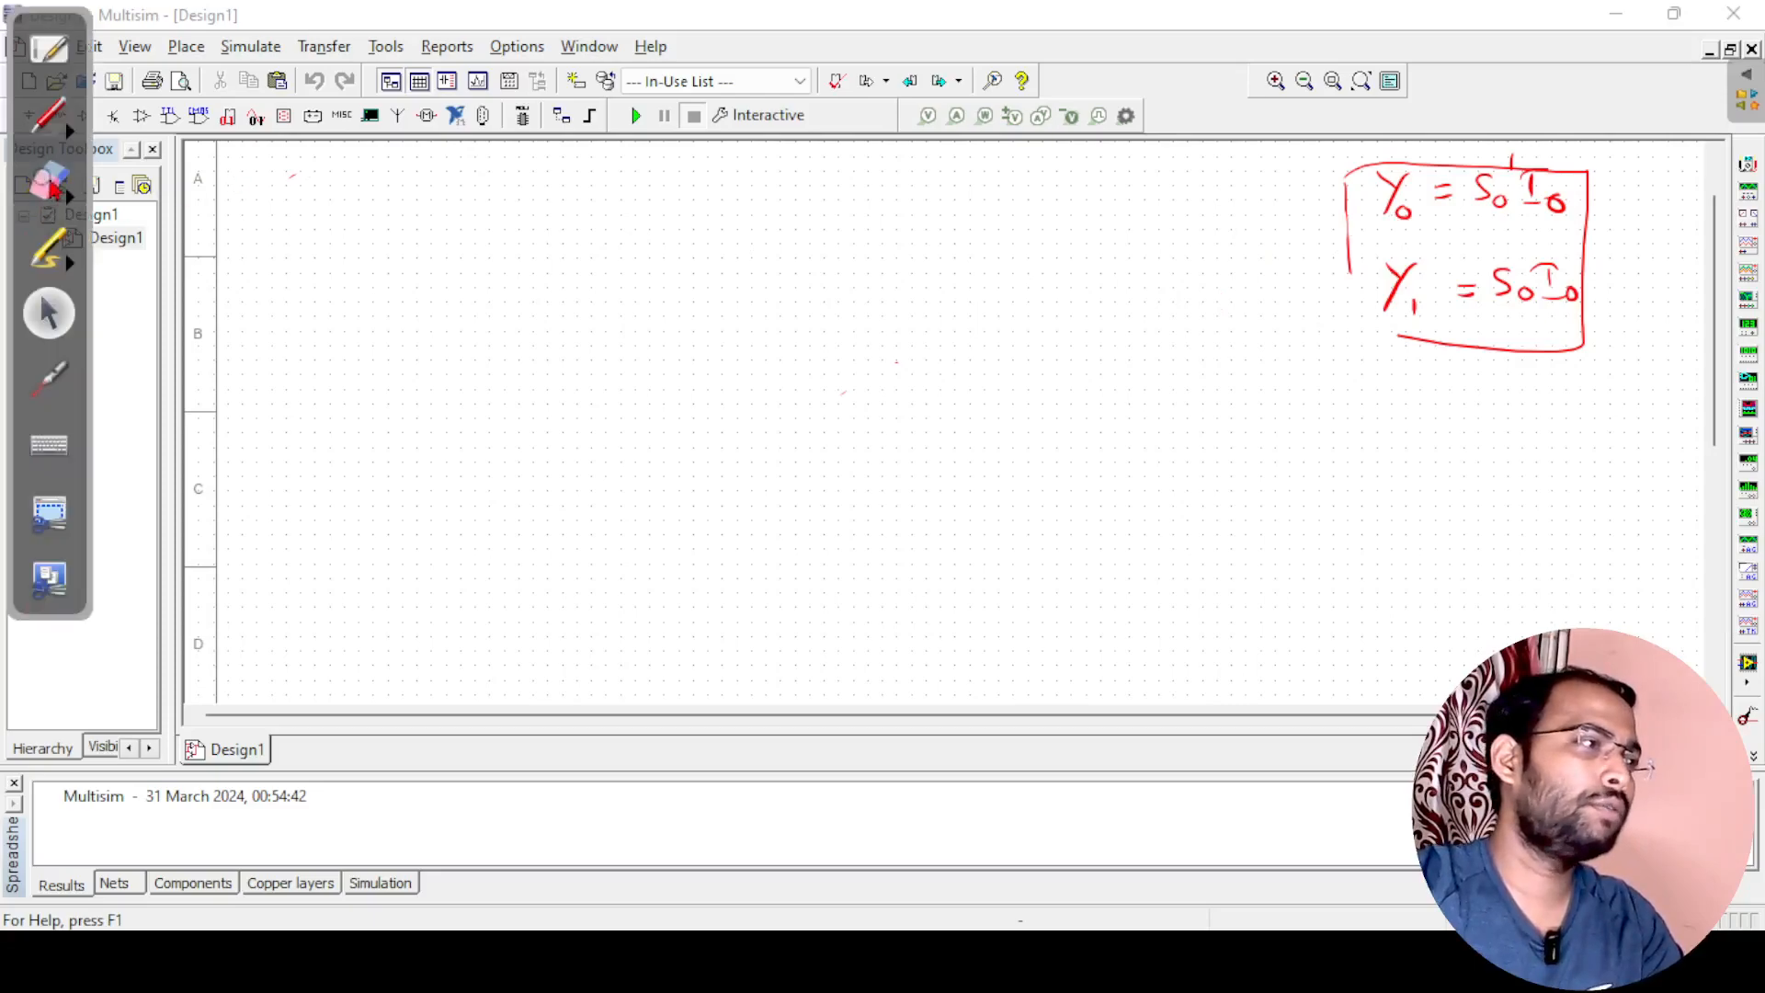
{"action": "left_click", "coordinate": [49, 115]}
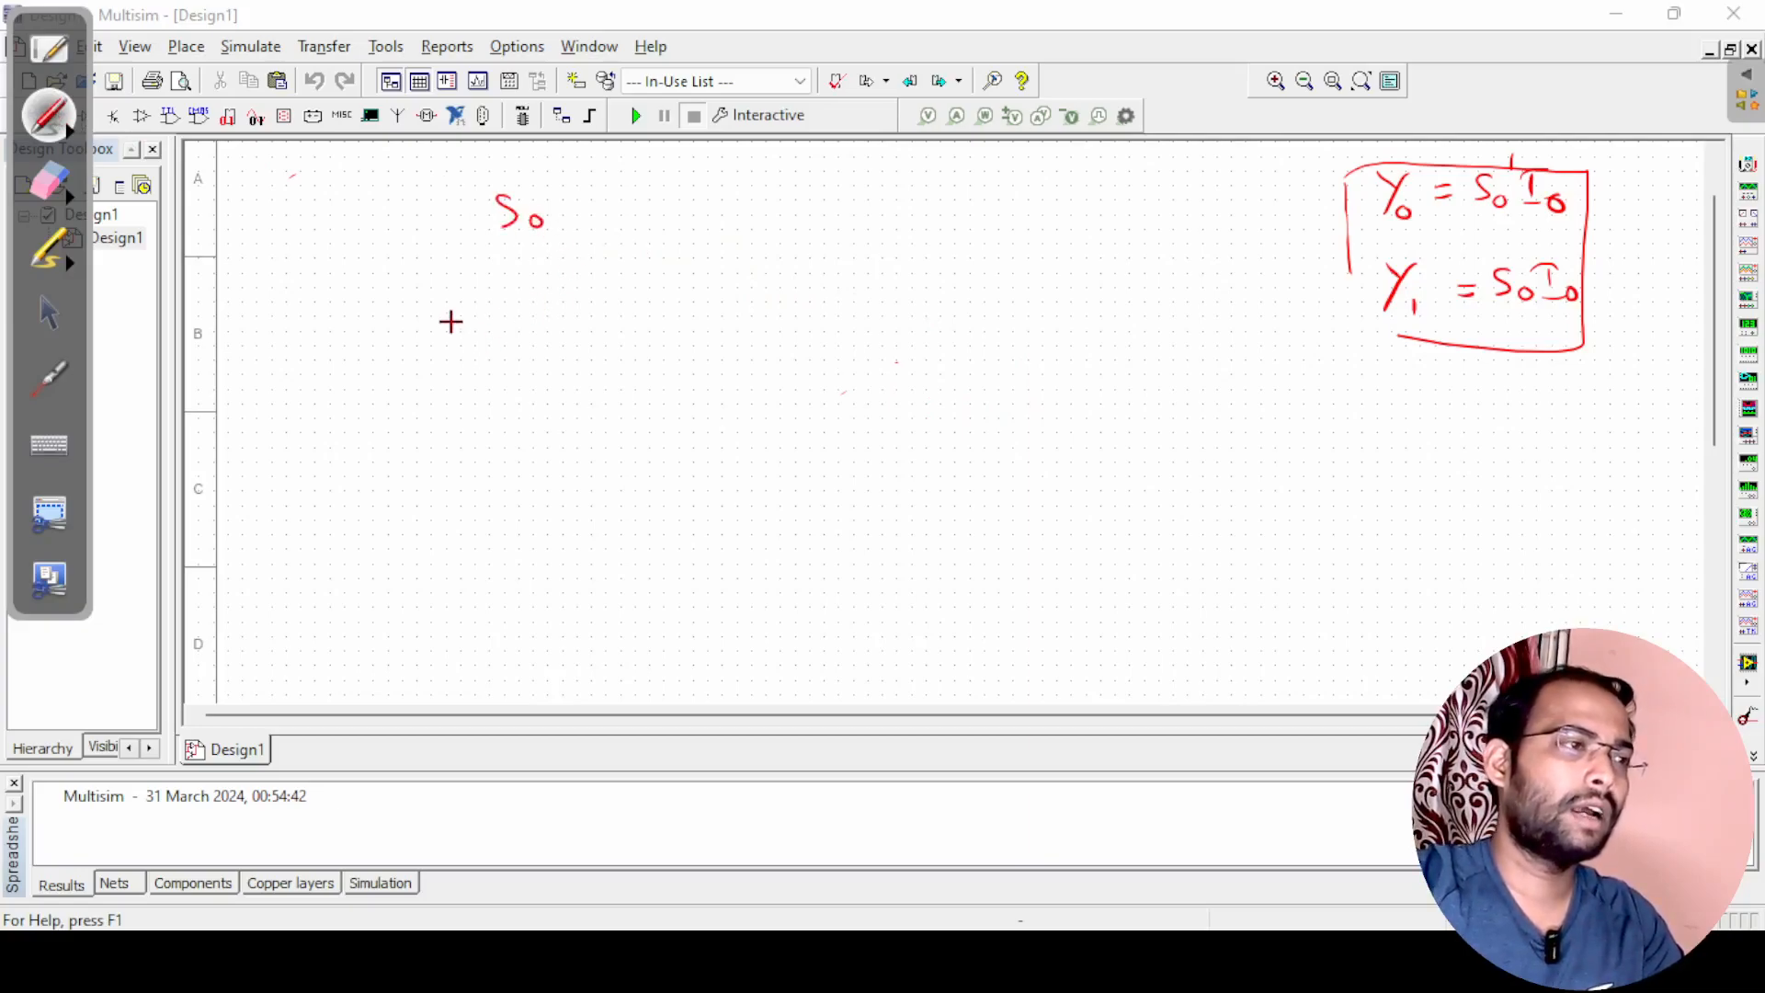
{"action": "left_click_drag", "start_coordinate": [488, 355], "coordinate": [506, 338]}
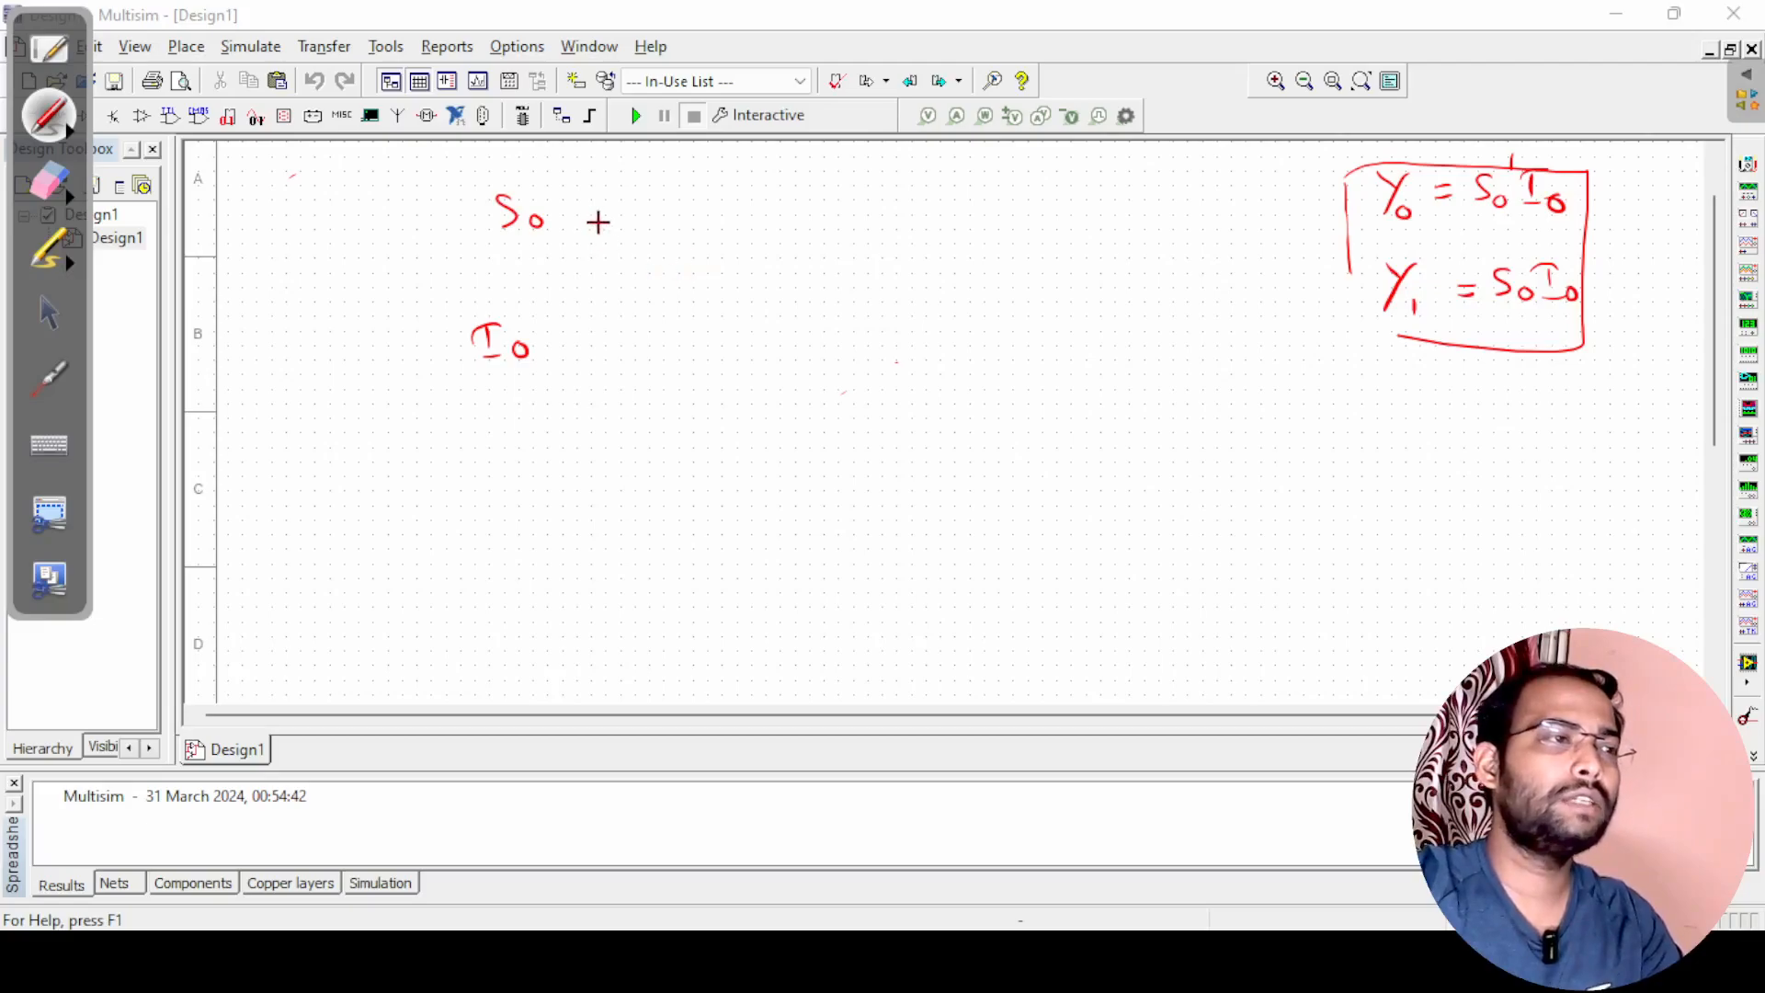
{"action": "left_click_drag", "start_coordinate": [679, 213], "coordinate": [760, 207]}
{"action": "mouse_move", "coordinate": [588, 328]}
{"action": "left_mouse_down"}
{"action": "mouse_move", "coordinate": [714, 238]}
{"action": "mouse_move", "coordinate": [807, 246]}
{"action": "mouse_move", "coordinate": [953, 220]}
{"action": "left_mouse_up"}
{"action": "left_click_drag", "start_coordinate": [962, 201], "coordinate": [957, 236]}
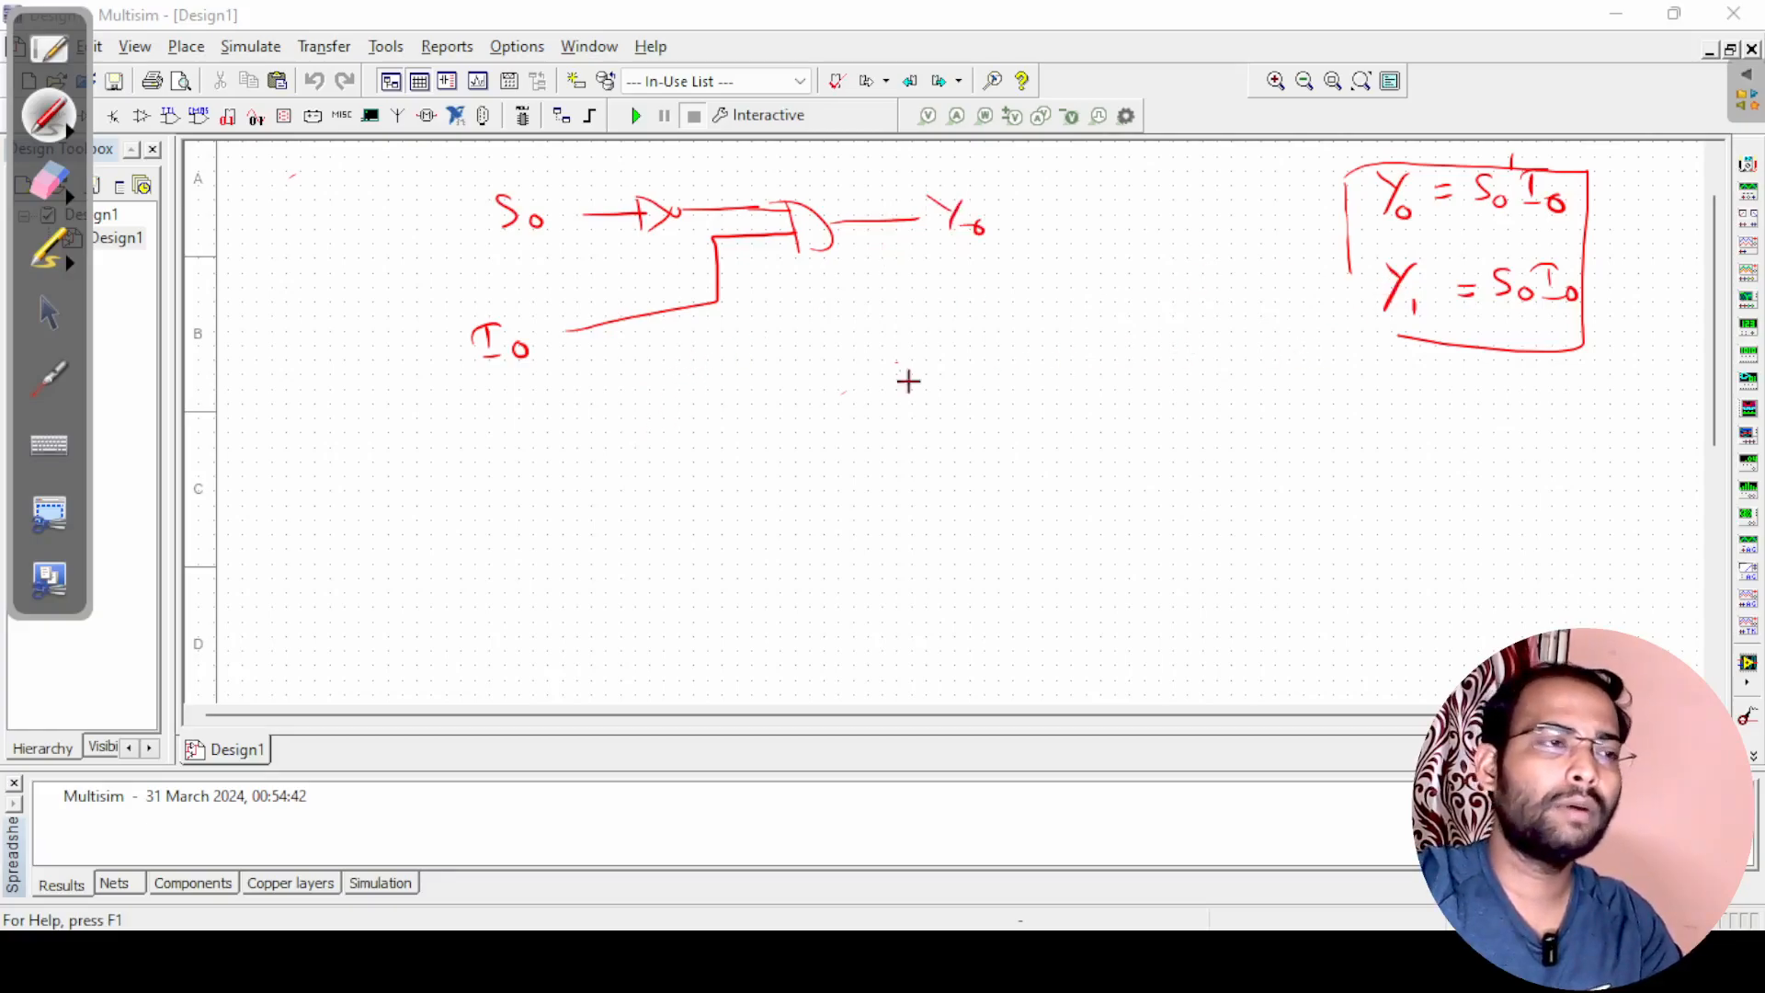
Branch S0 and I0 into a second AND gate with output Y1, and return from the pen to the pointer
{"action": "mouse_move", "coordinate": [615, 220]}
{"action": "left_mouse_down"}
{"action": "mouse_move", "coordinate": [633, 361]}
{"action": "mouse_move", "coordinate": [831, 341]}
{"action": "left_mouse_up"}
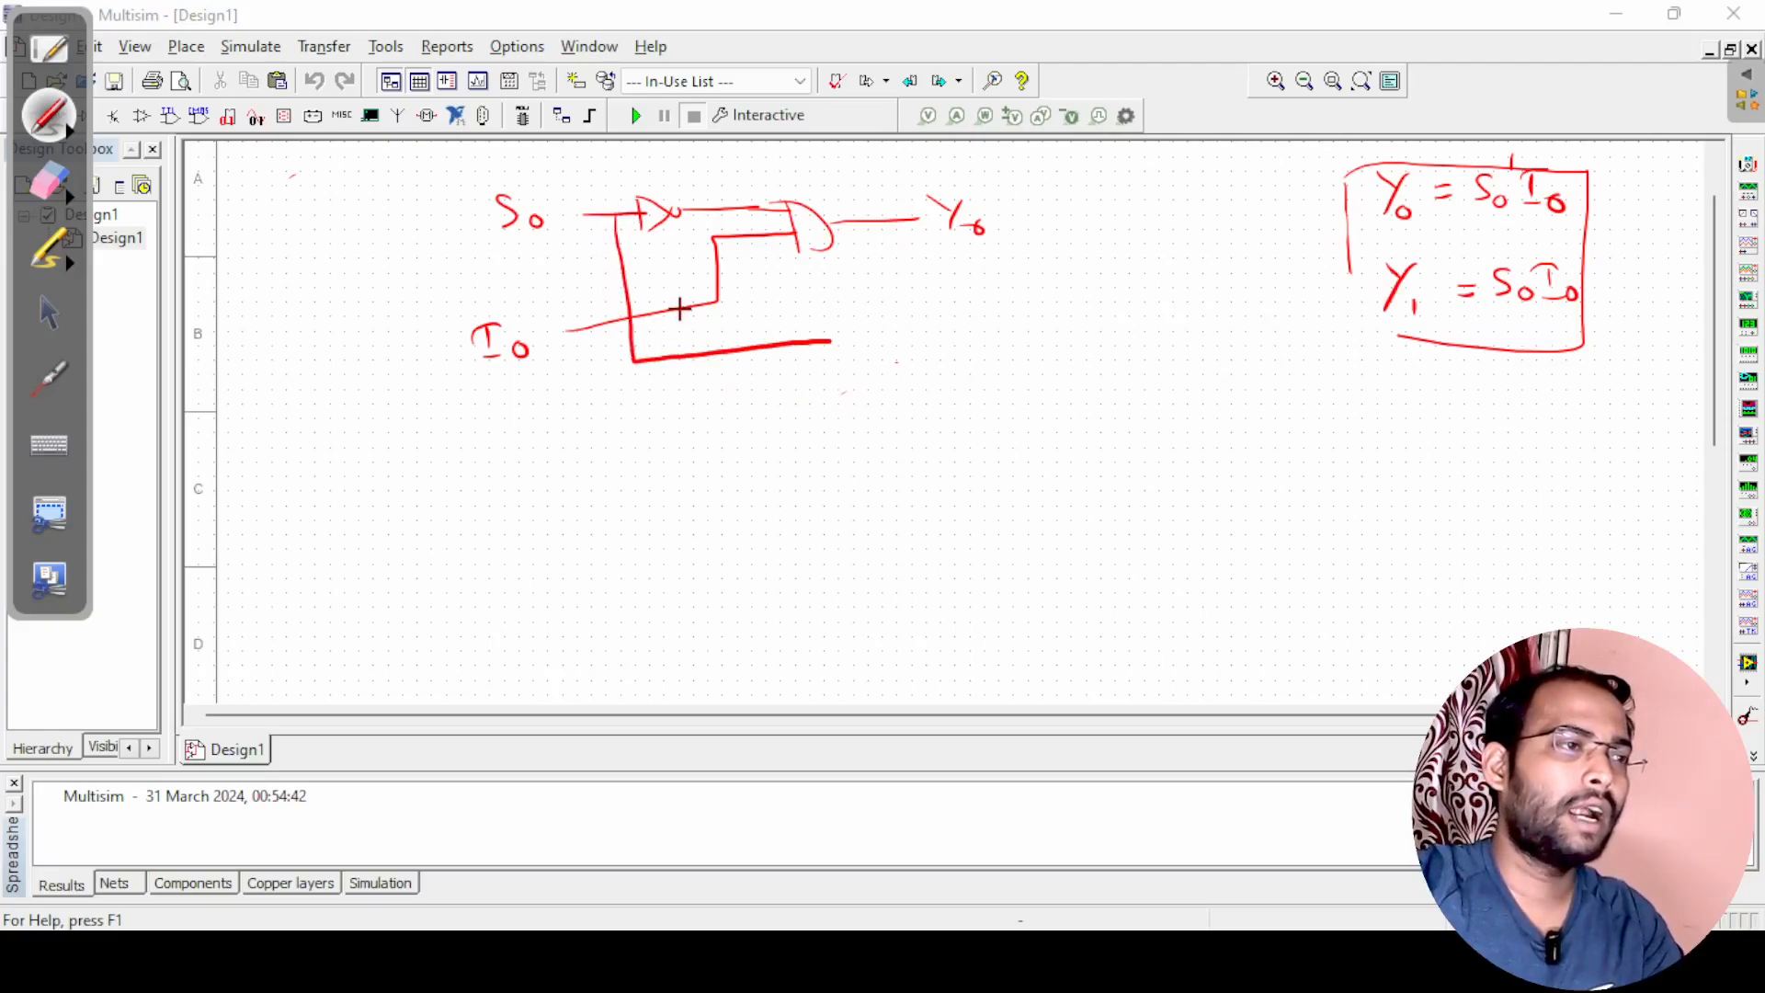
{"action": "mouse_move", "coordinate": [717, 389]}
{"action": "left_mouse_down"}
{"action": "mouse_move", "coordinate": [856, 377]}
{"action": "mouse_move", "coordinate": [844, 400]}
{"action": "left_mouse_up"}
{"action": "mouse_move", "coordinate": [825, 329]}
{"action": "left_mouse_down"}
{"action": "mouse_move", "coordinate": [845, 393]}
{"action": "mouse_move", "coordinate": [978, 347]}
{"action": "left_mouse_up"}
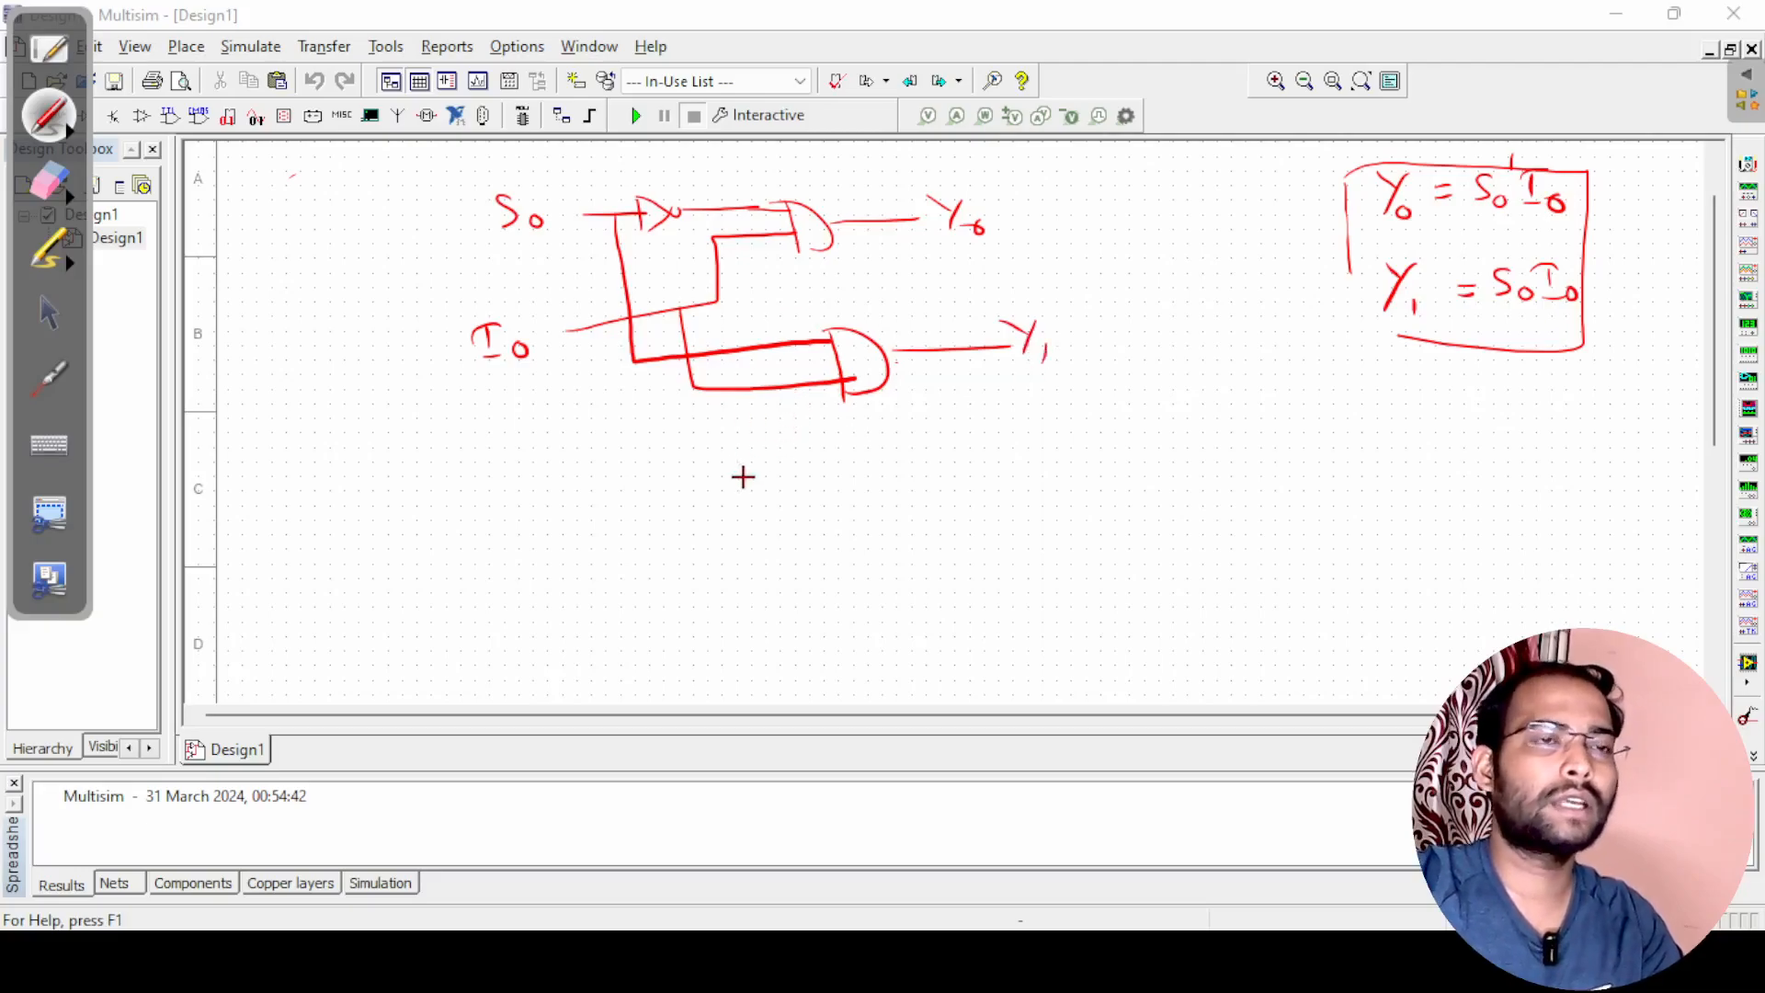
{"action": "left_click", "coordinate": [47, 309]}
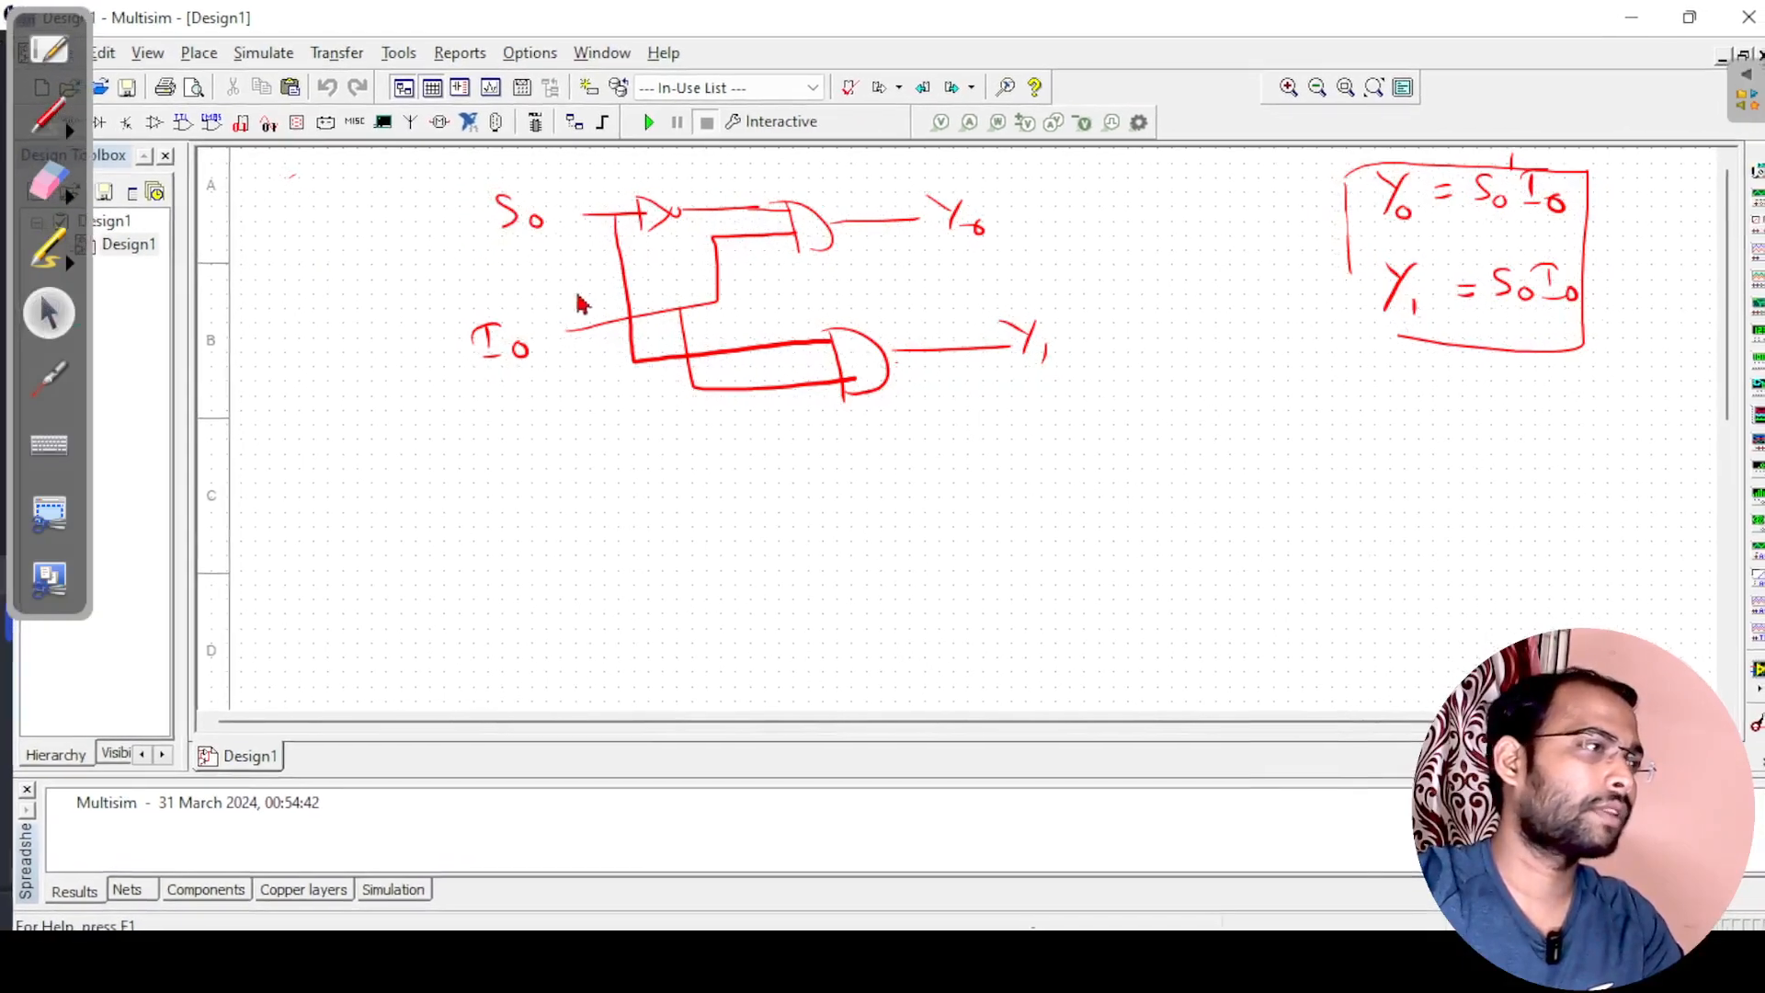
Erase the pen sketch of the gates, keeping the boxed equations, and collapse the annotation tools
{"action": "left_click", "coordinate": [51, 182]}
{"action": "mouse_move", "coordinate": [496, 209]}
{"action": "left_mouse_down"}
{"action": "mouse_move", "coordinate": [524, 224]}
{"action": "mouse_move", "coordinate": [653, 190]}
{"action": "mouse_move", "coordinate": [1012, 224]}
{"action": "mouse_move", "coordinate": [854, 346]}
{"action": "mouse_move", "coordinate": [709, 315]}
{"action": "left_mouse_up"}
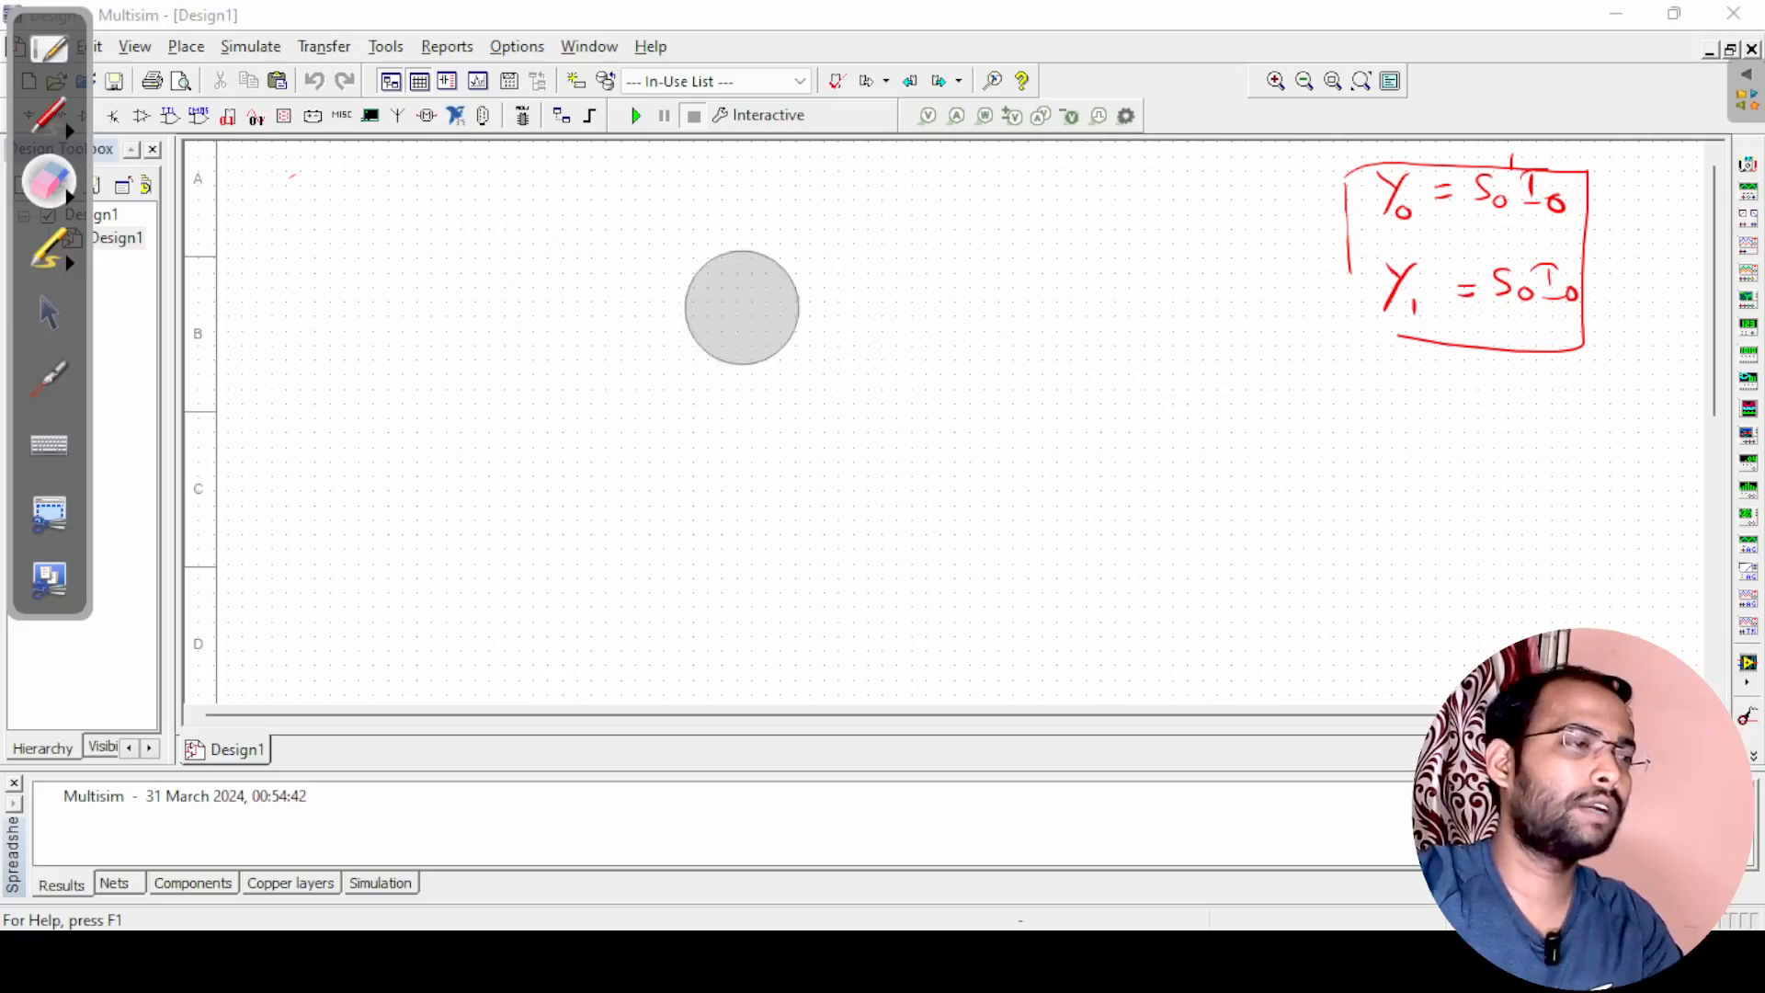
{"action": "left_click", "coordinate": [55, 322]}
{"action": "left_click", "coordinate": [46, 36]}
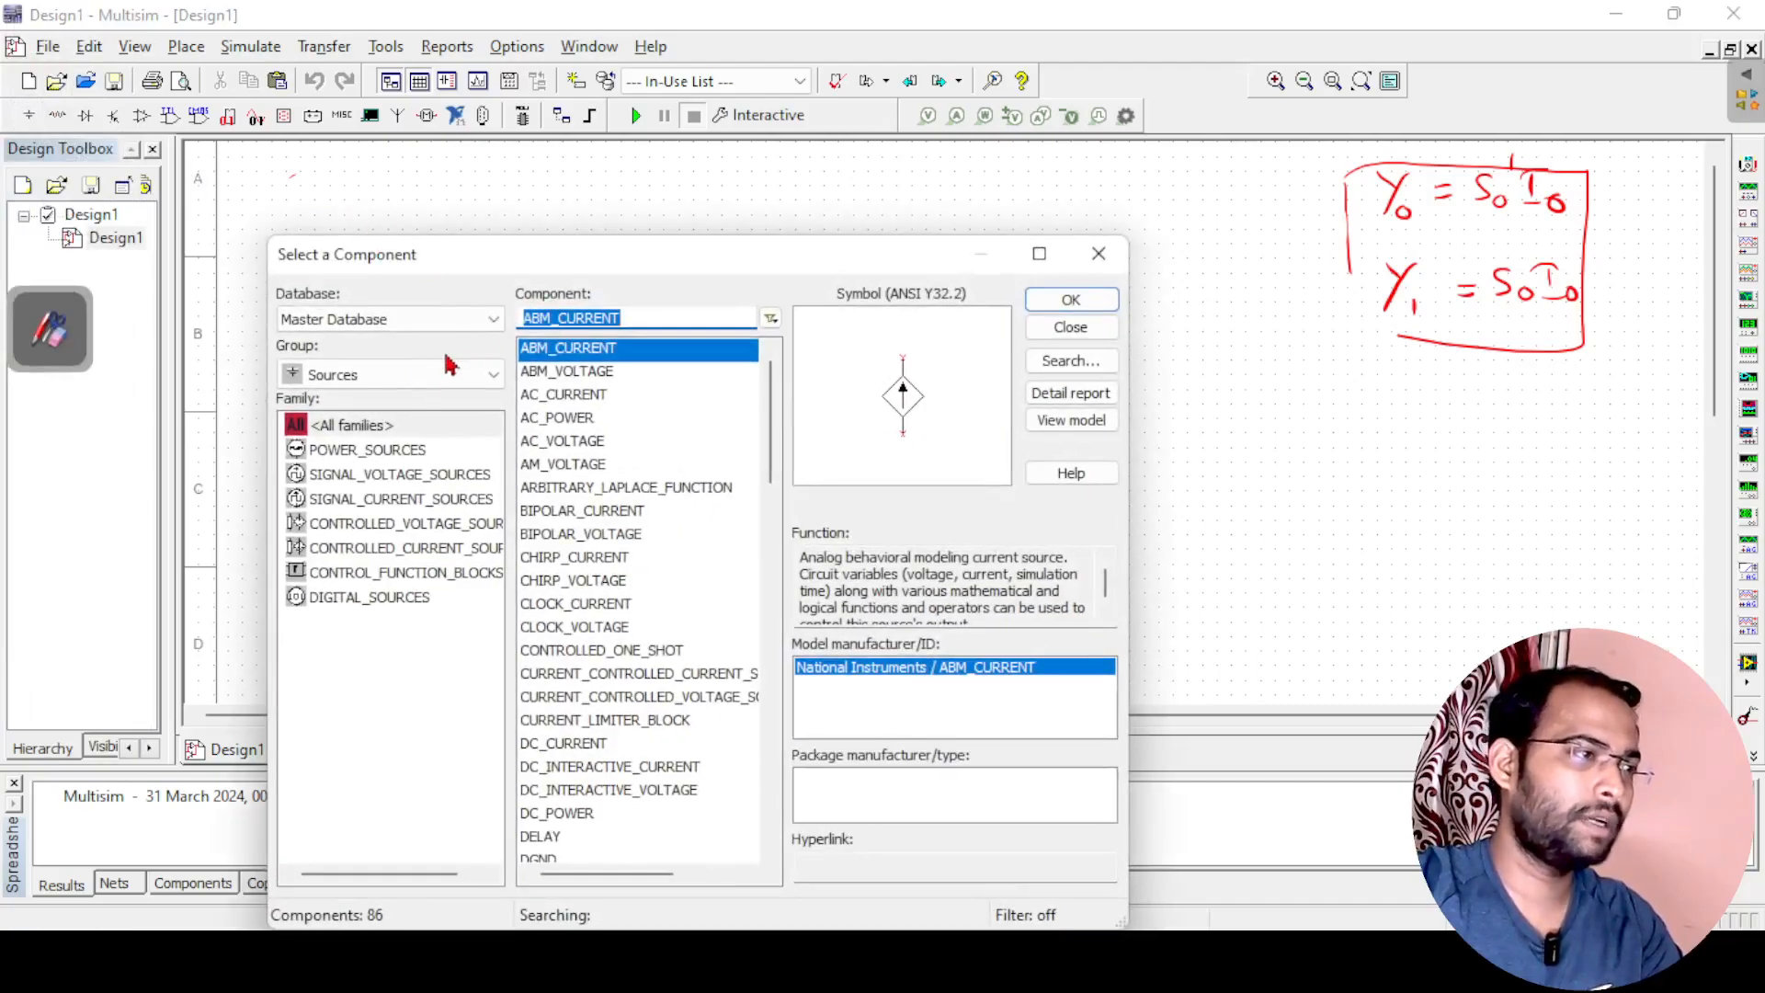
Find AND2 across all component groups and place two of these gates, one above the other, on the schematic
{"action": "left_click", "coordinate": [423, 377]}
{"action": "left_click", "coordinate": [365, 405]}
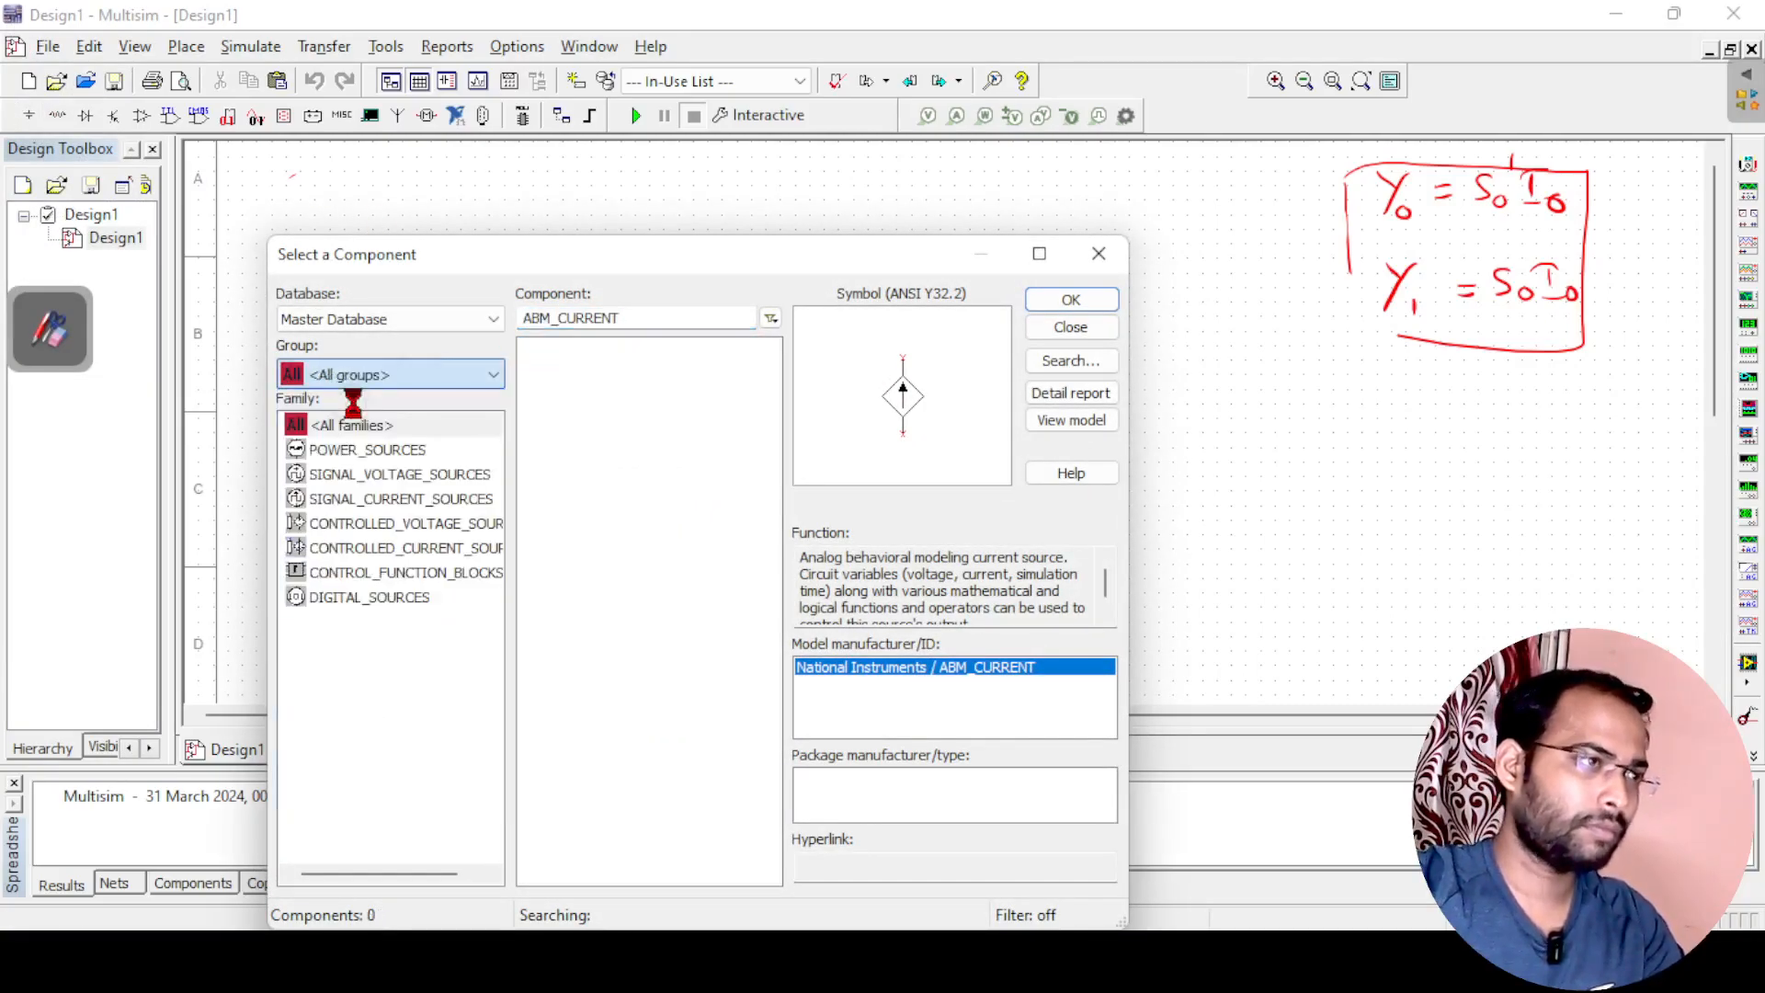
{"action": "double_click", "coordinate": [628, 320]}
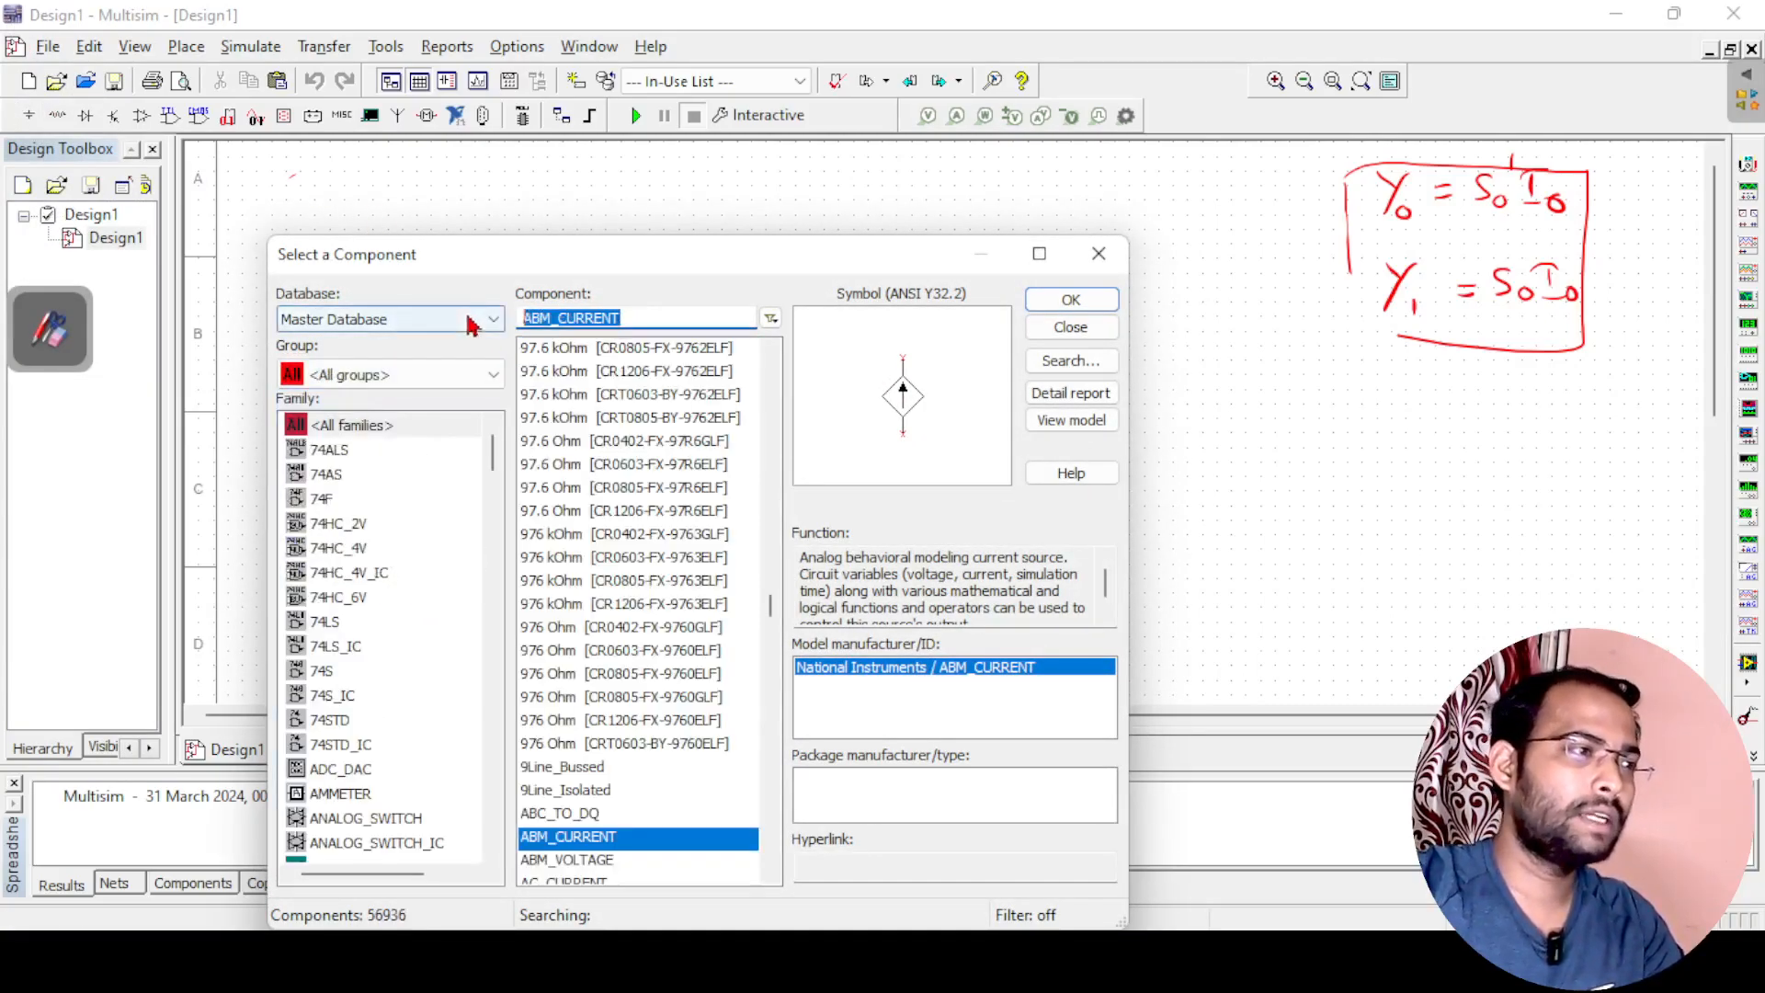
{"action": "type", "text": "and"}
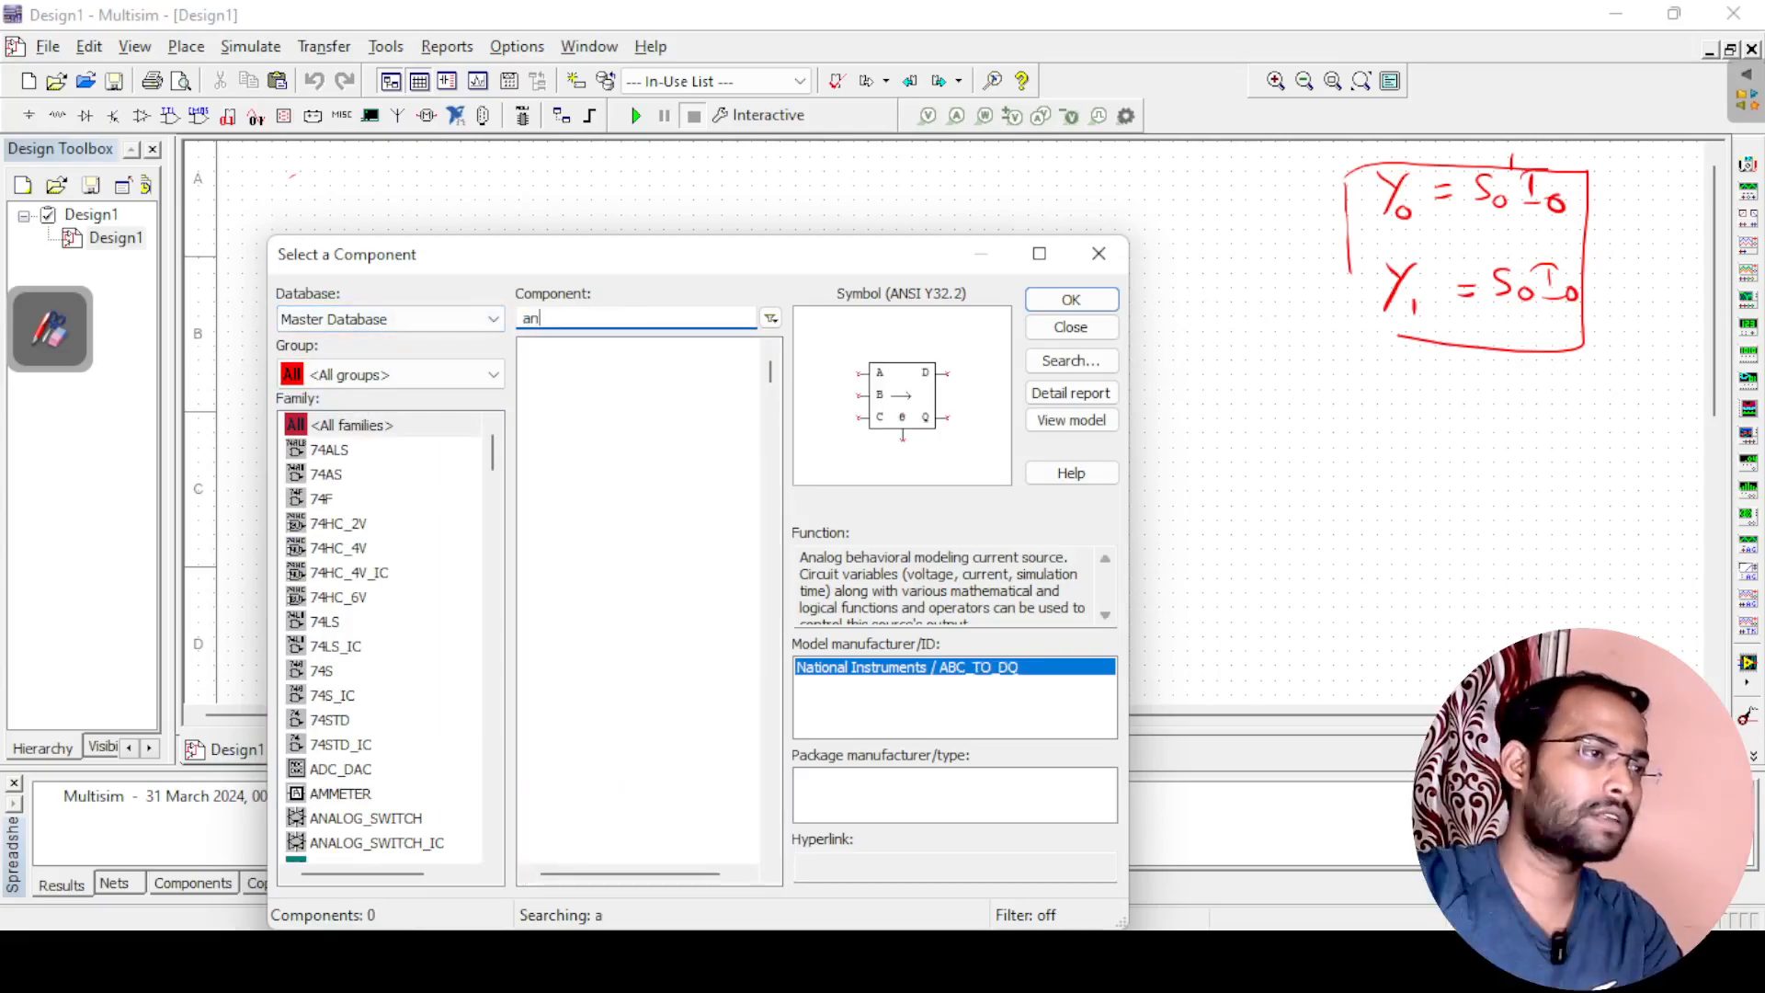
{"action": "left_click", "coordinate": [570, 377]}
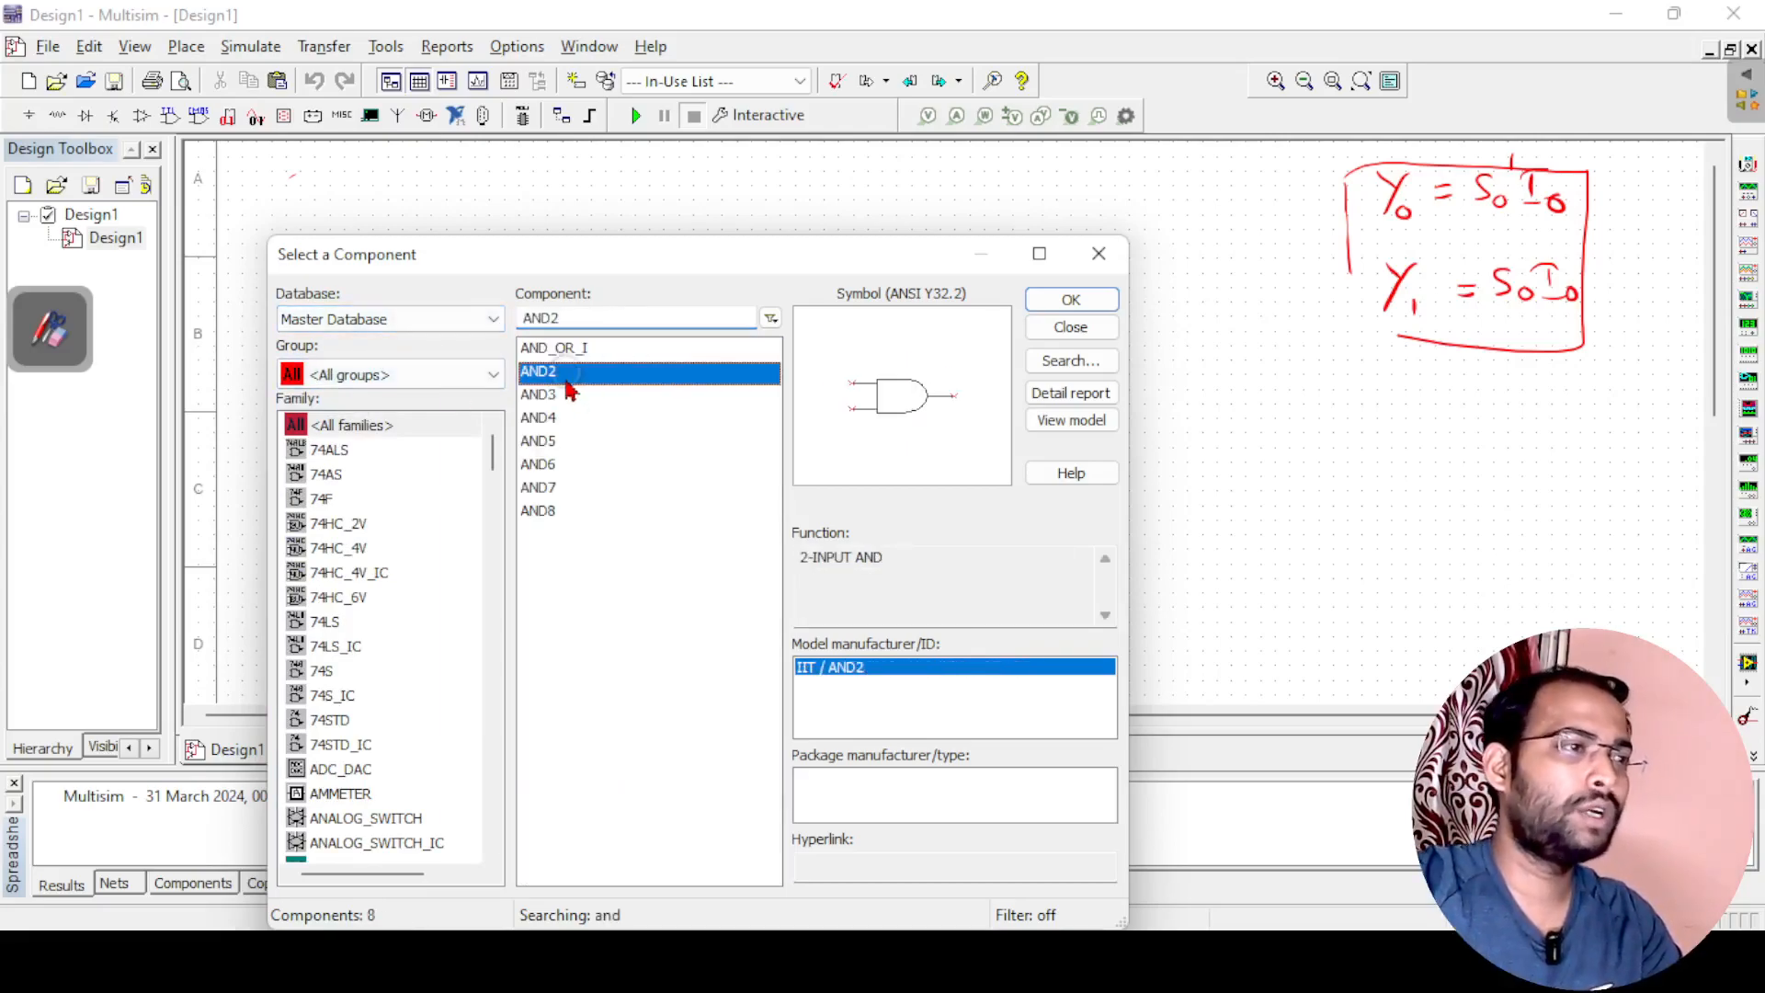
{"action": "left_click", "coordinate": [1073, 301]}
{"action": "left_click", "coordinate": [796, 278]}
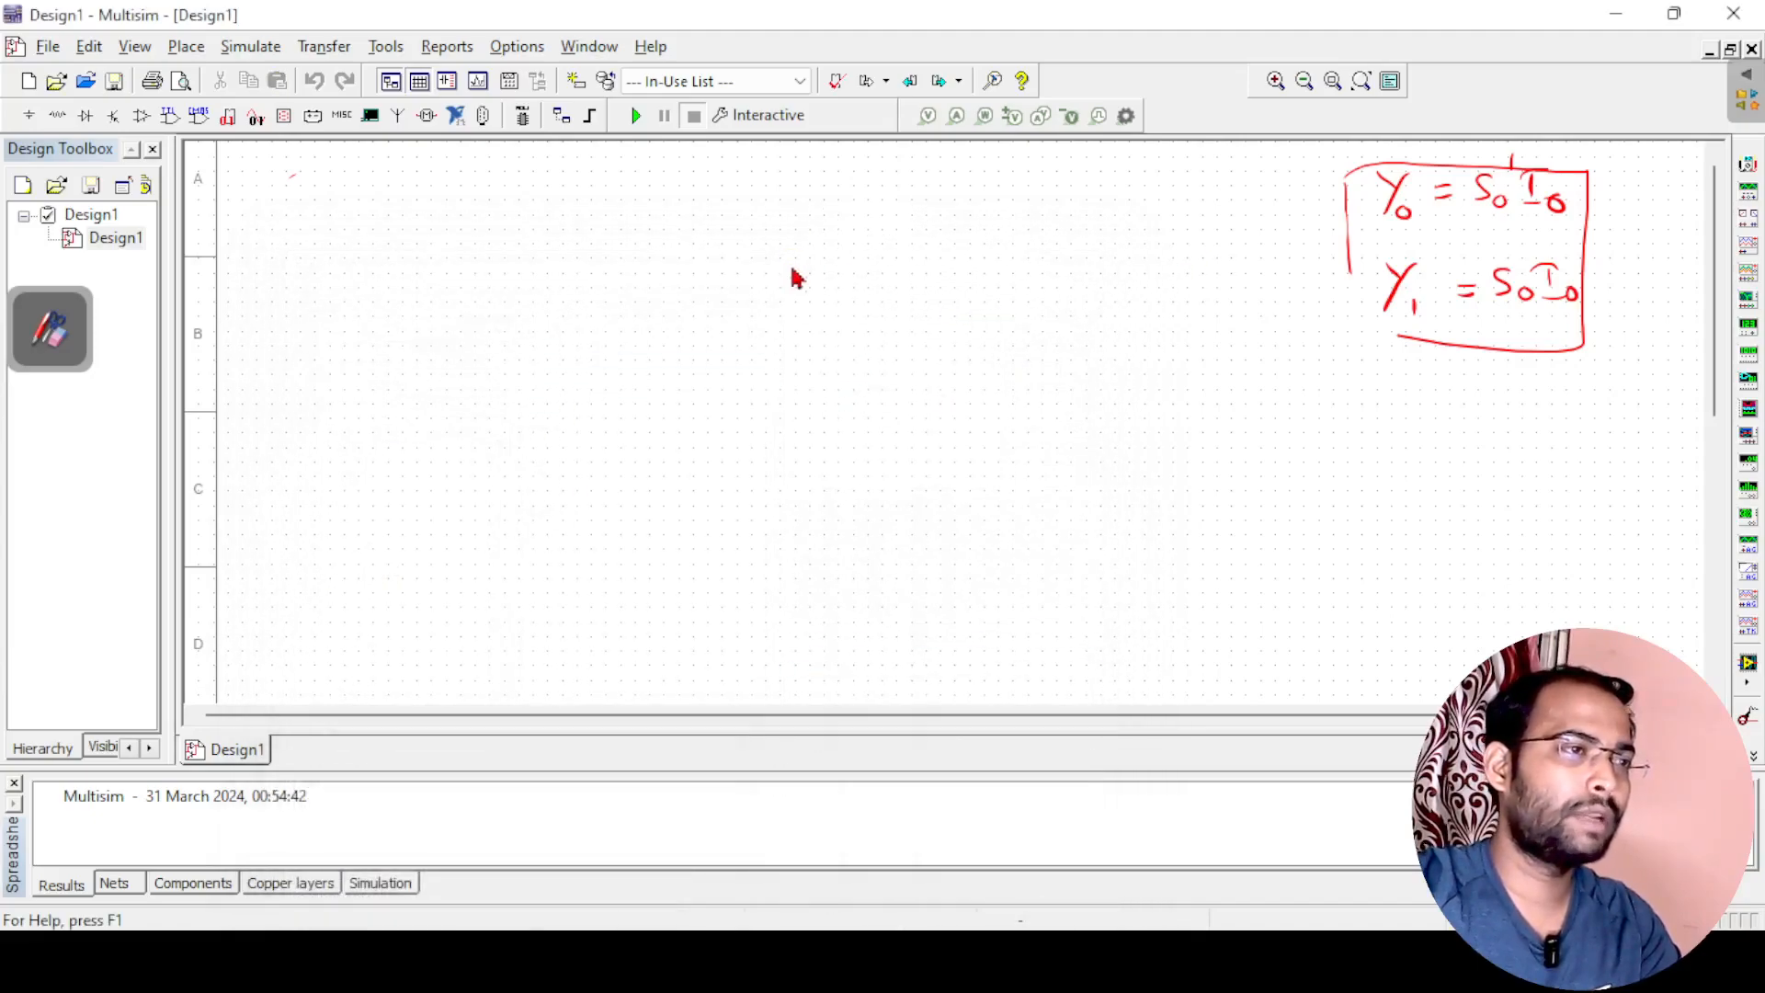
{"action": "left_click", "coordinate": [1059, 297]}
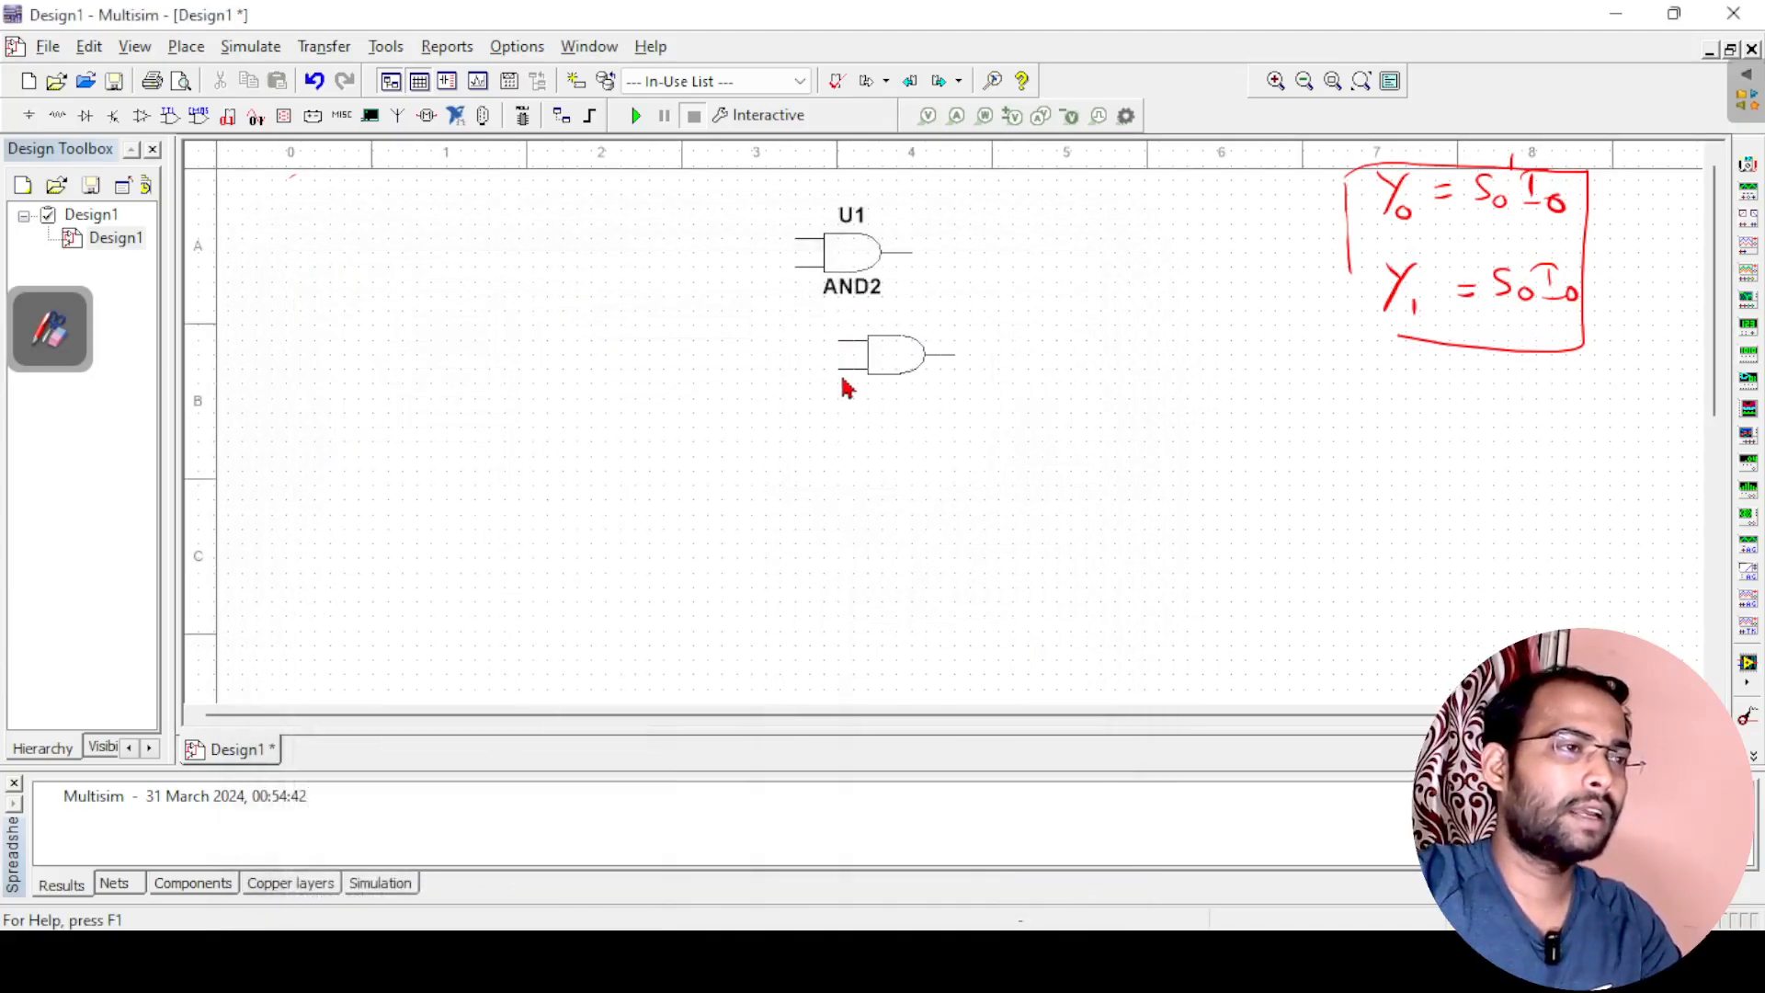
{"action": "left_click", "coordinate": [793, 386]}
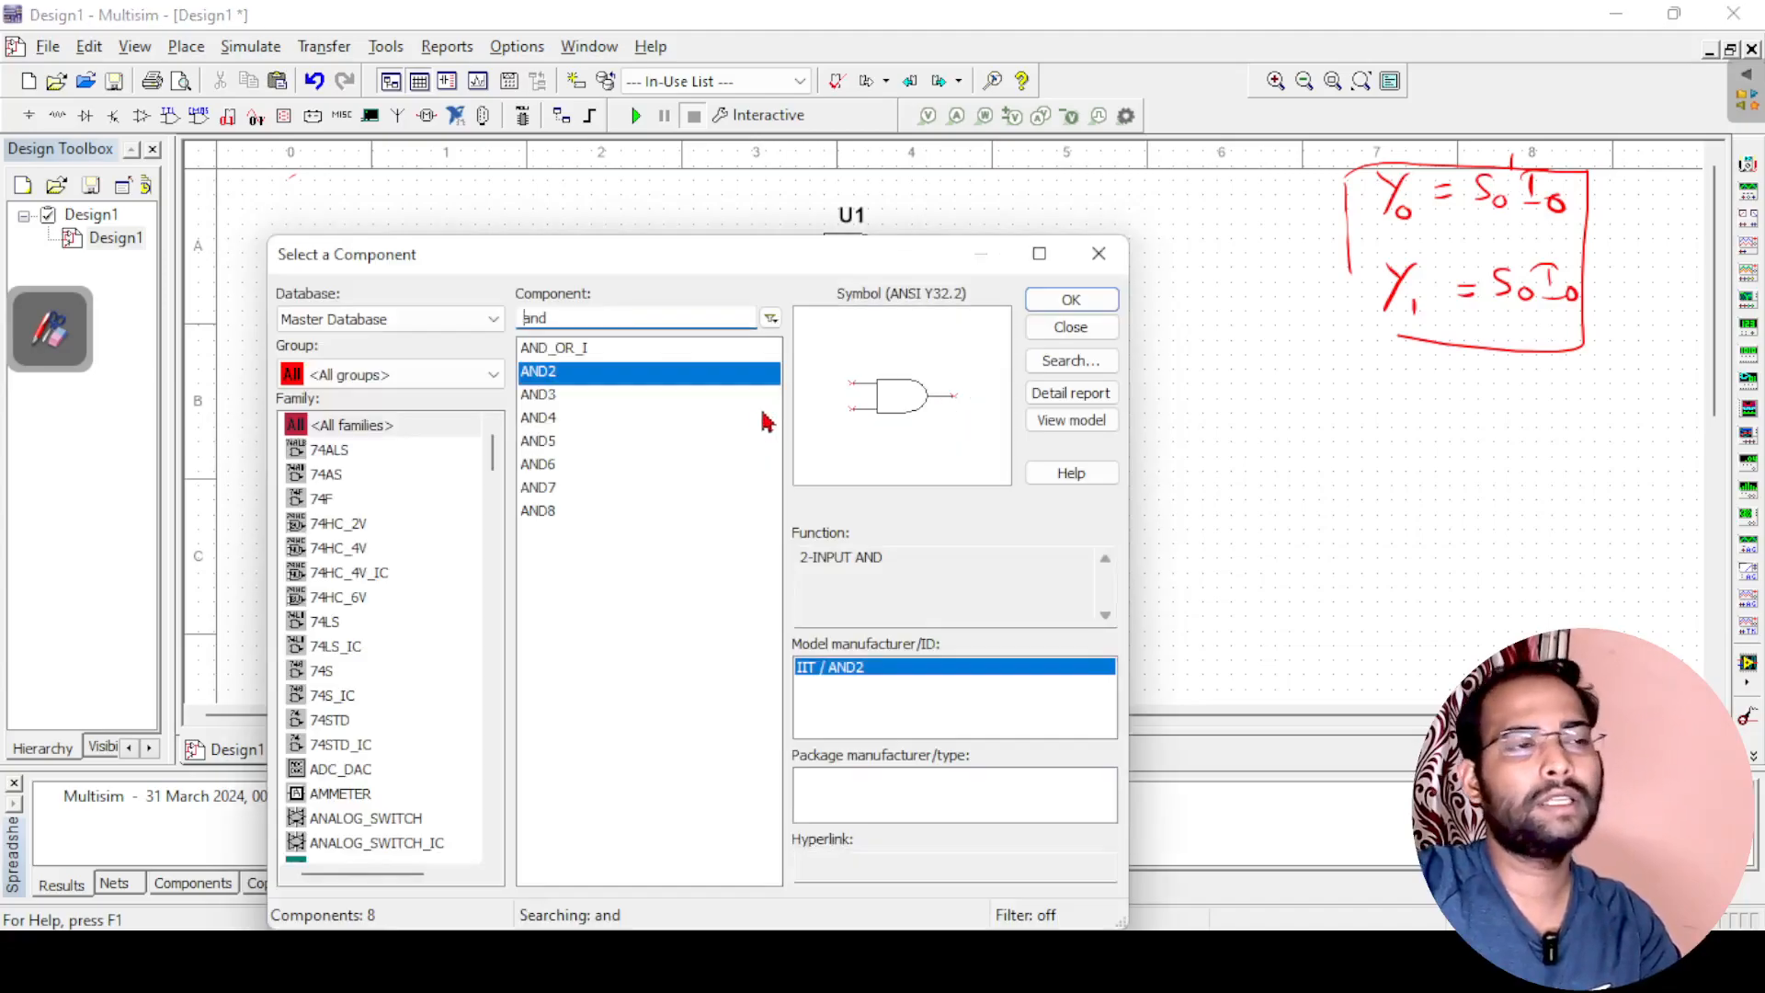
{"action": "key", "text": "Escape"}
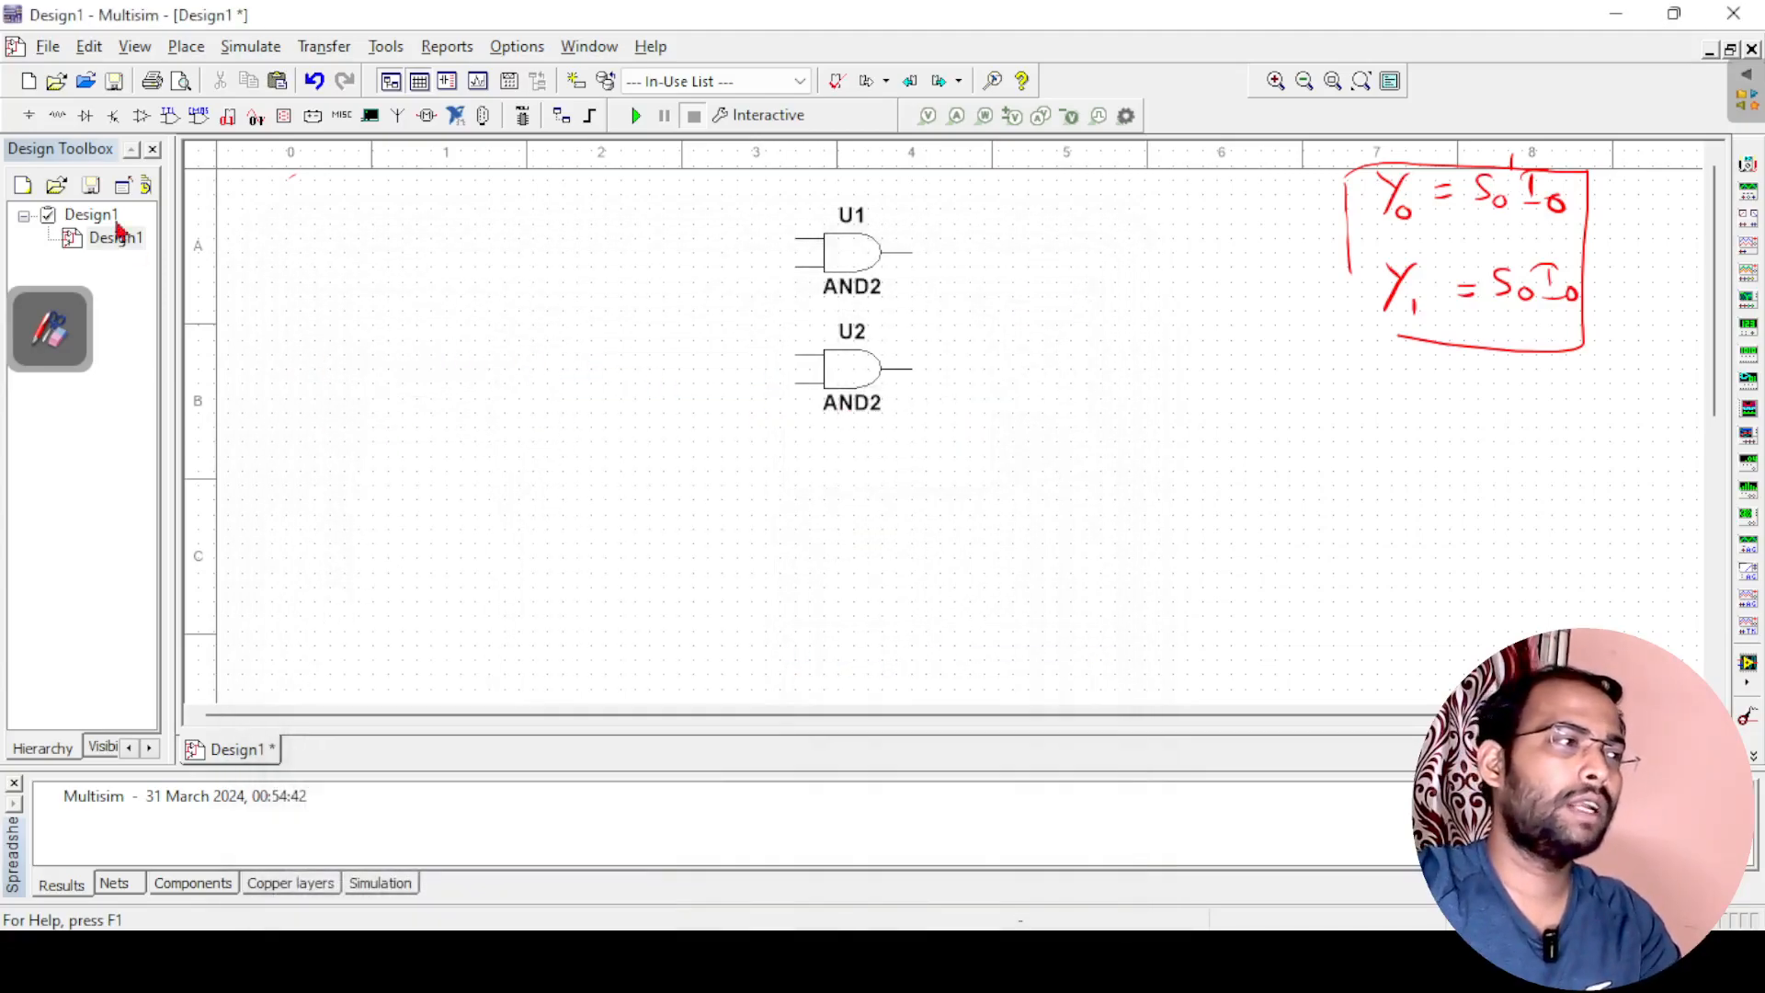
Find the NOT component across all groups and place one inverter ahead of the upper AND gate
{"action": "left_click", "coordinate": [28, 114]}
{"action": "left_click", "coordinate": [395, 374]}
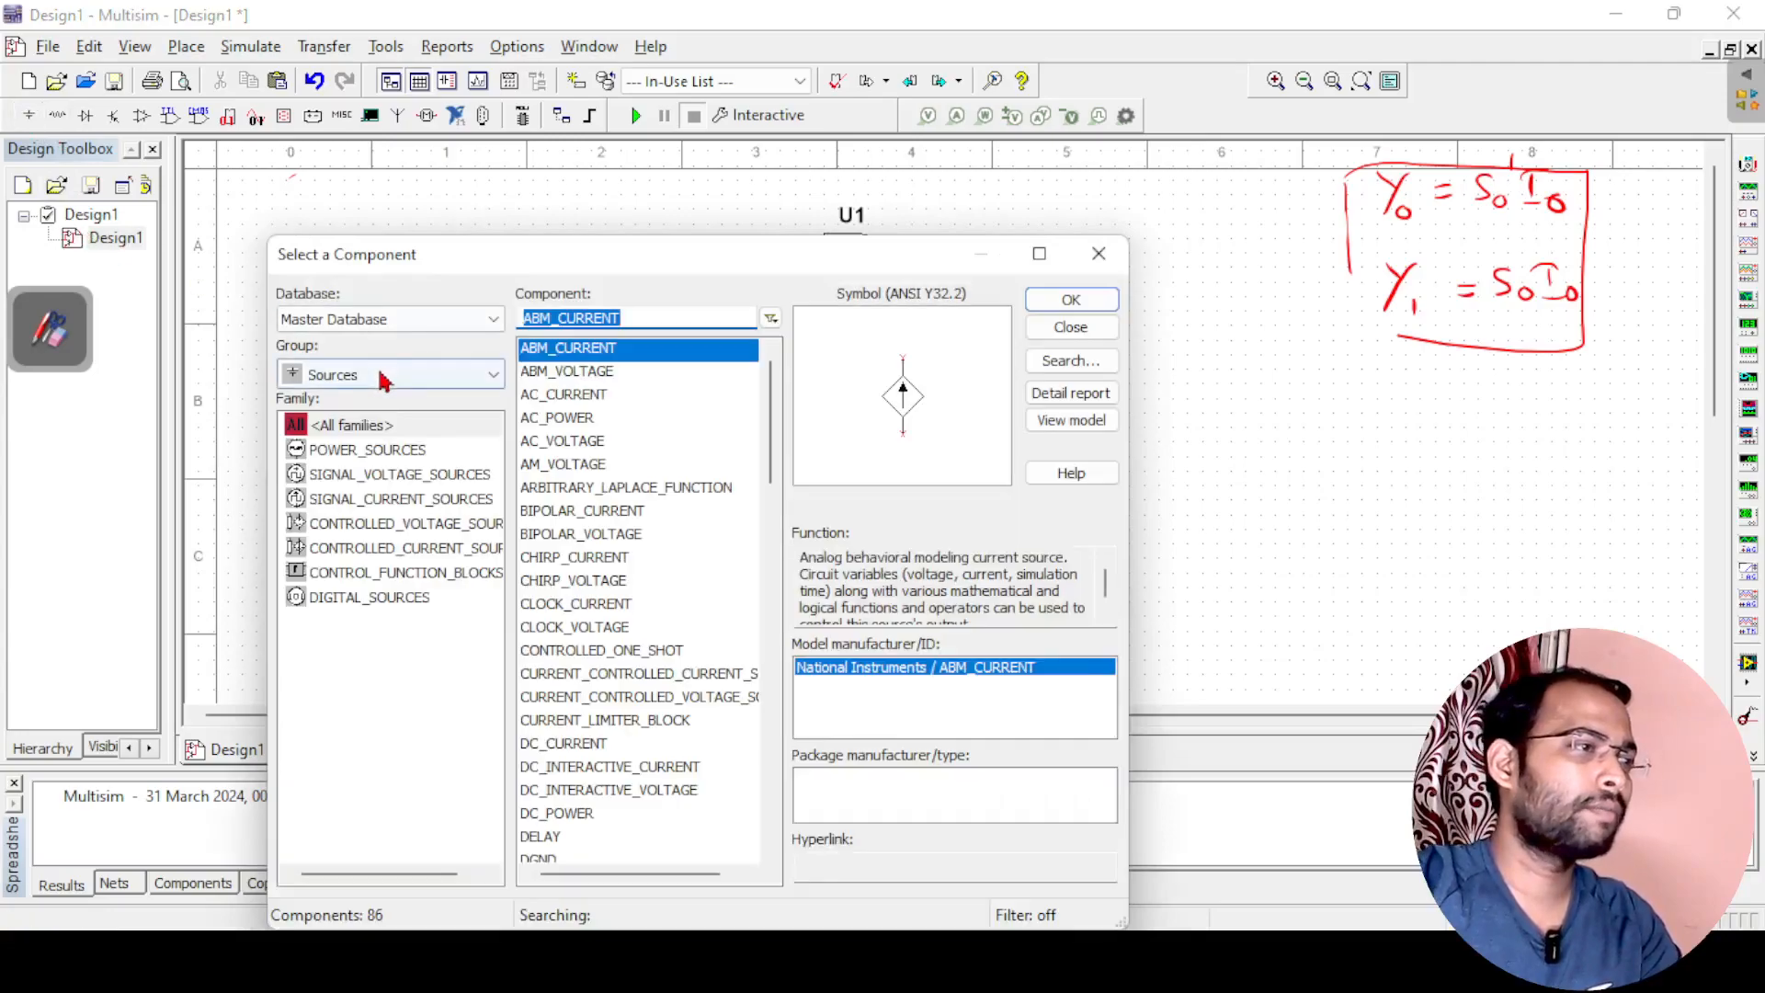
{"action": "left_click", "coordinate": [352, 402]}
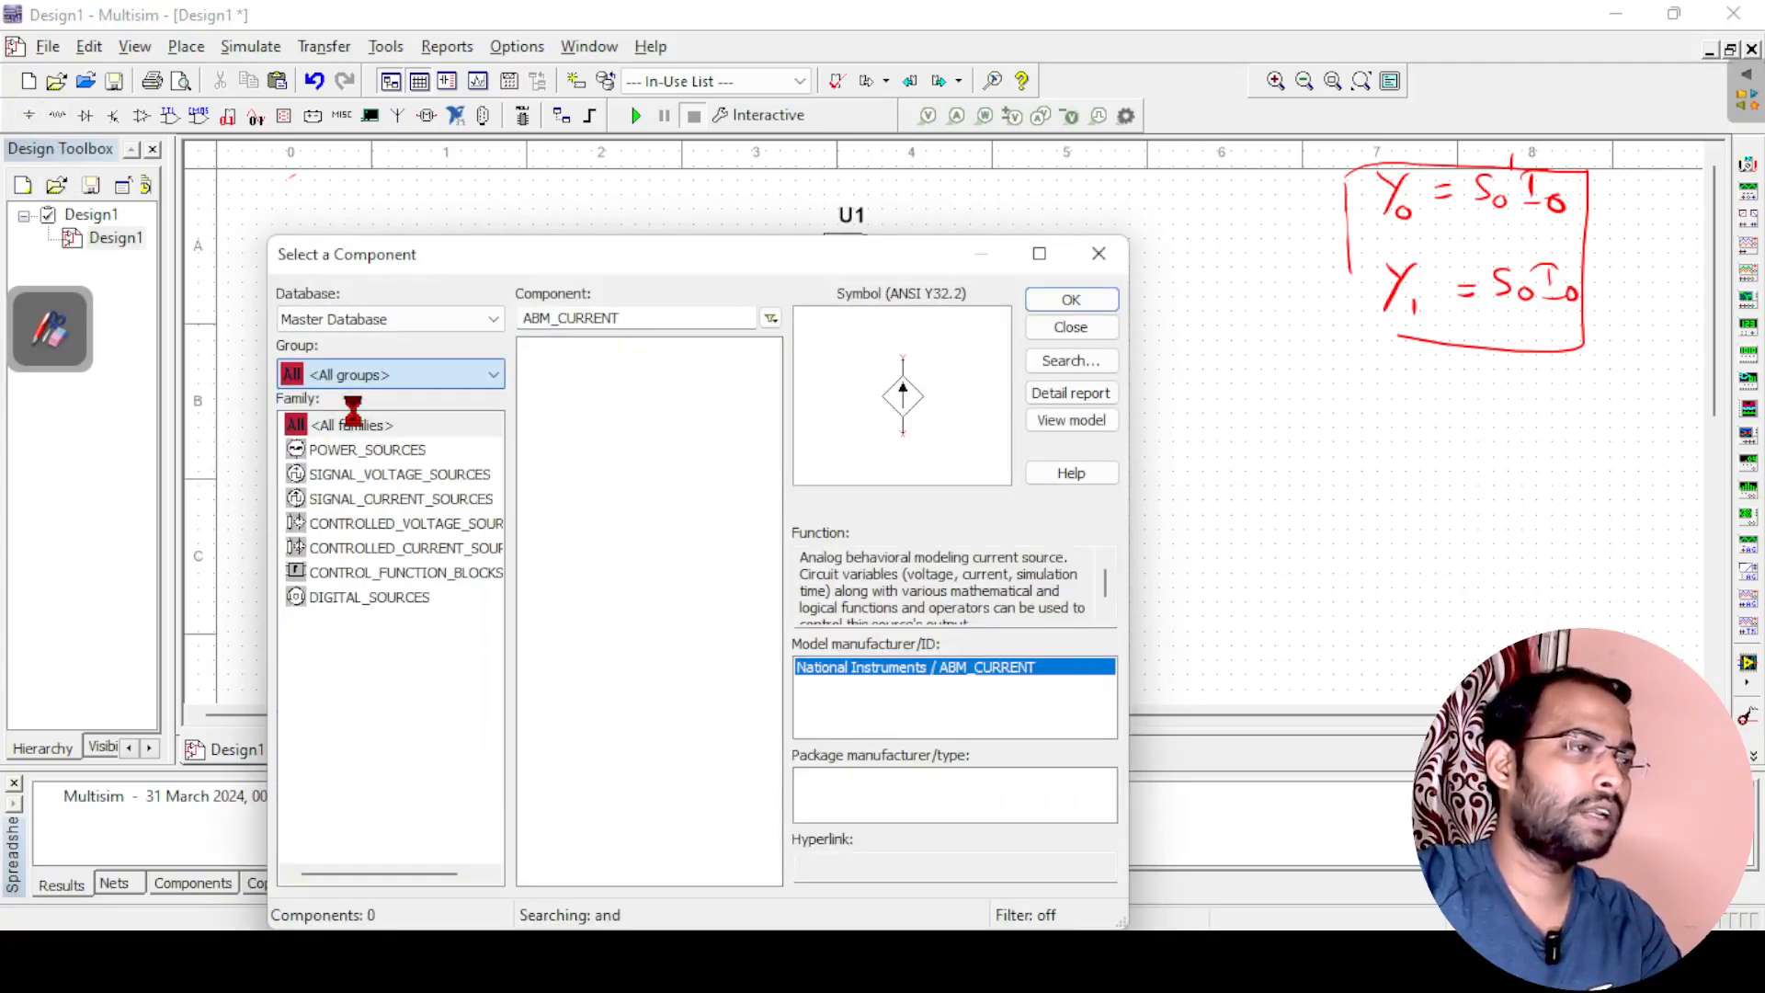
{"action": "left_click_drag", "start_coordinate": [590, 319], "coordinate": [467, 318]}
{"action": "type", "text": "n"}
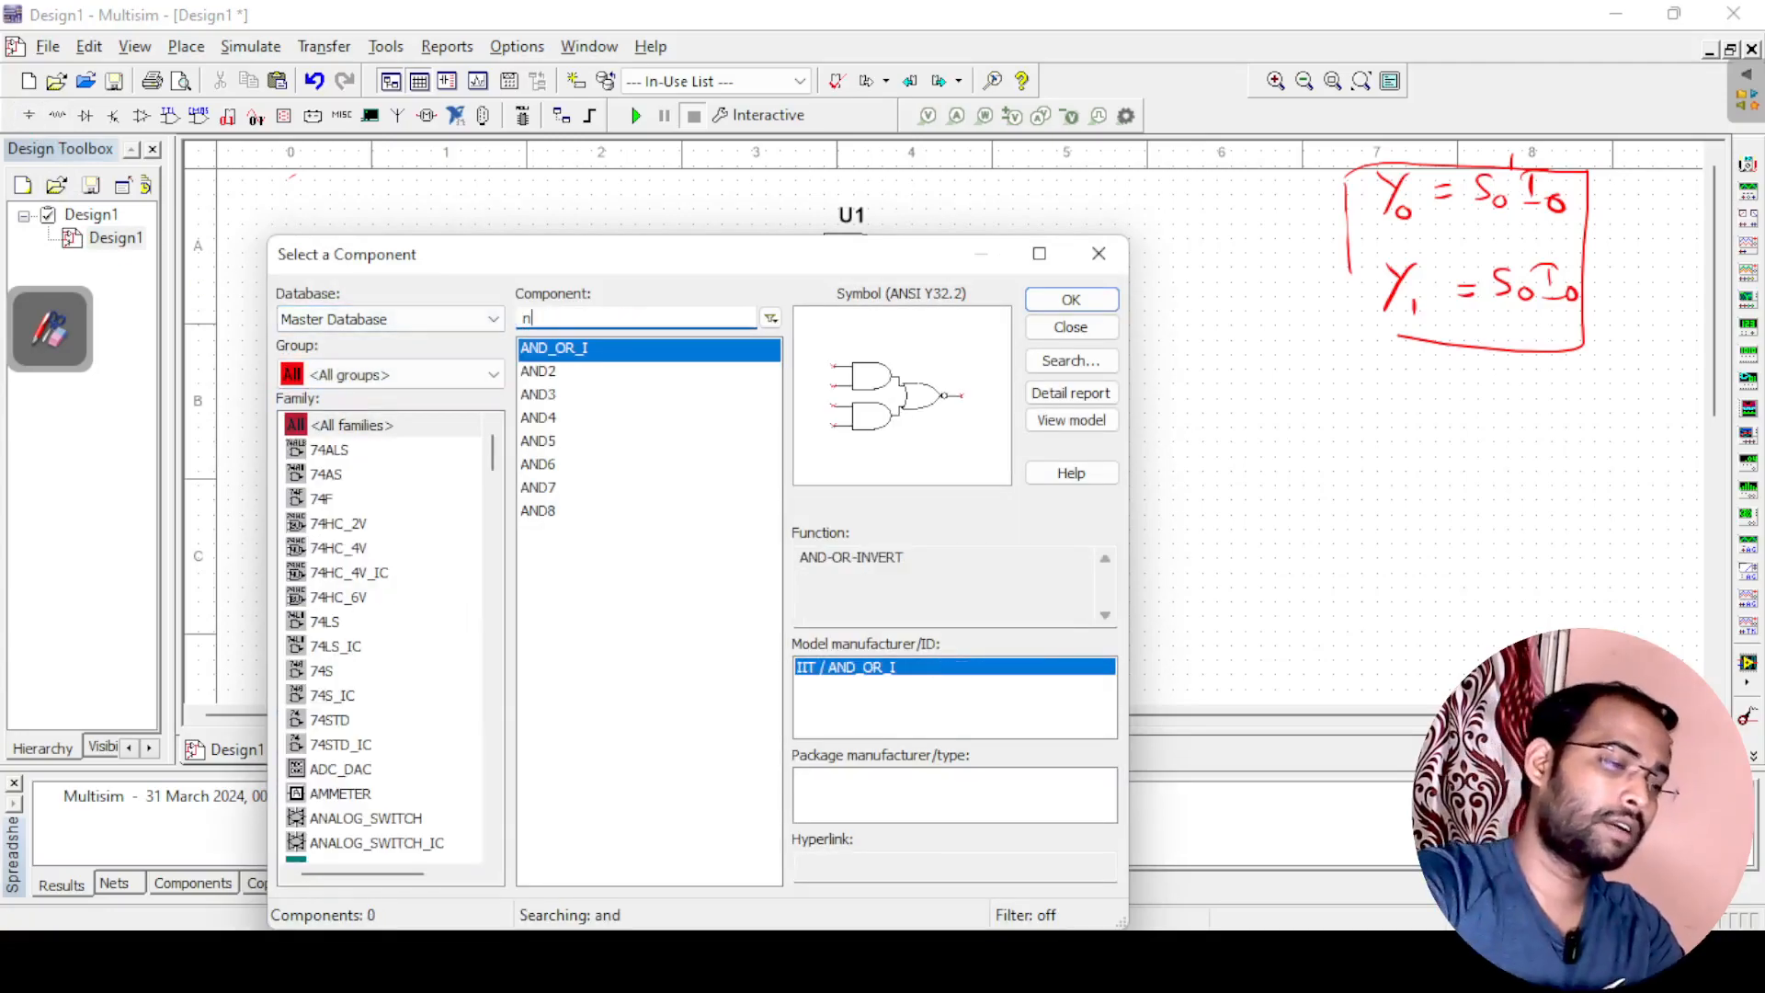
{"action": "type", "text": "ot"}
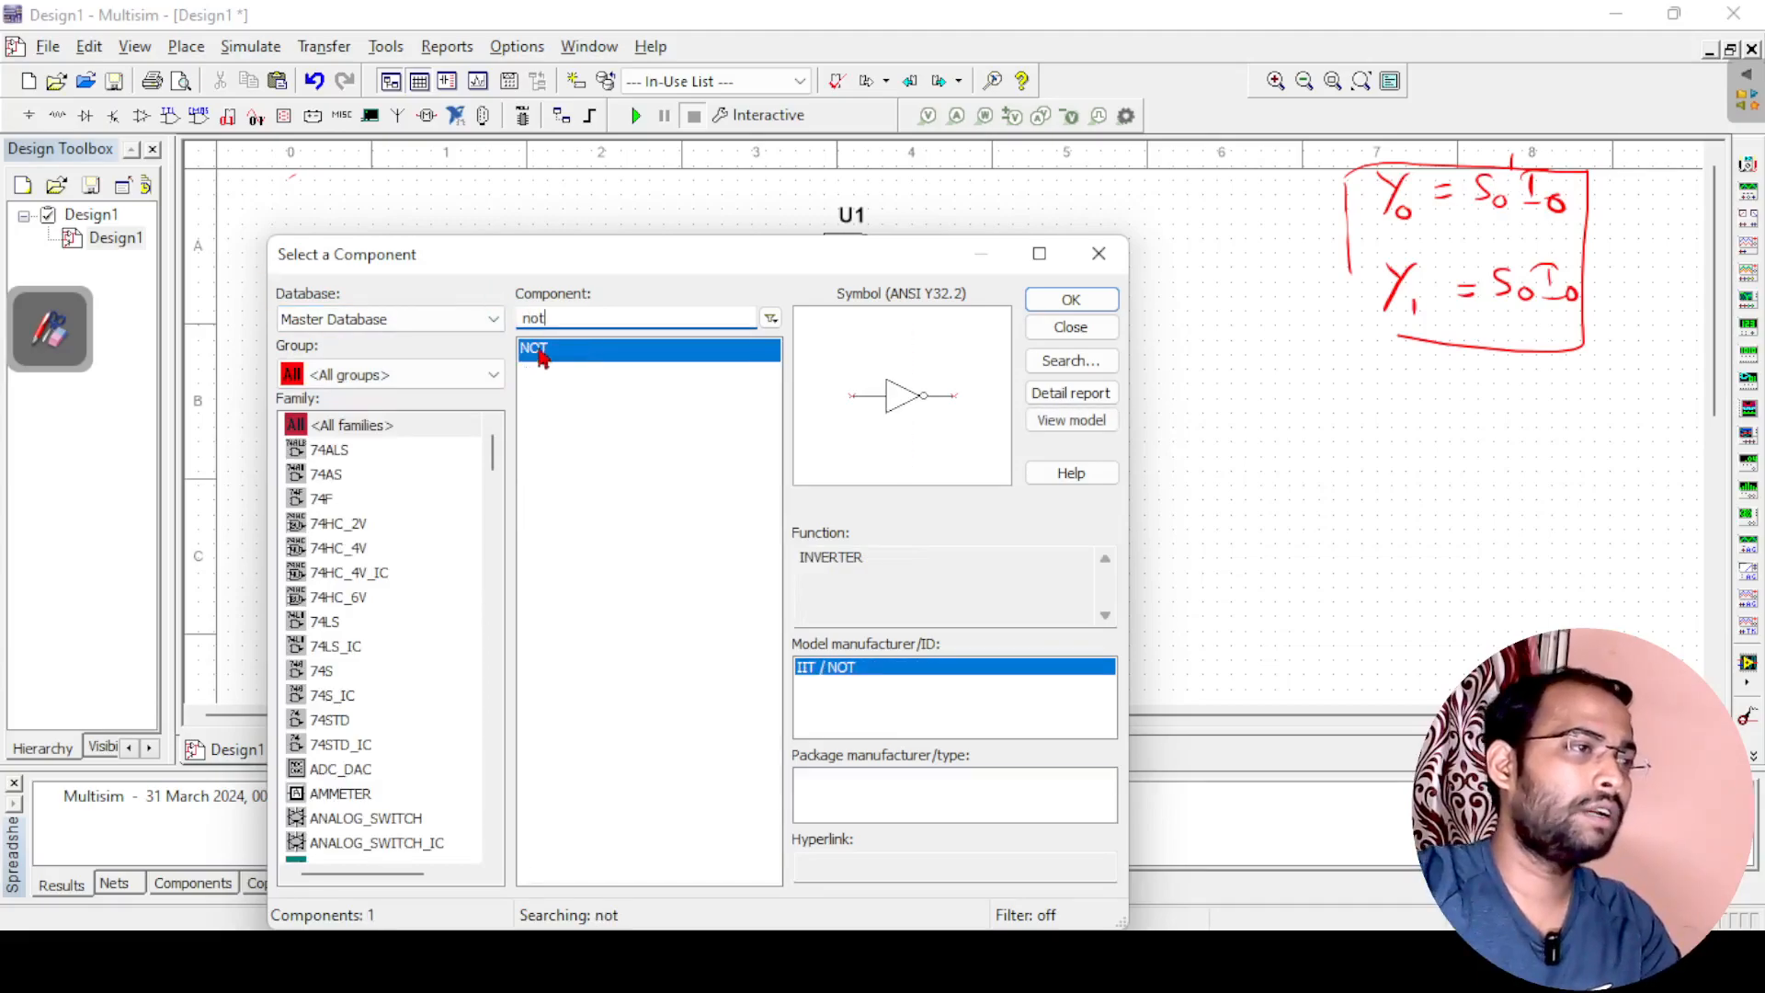
{"action": "left_click", "coordinate": [1042, 300]}
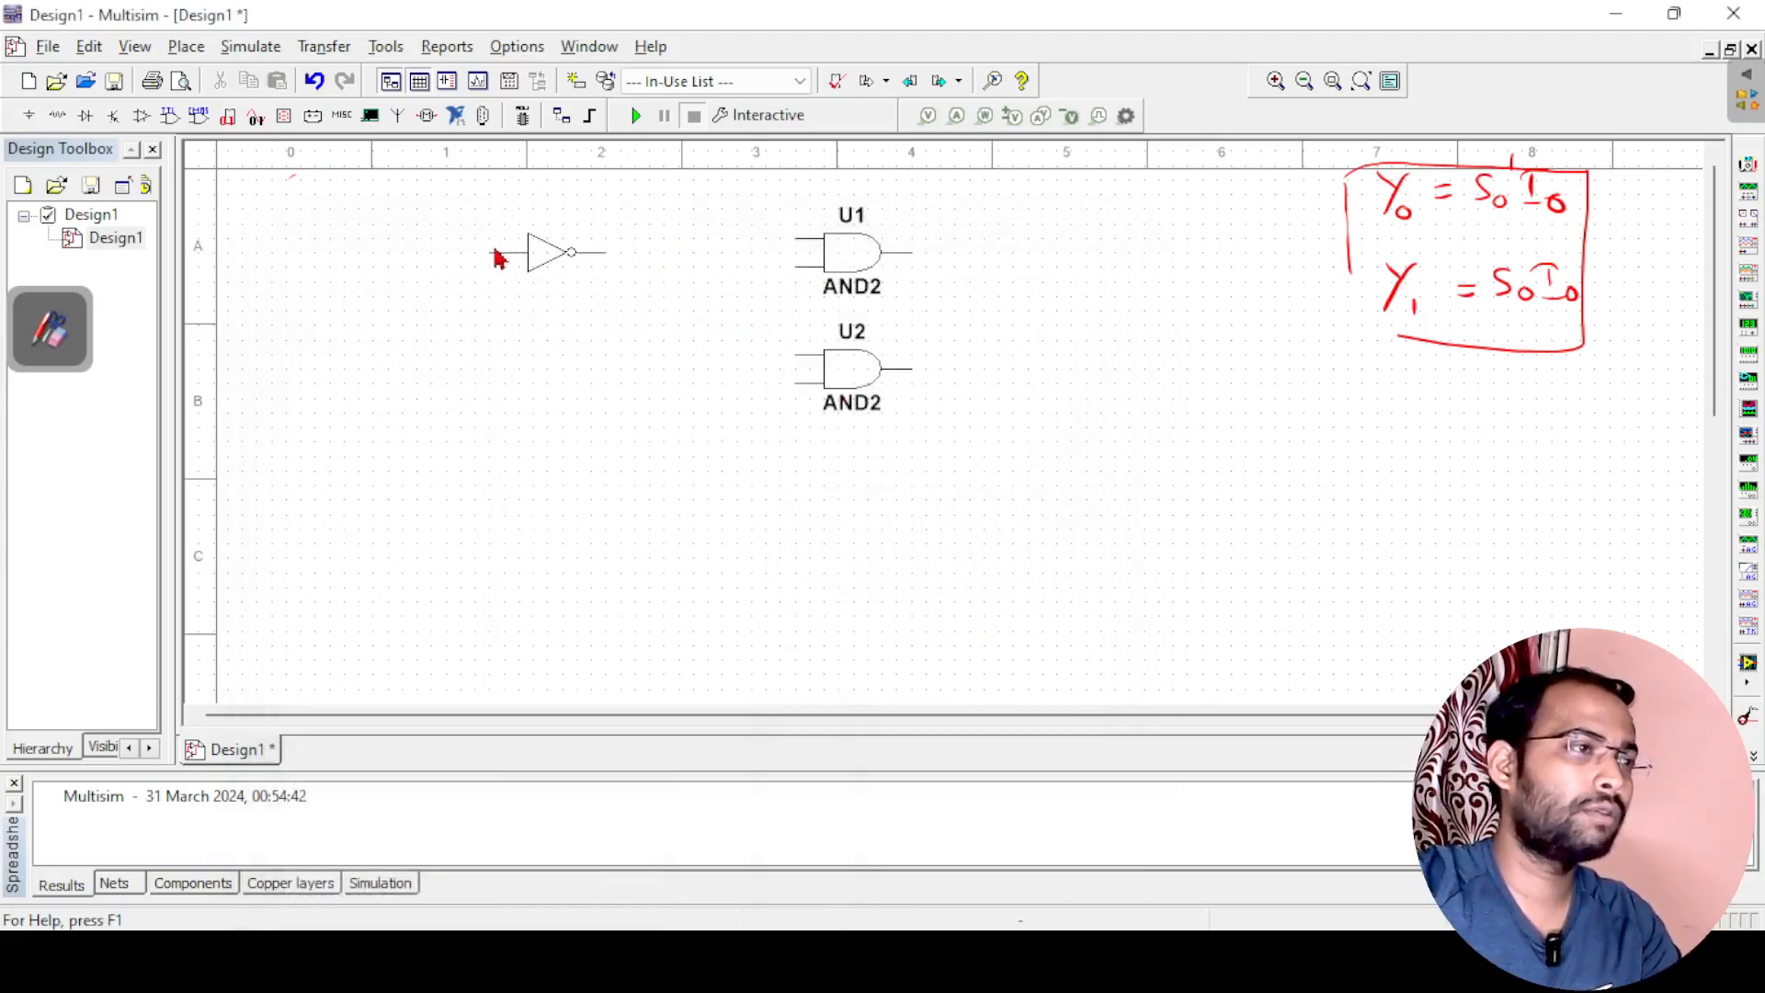
{"action": "left_click", "coordinate": [523, 256]}
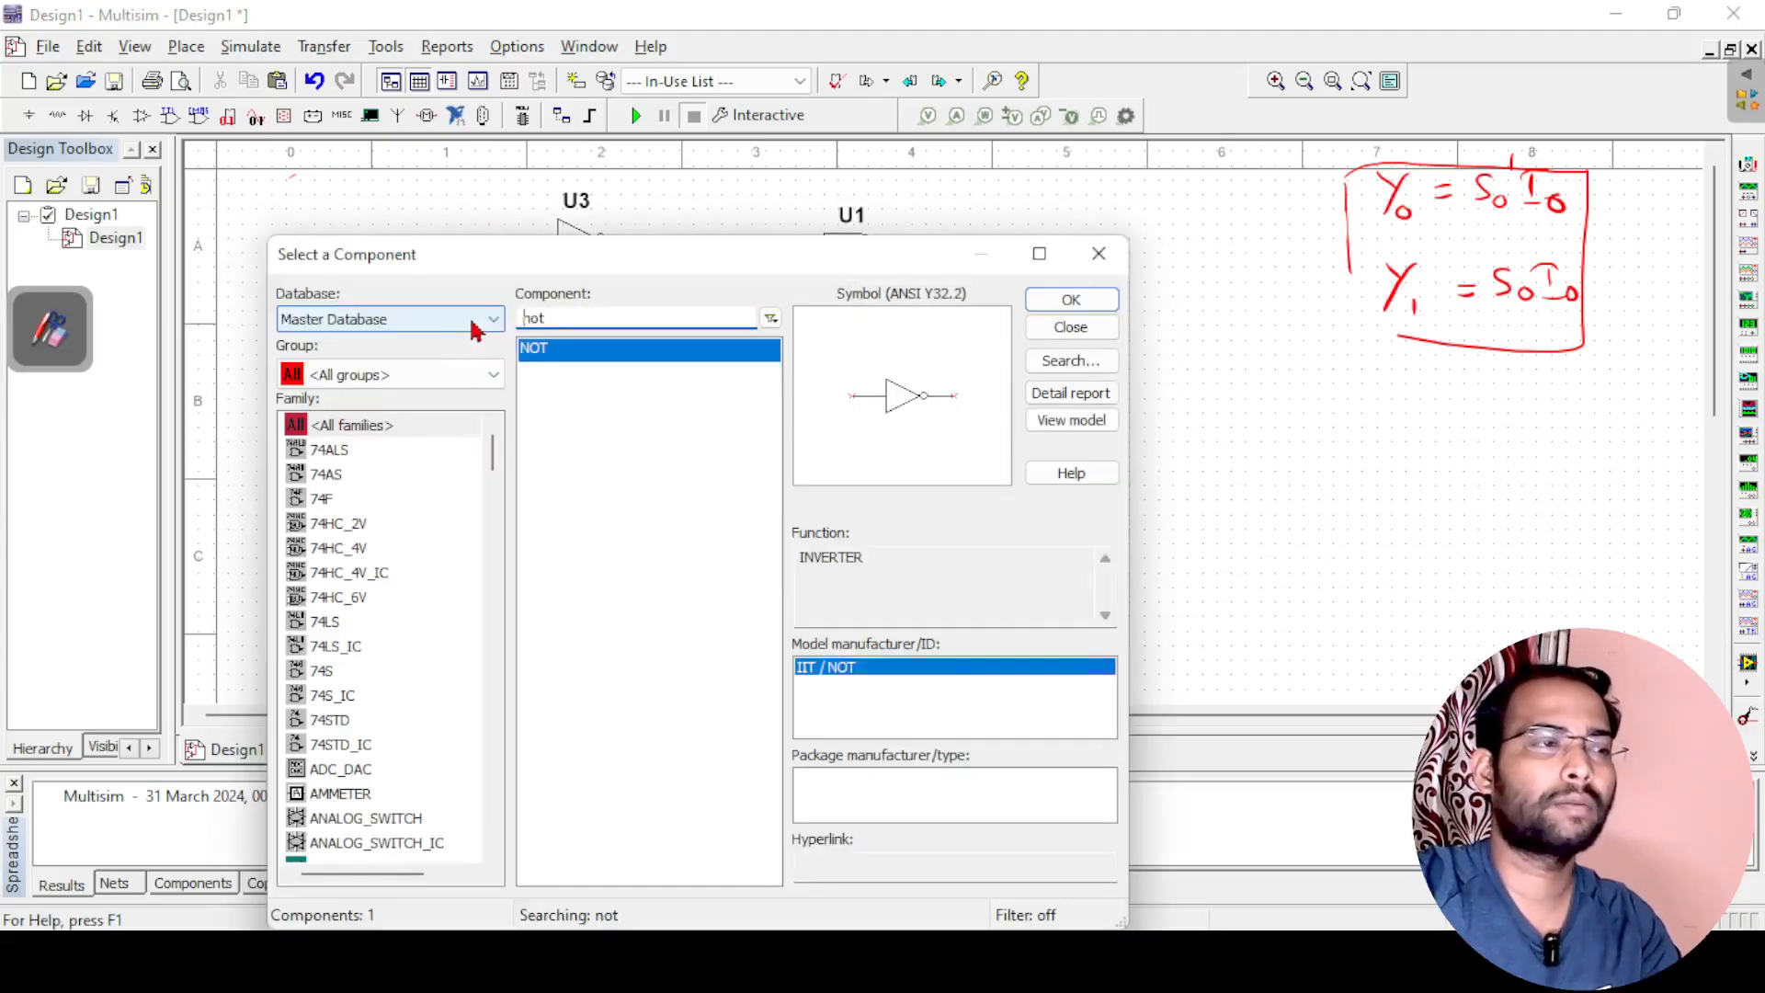
Place two INTERACTIVE_DIGITAL_CONSTANT sources on the input side, one level with the gates and one below
{"action": "left_click_drag", "start_coordinate": [603, 318], "coordinate": [454, 319]}
{"action": "type", "text": "int"}
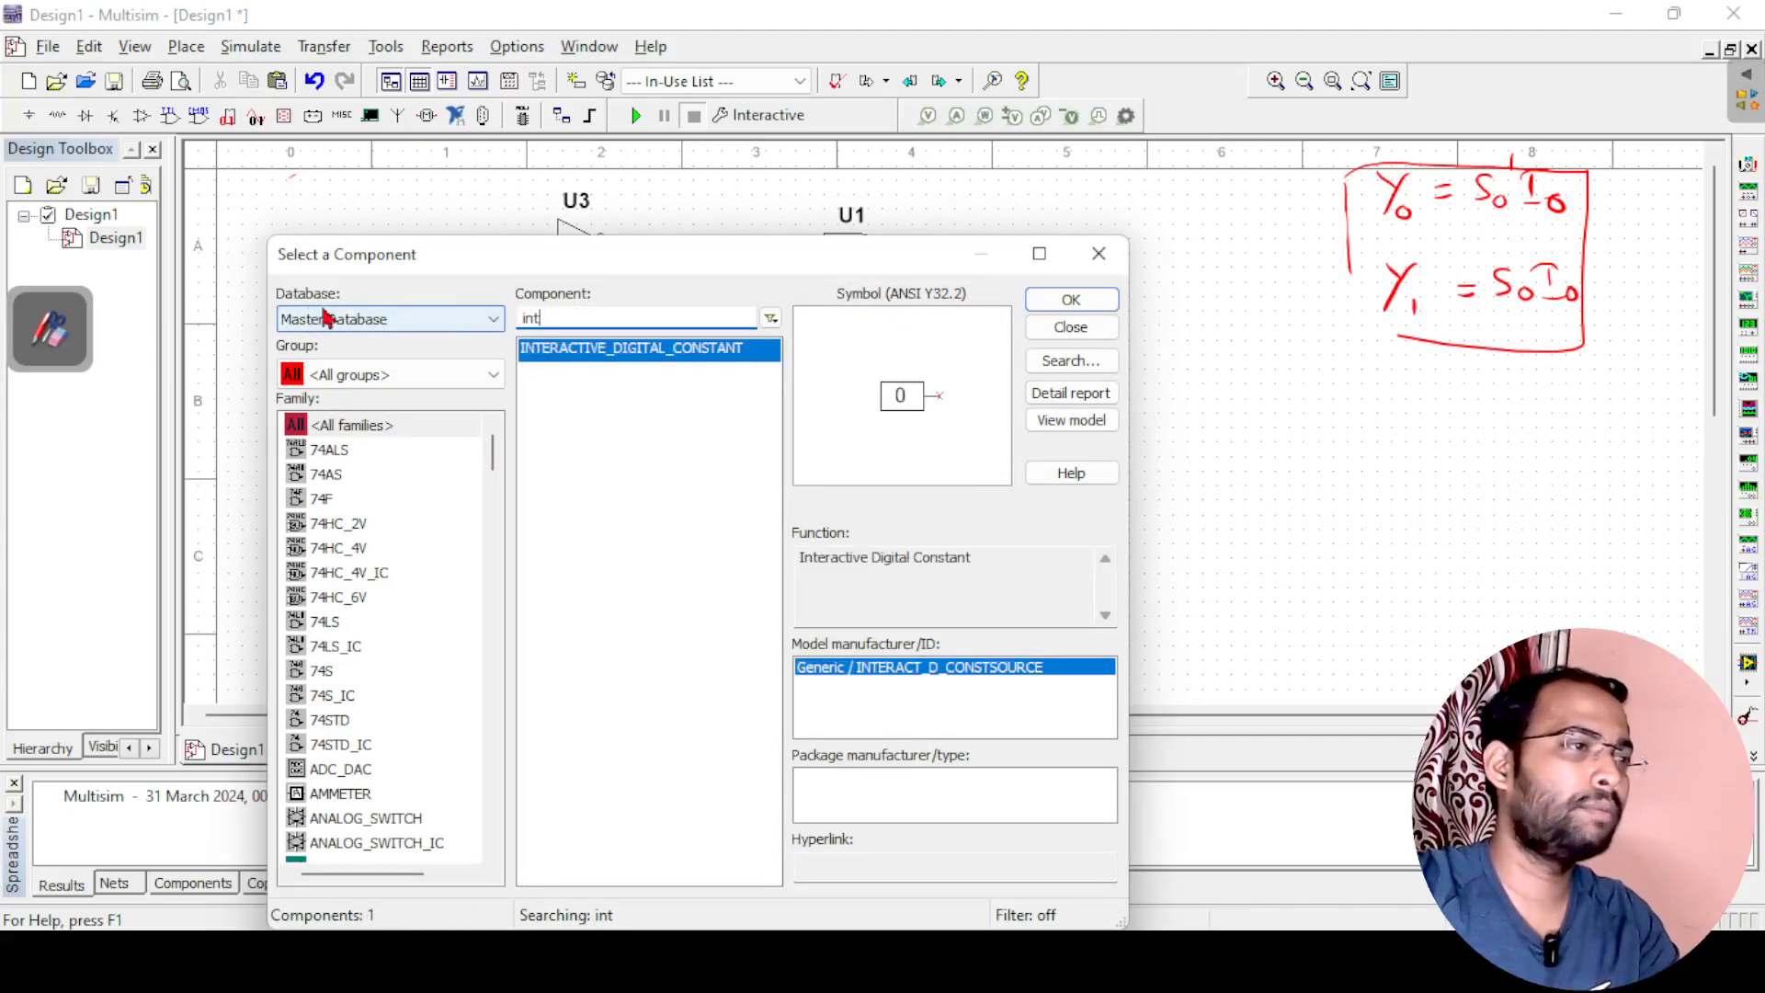
{"action": "left_click", "coordinate": [1066, 300]}
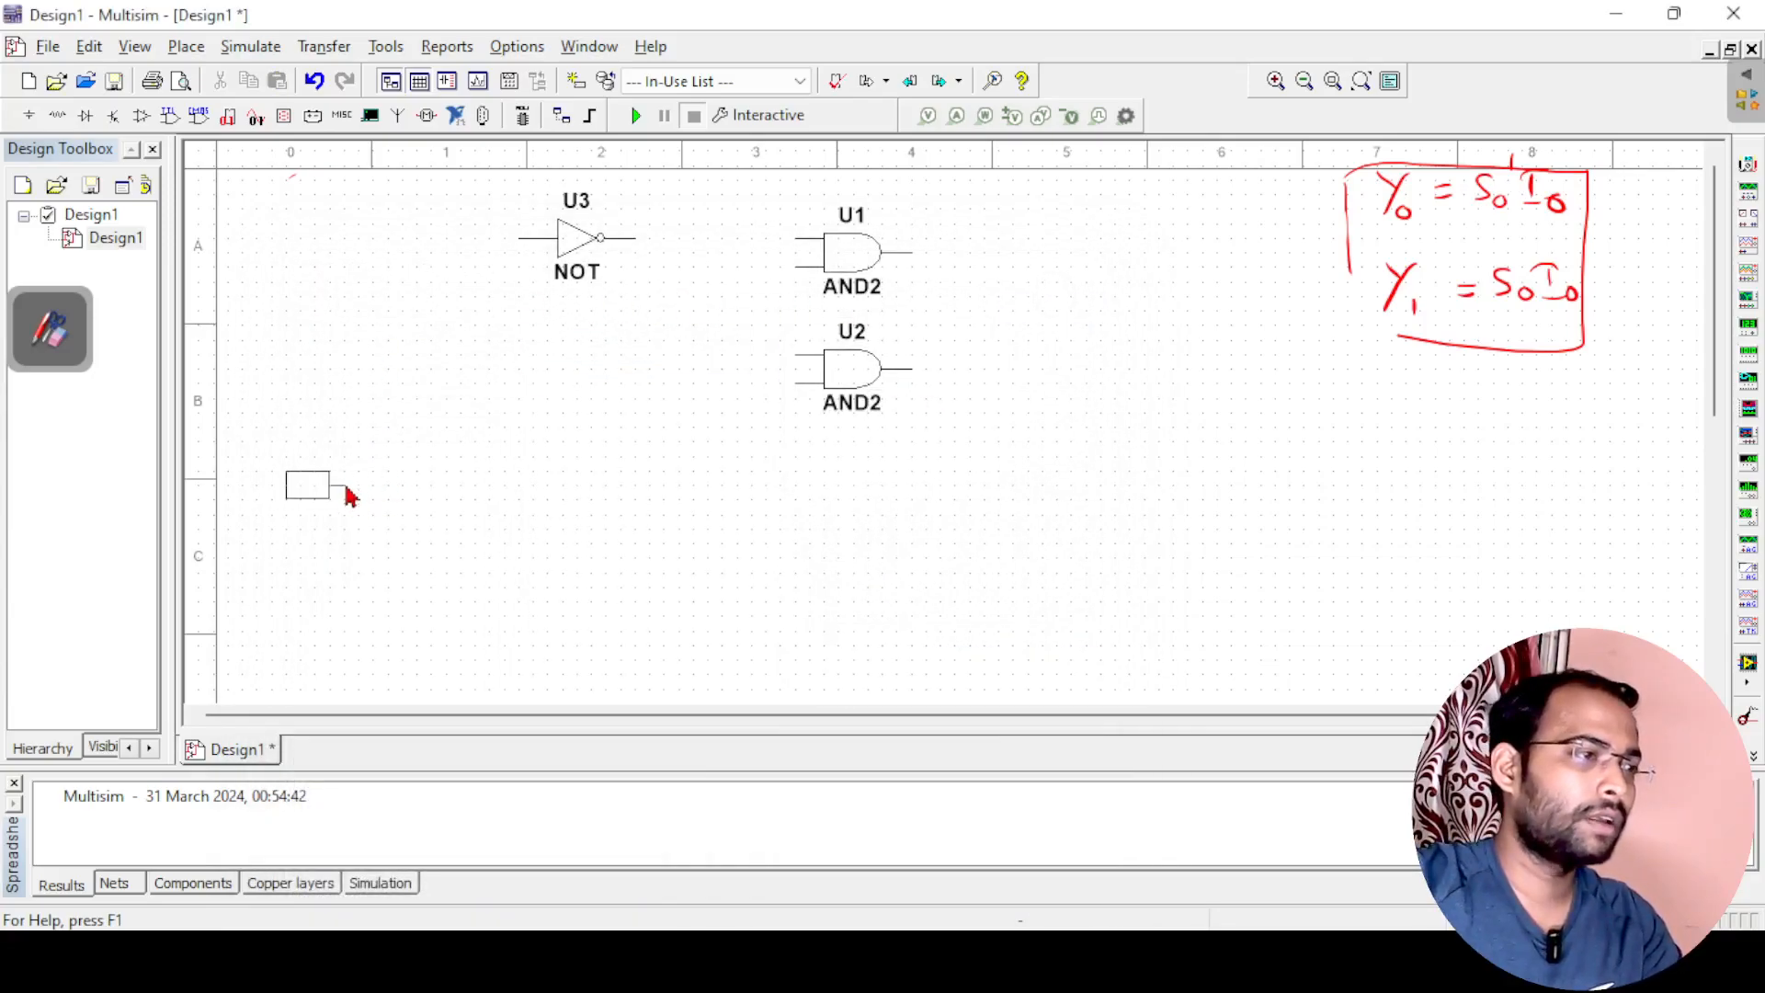
{"action": "left_click", "coordinate": [349, 520]}
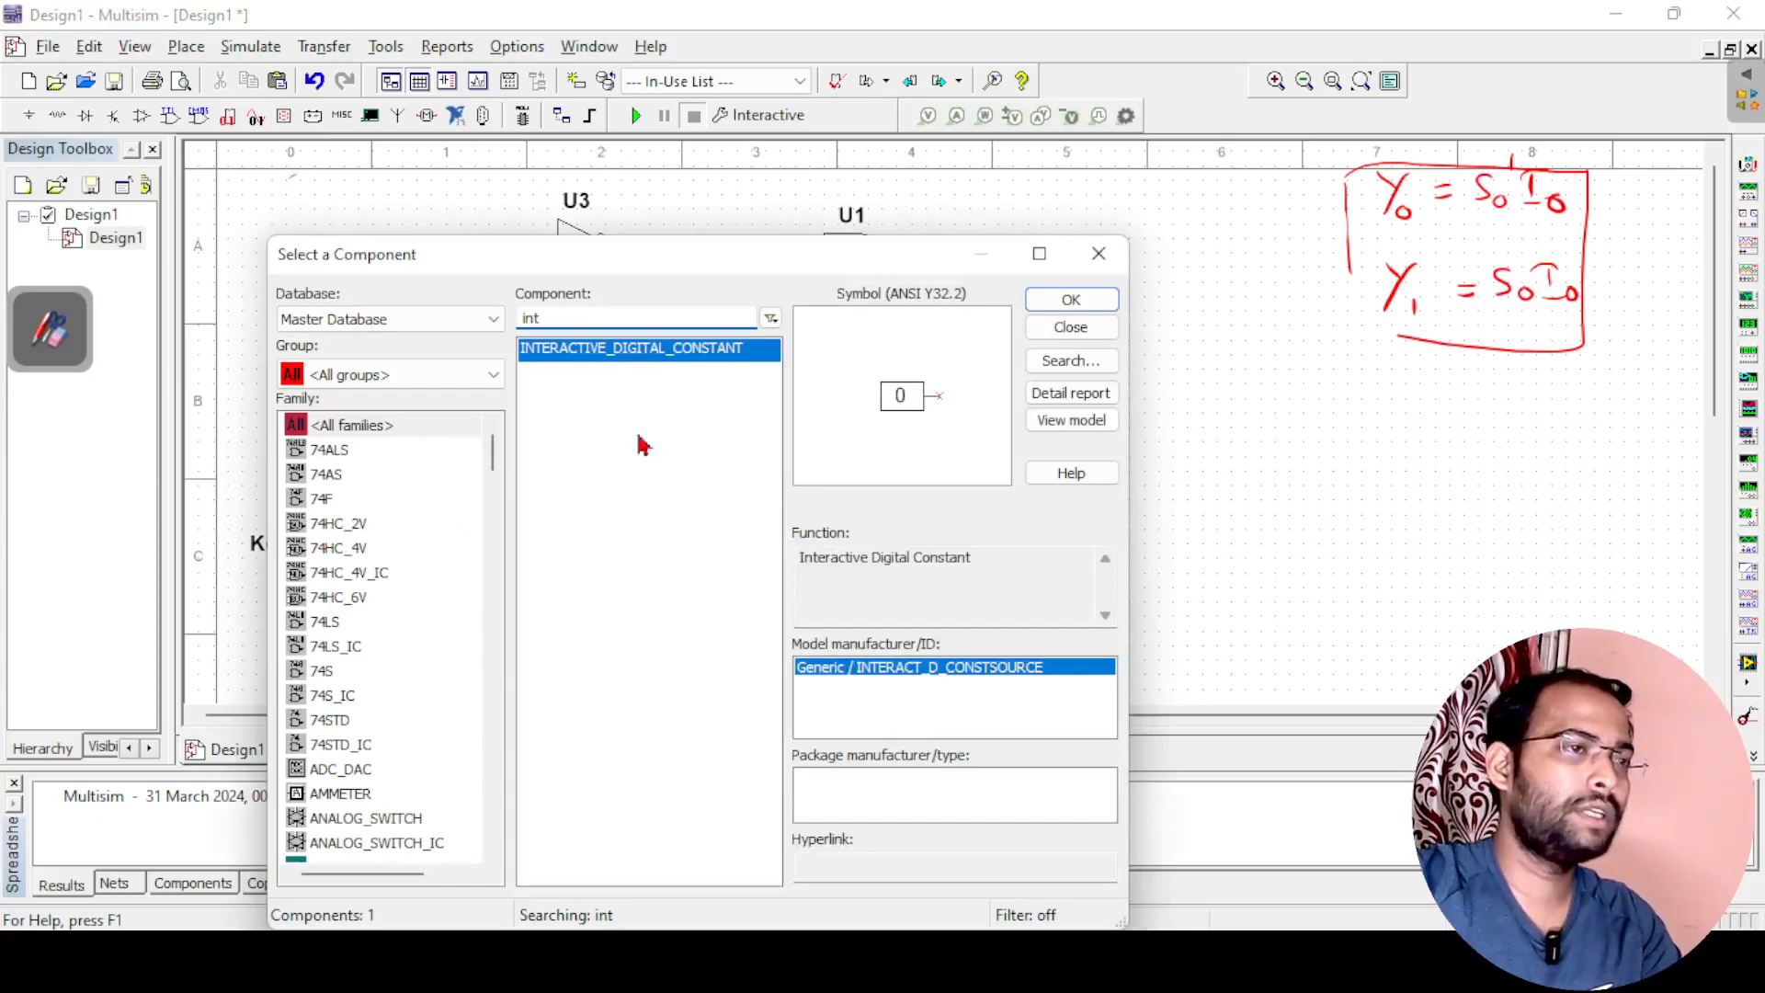
{"action": "left_click", "coordinate": [1066, 301]}
{"action": "left_click", "coordinate": [303, 331]}
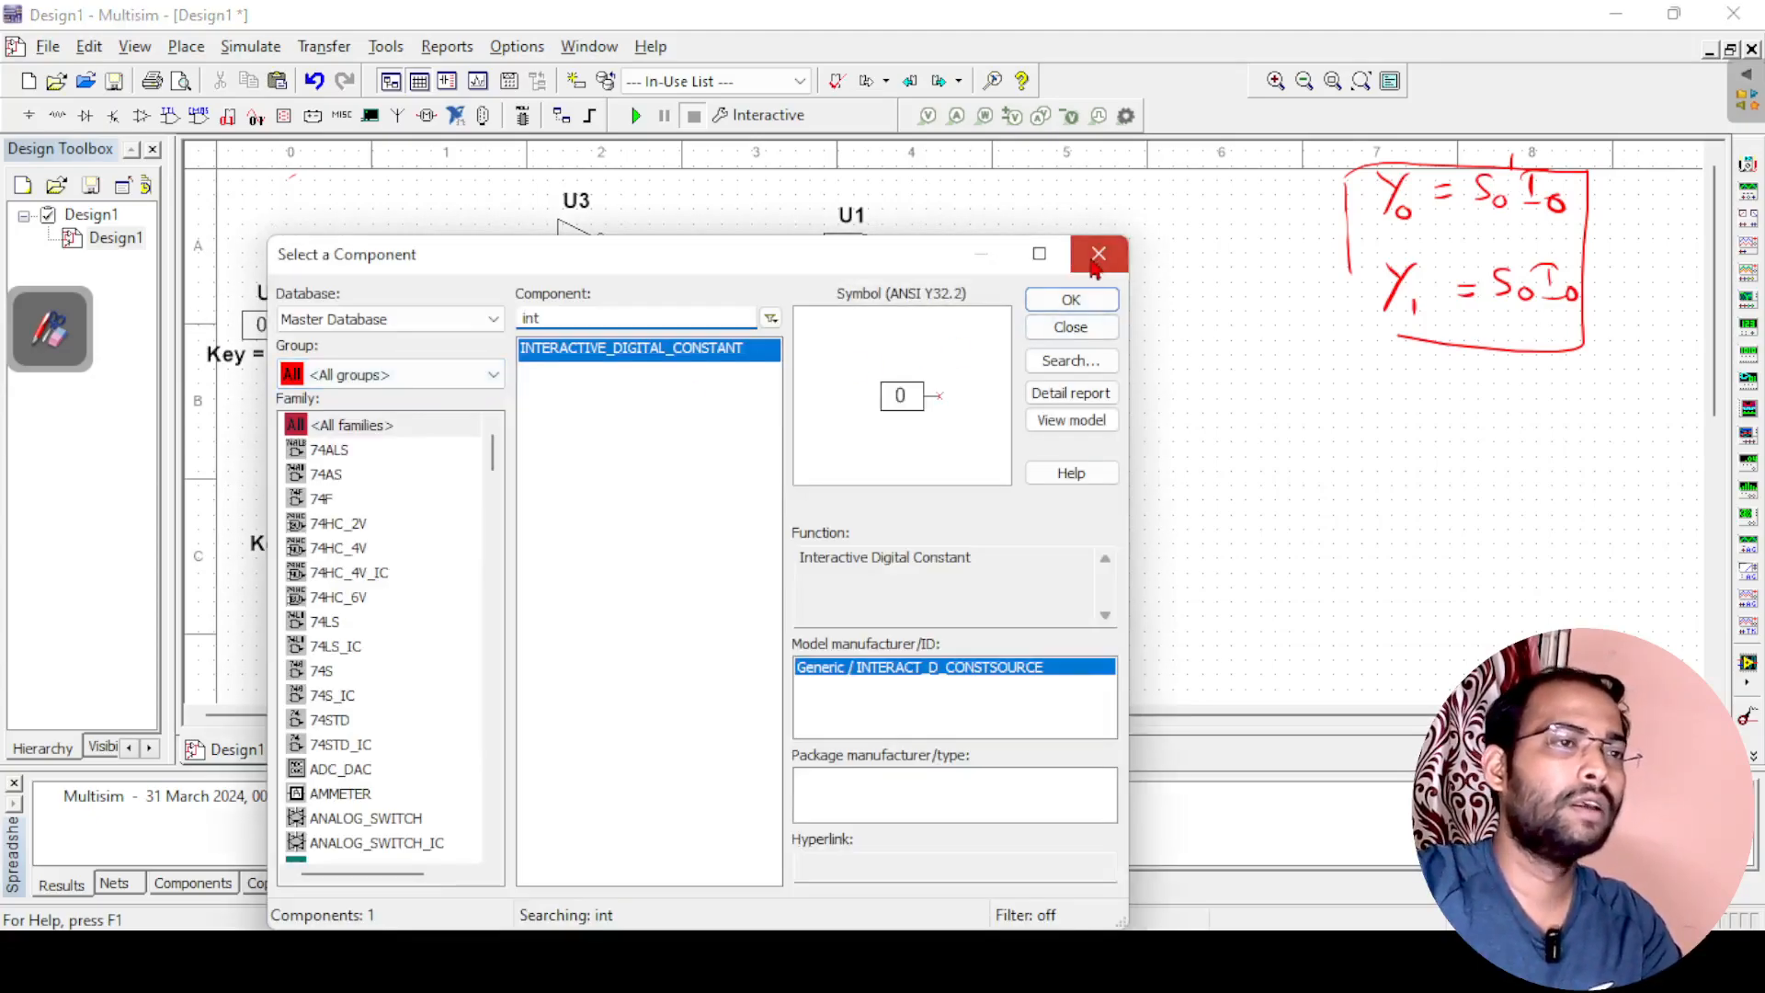
{"action": "left_click", "coordinate": [1100, 256]}
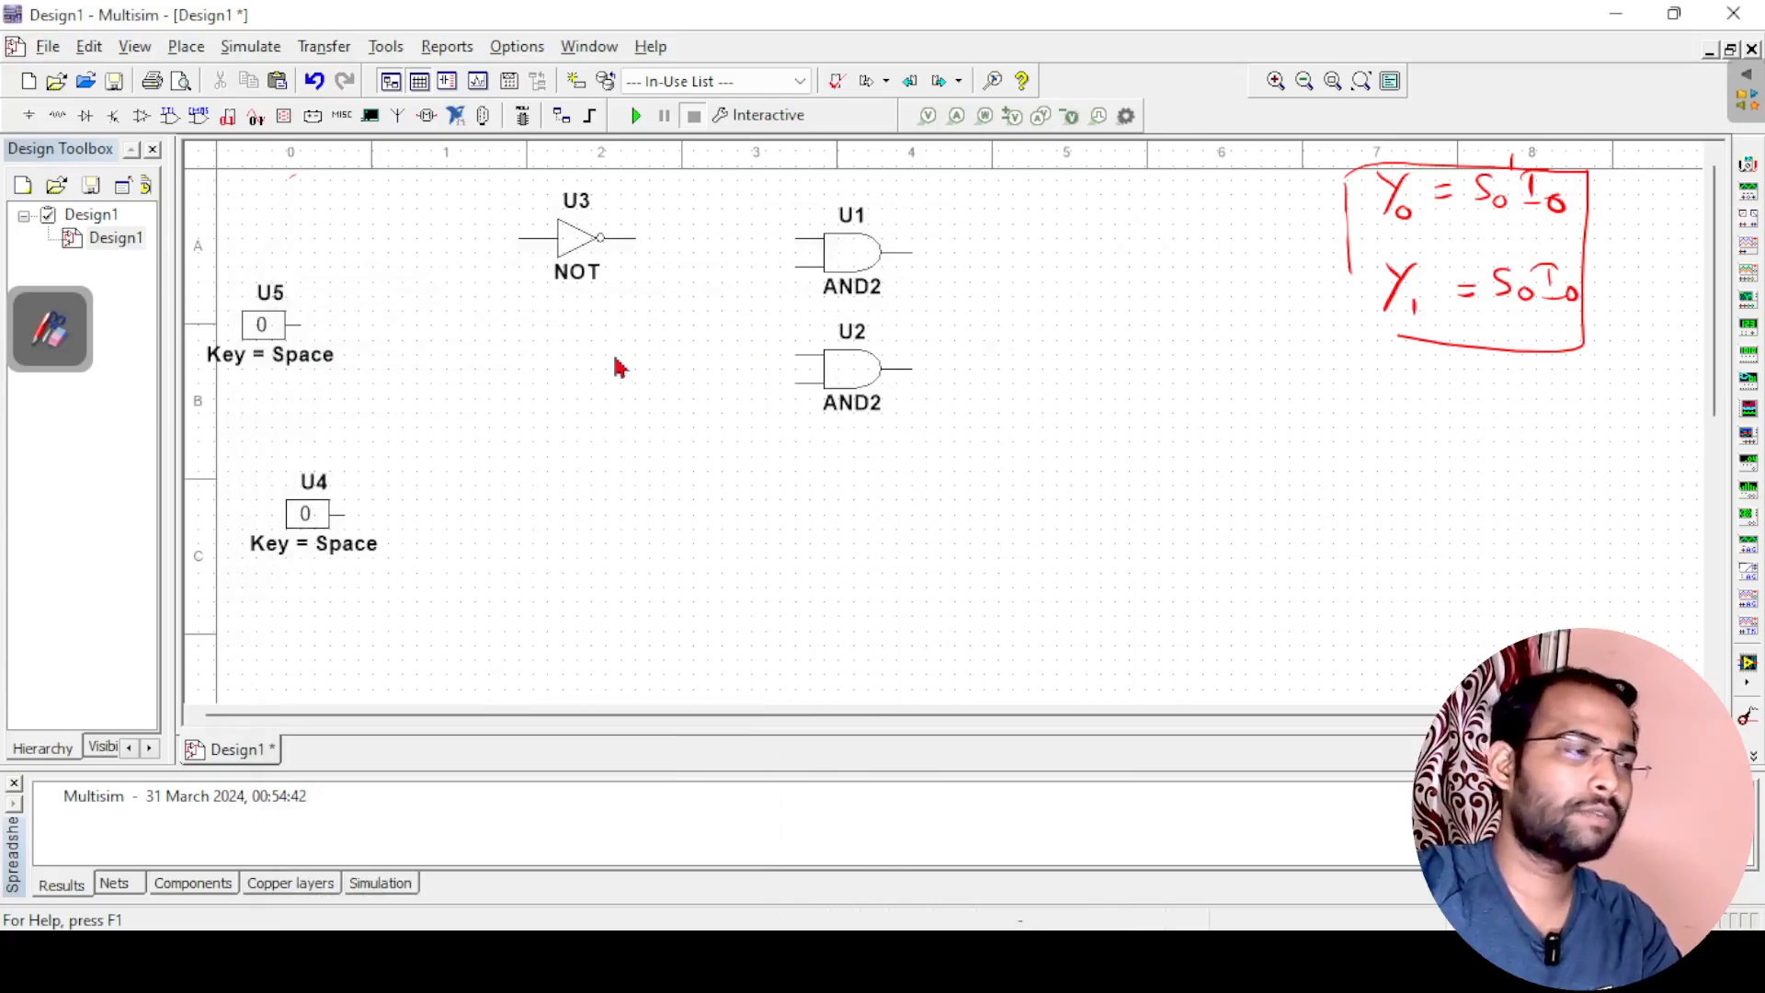
Set the reference designator of the upper digital constant to I0
{"action": "left_click", "coordinate": [271, 290]}
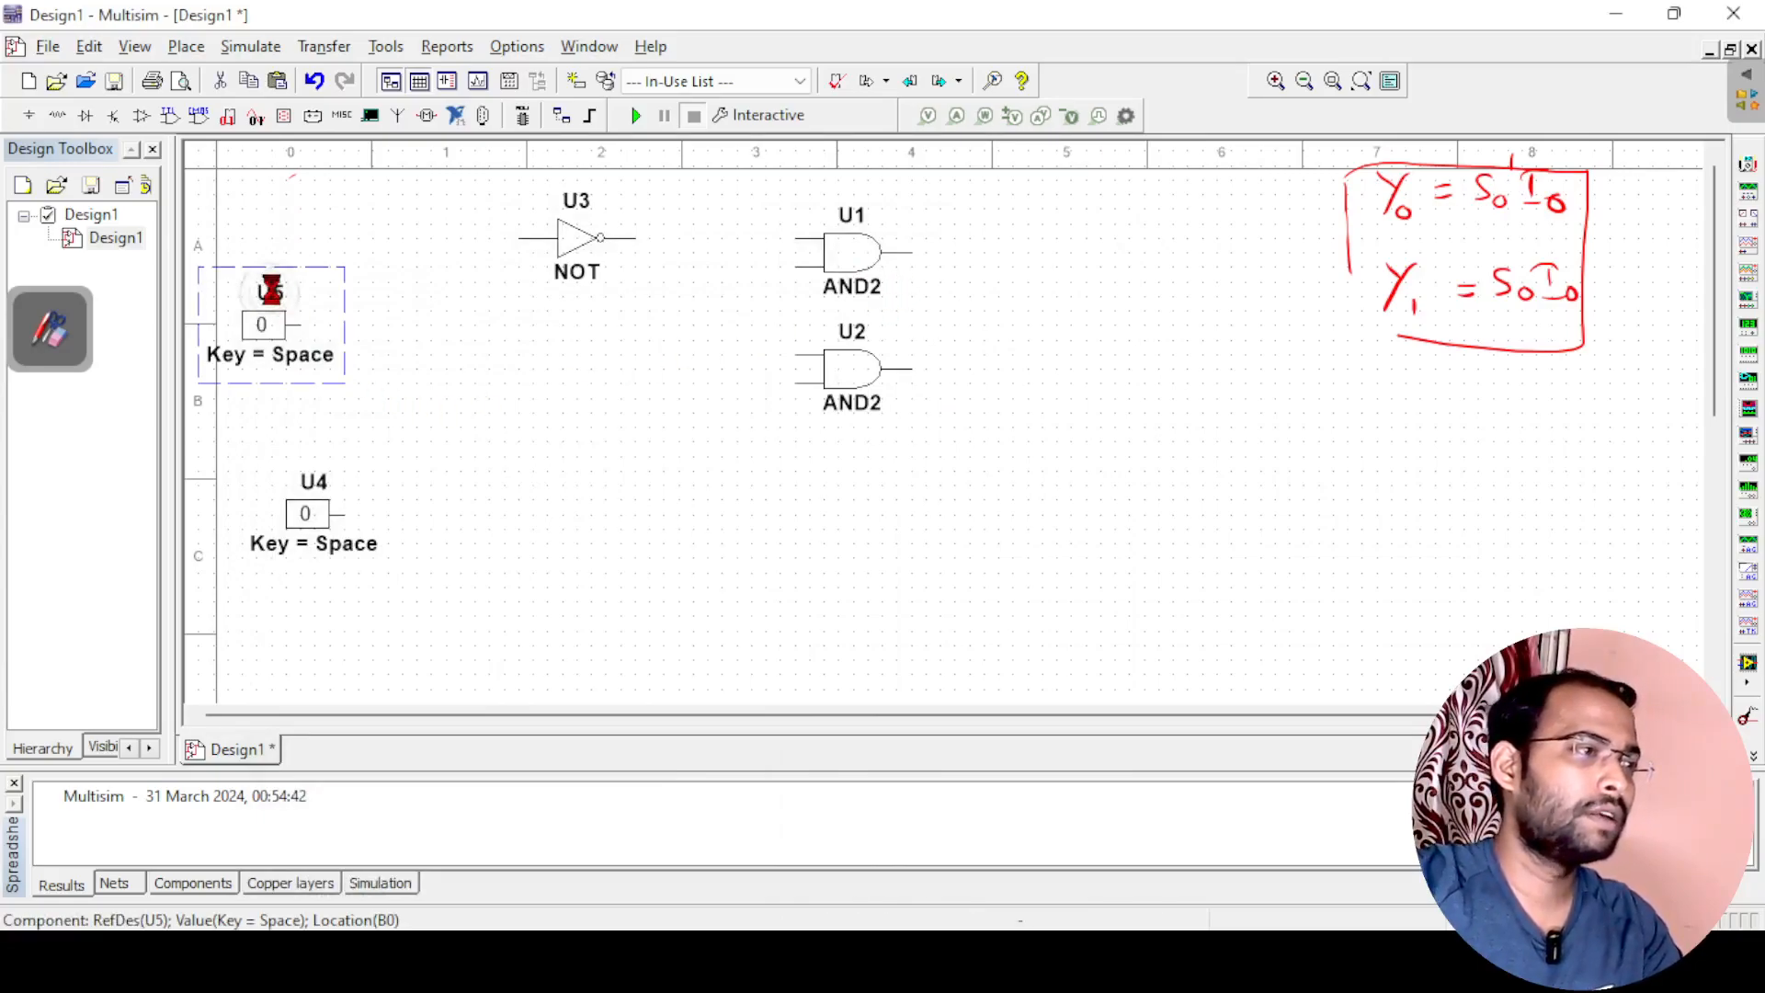
{"action": "double_click", "coordinate": [271, 289]}
{"action": "left_click", "coordinate": [698, 216]}
{"action": "double_click", "coordinate": [735, 282]}
{"action": "type", "text": "i0"}
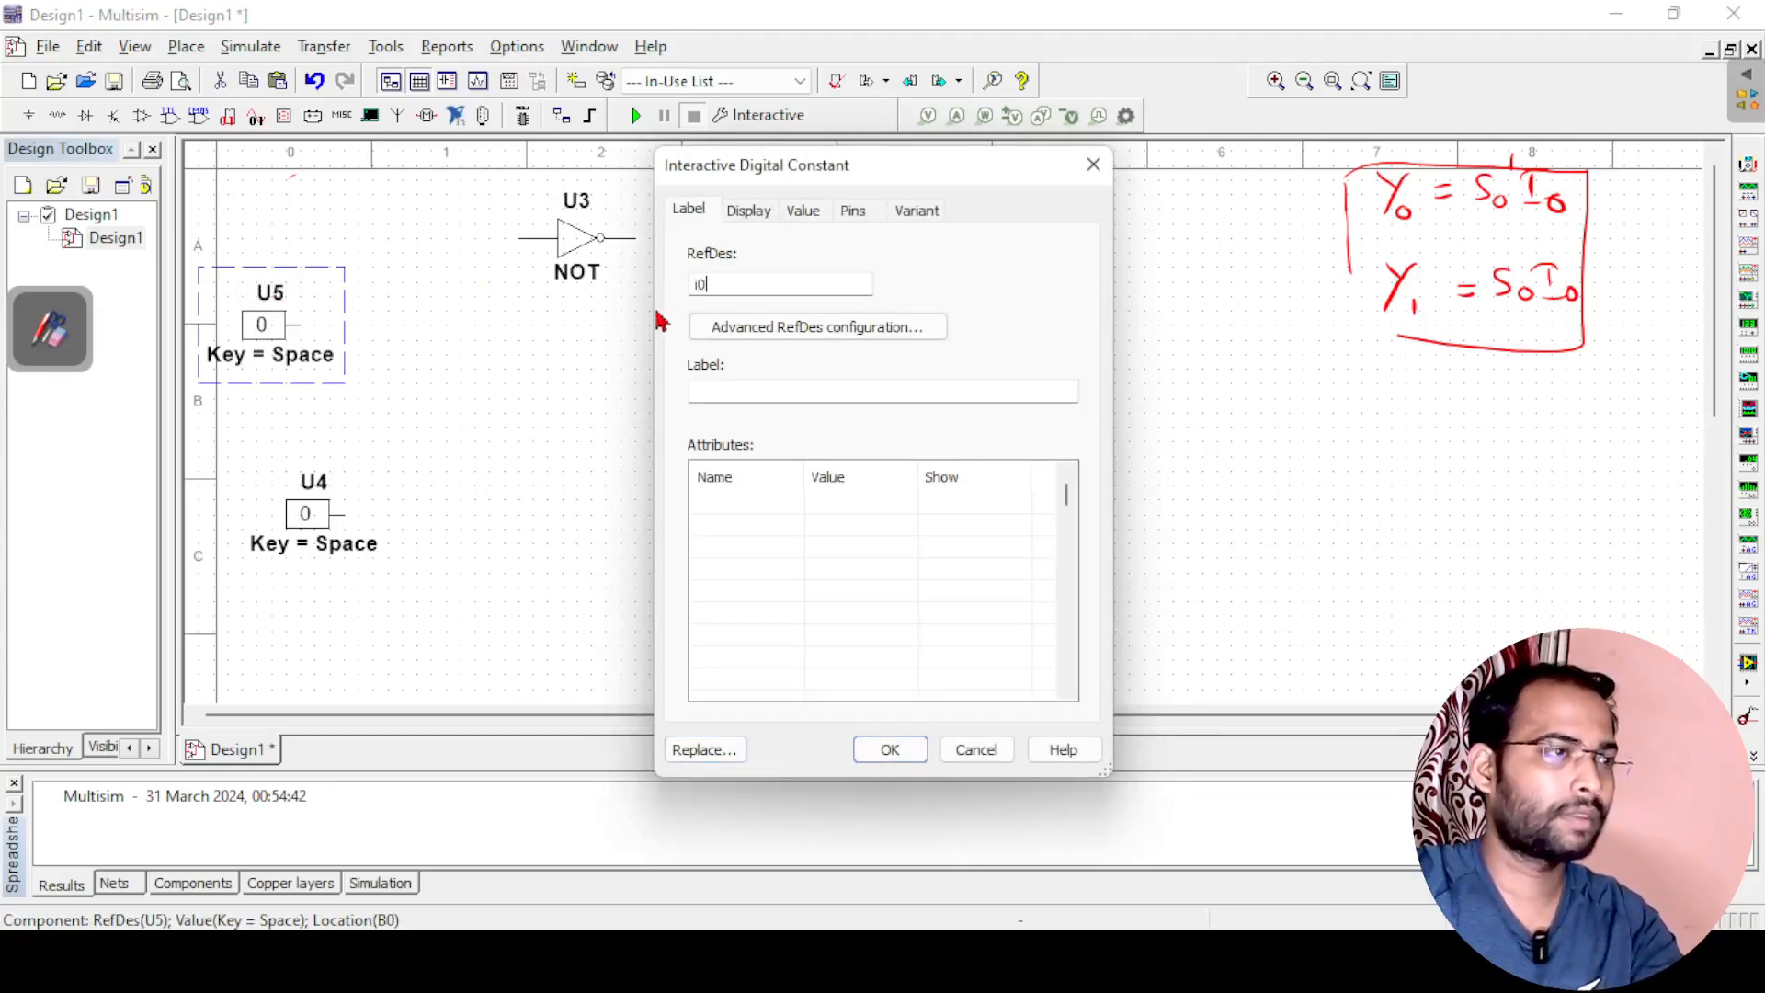
{"action": "key", "text": "BackSpace"}
{"action": "key", "text": "BackSpace"}
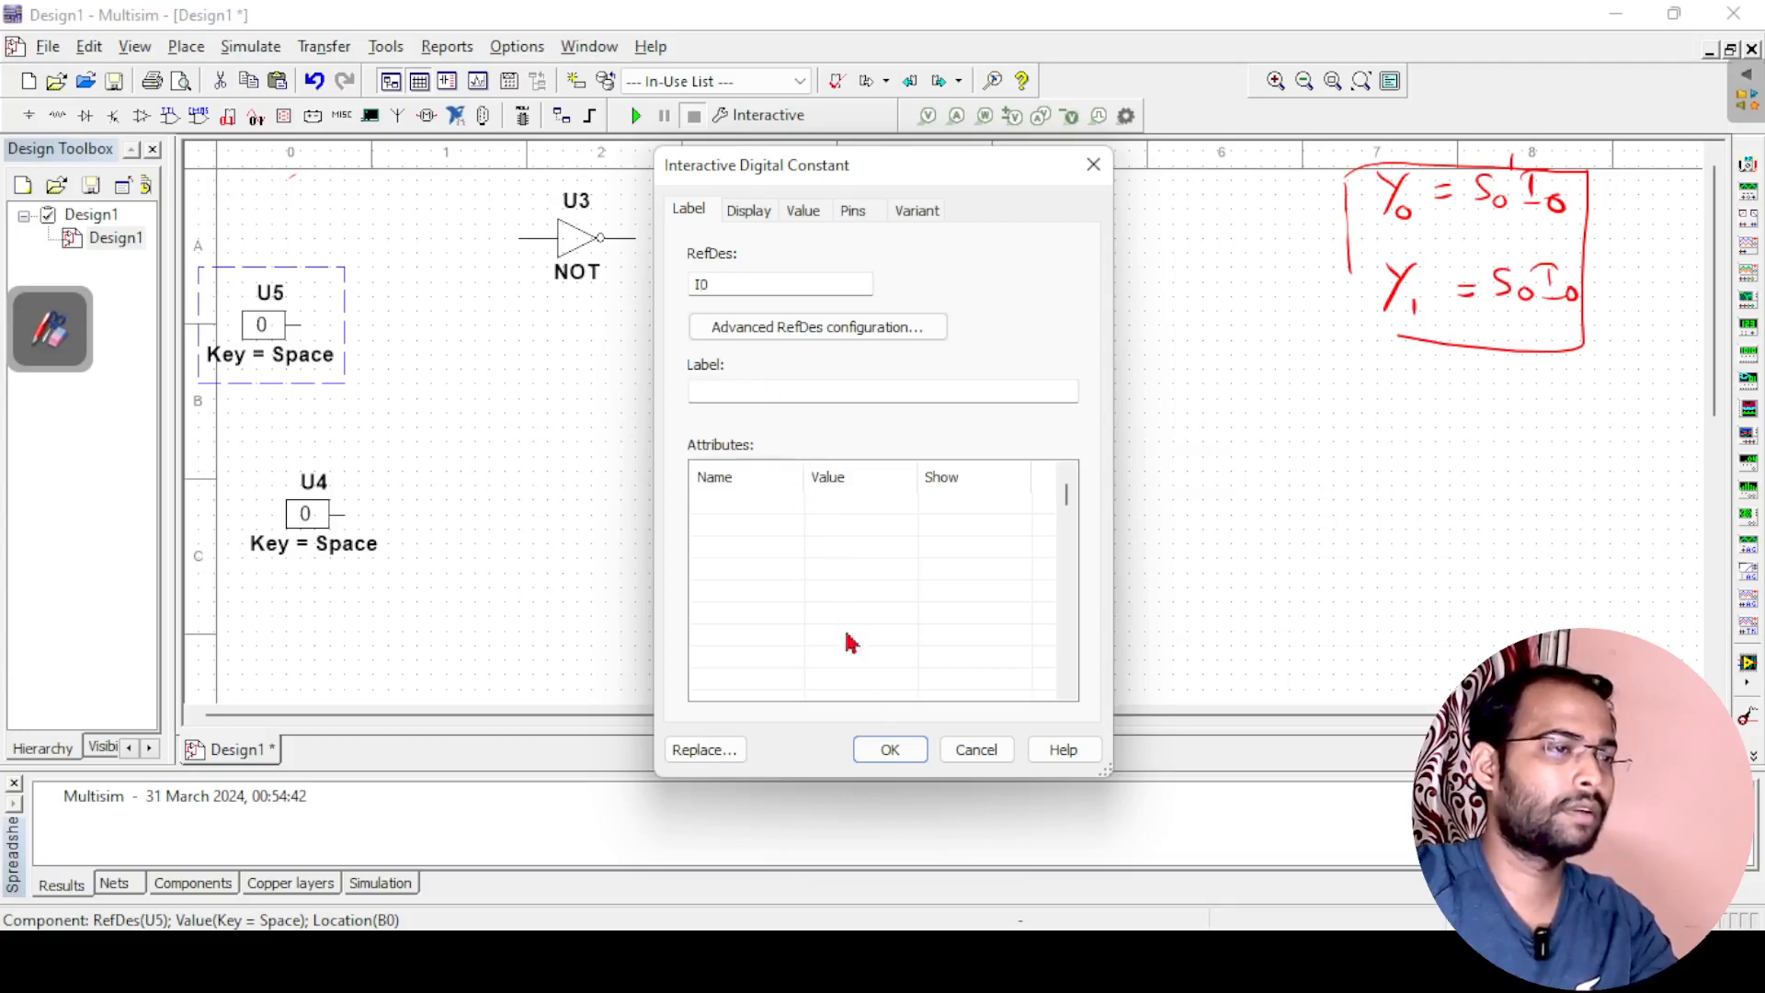
{"action": "left_click", "coordinate": [896, 751]}
Set the reference designator of the lower digital constant to S0
{"action": "double_click", "coordinate": [320, 492]}
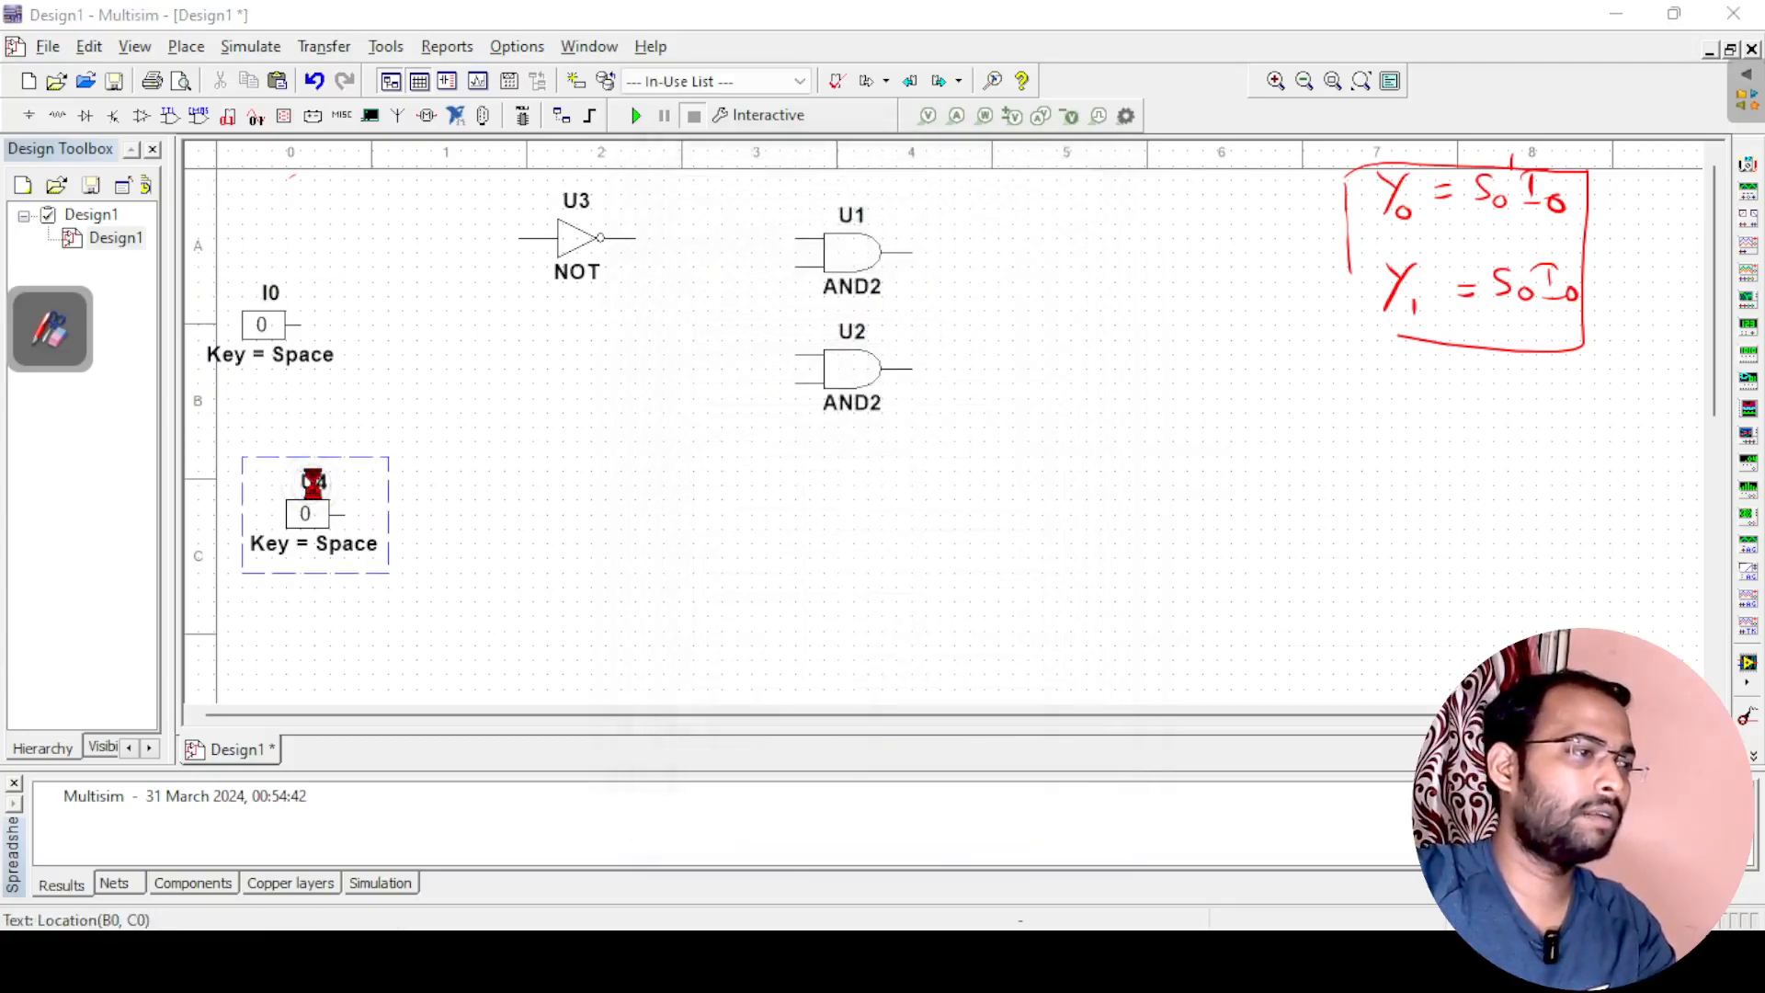
{"action": "type", "text": "S0"}
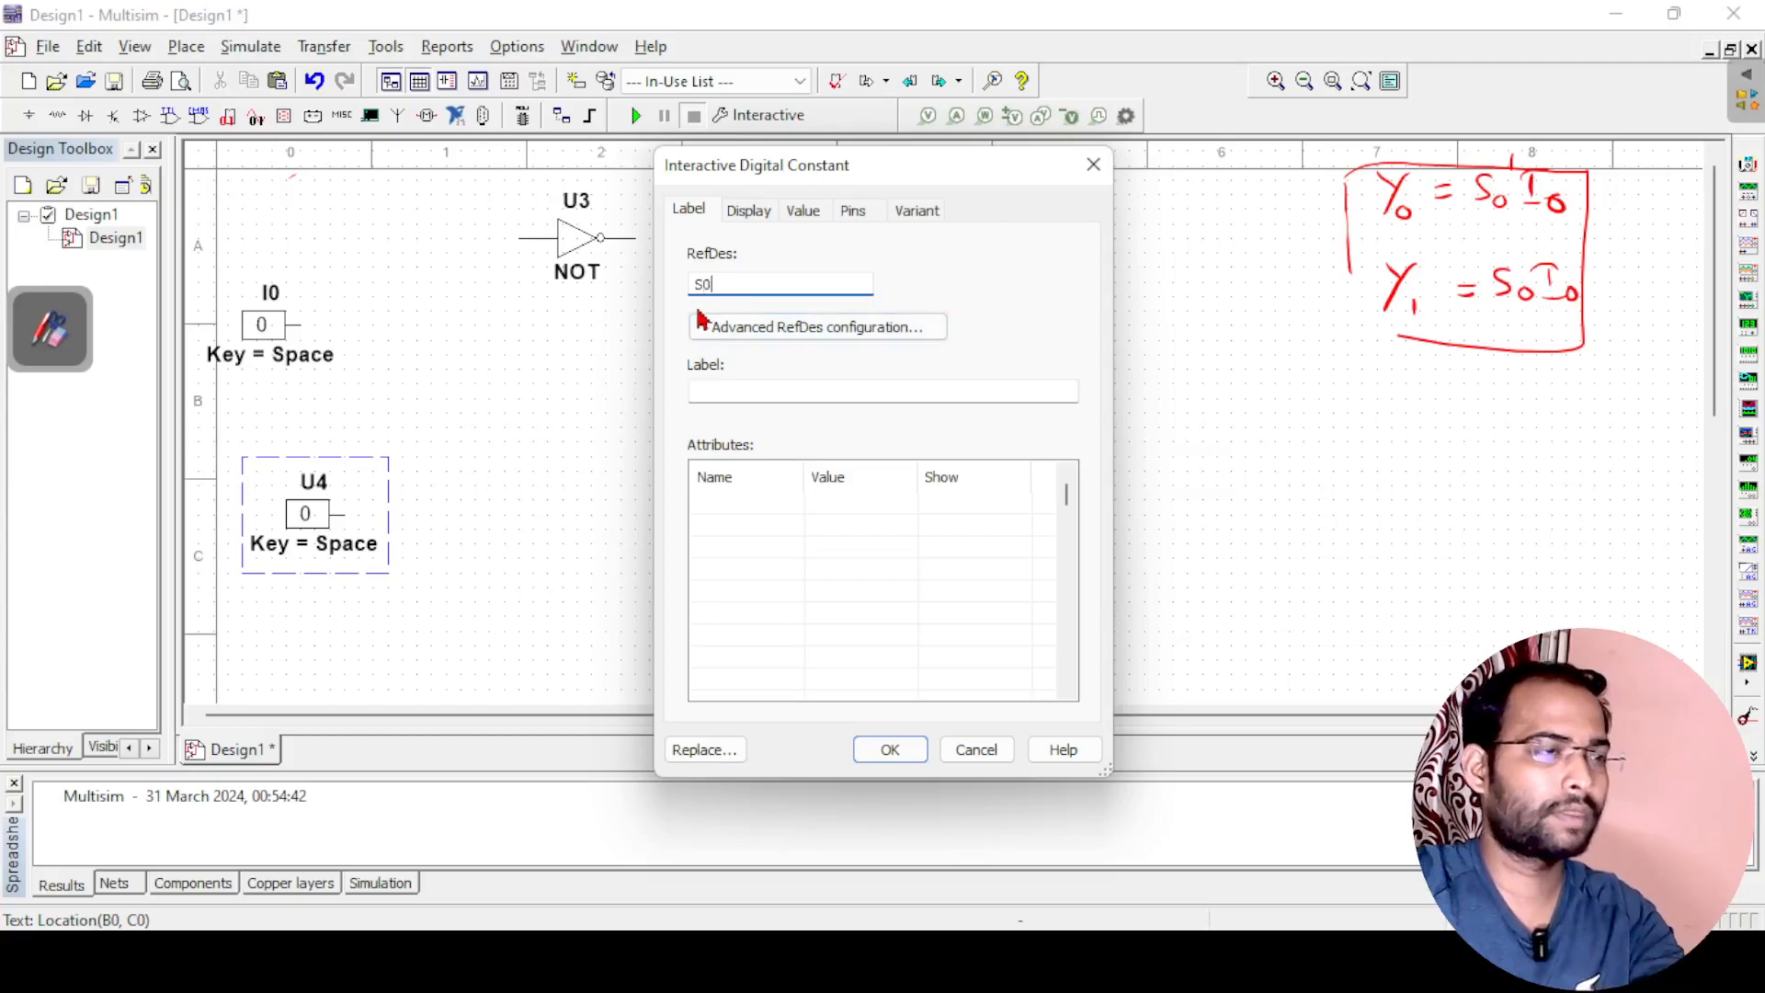
{"action": "left_click", "coordinate": [893, 756]}
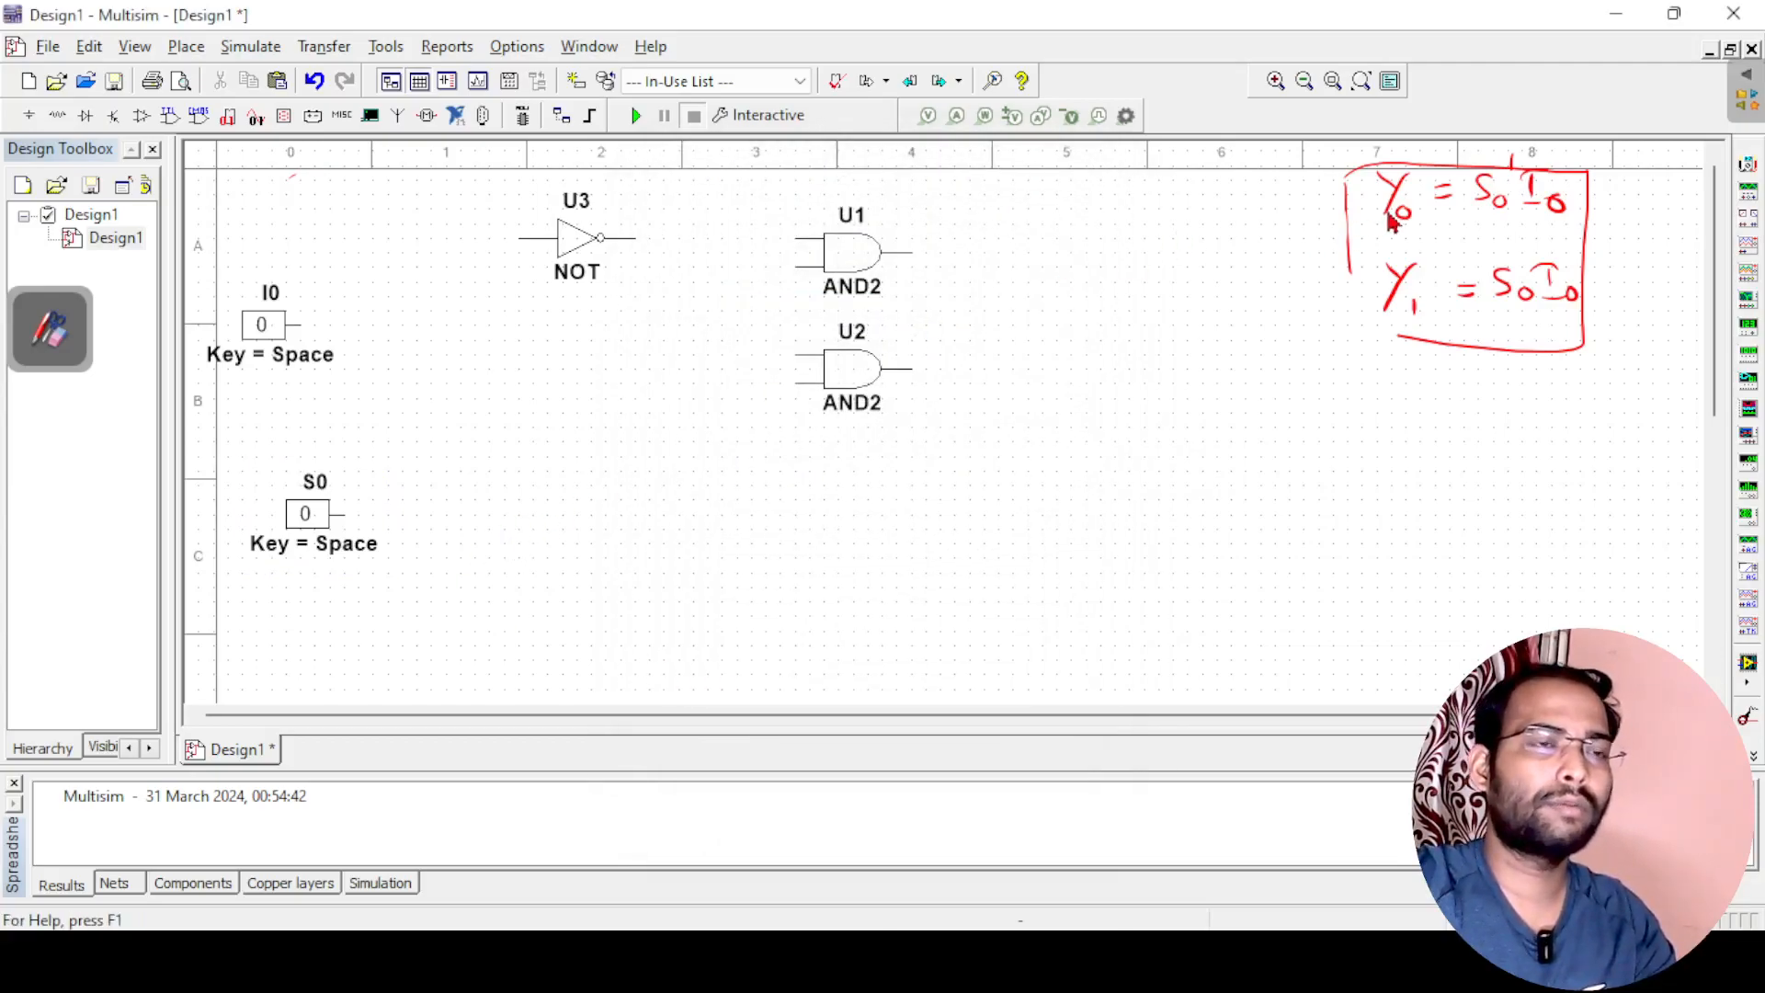
Set the reference designators of the AND gates to Y0 for the upper one and Y1 for the lower one
{"action": "double_click", "coordinate": [844, 221]}
{"action": "type", "text": "Y0"}
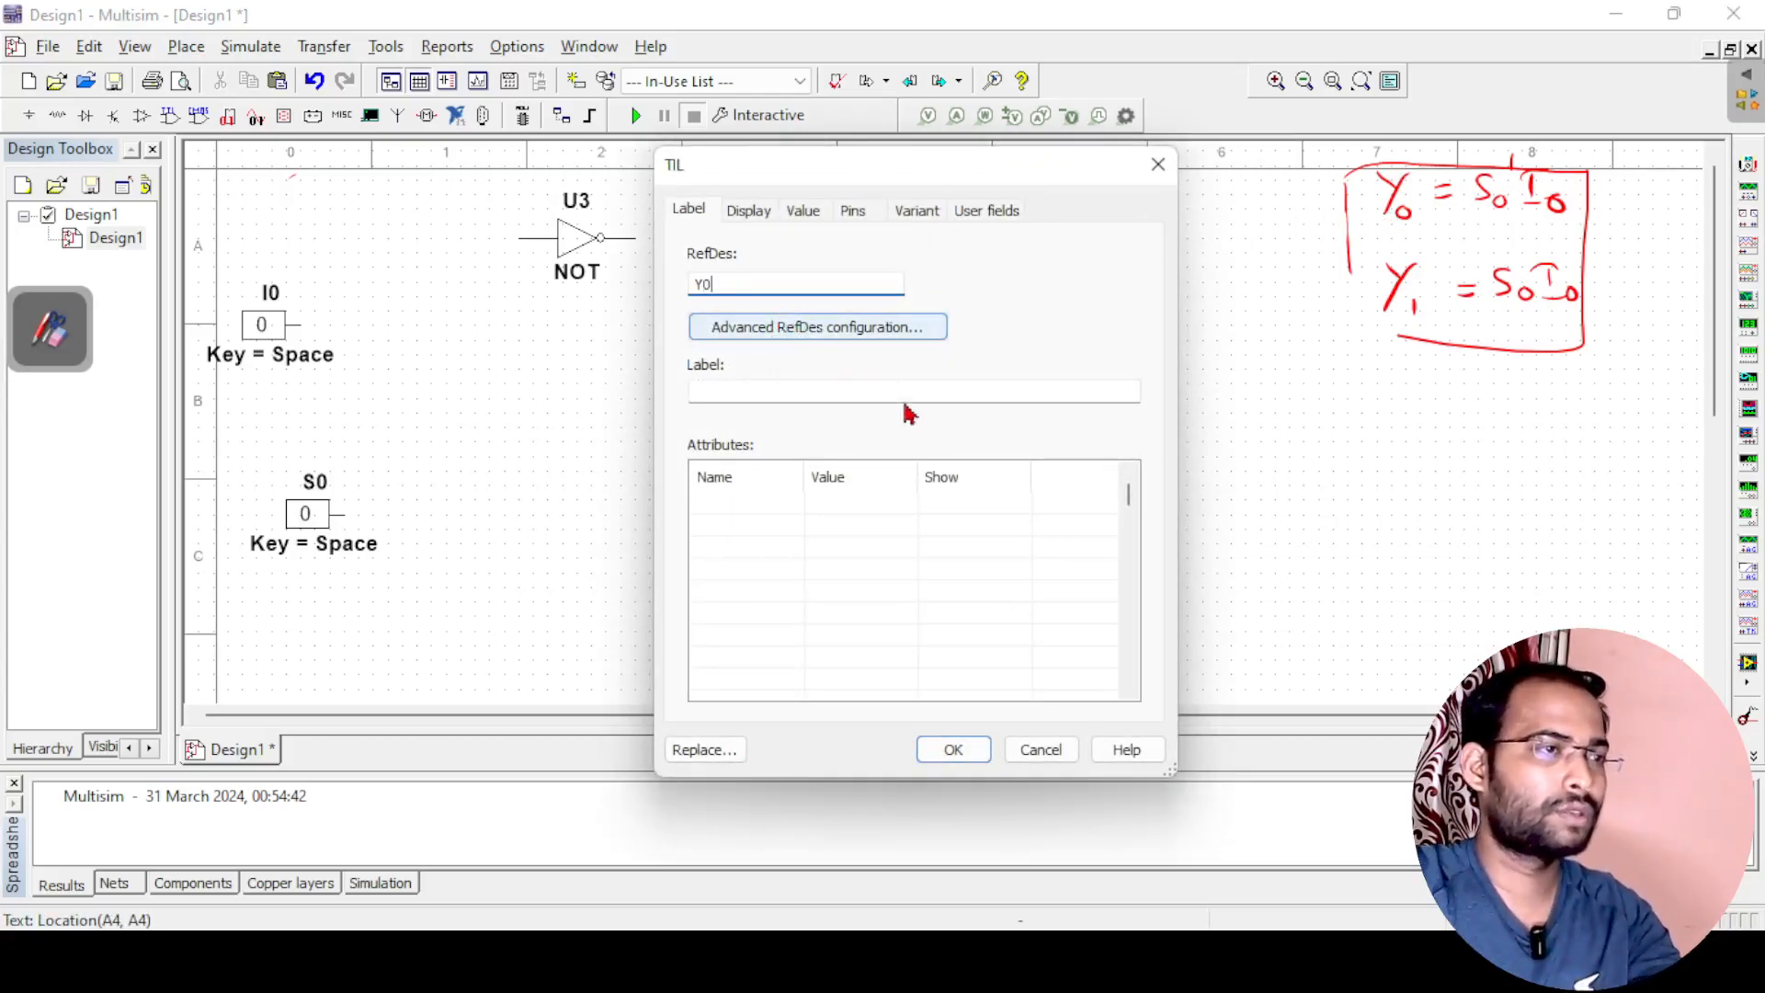
{"action": "left_click", "coordinate": [953, 754]}
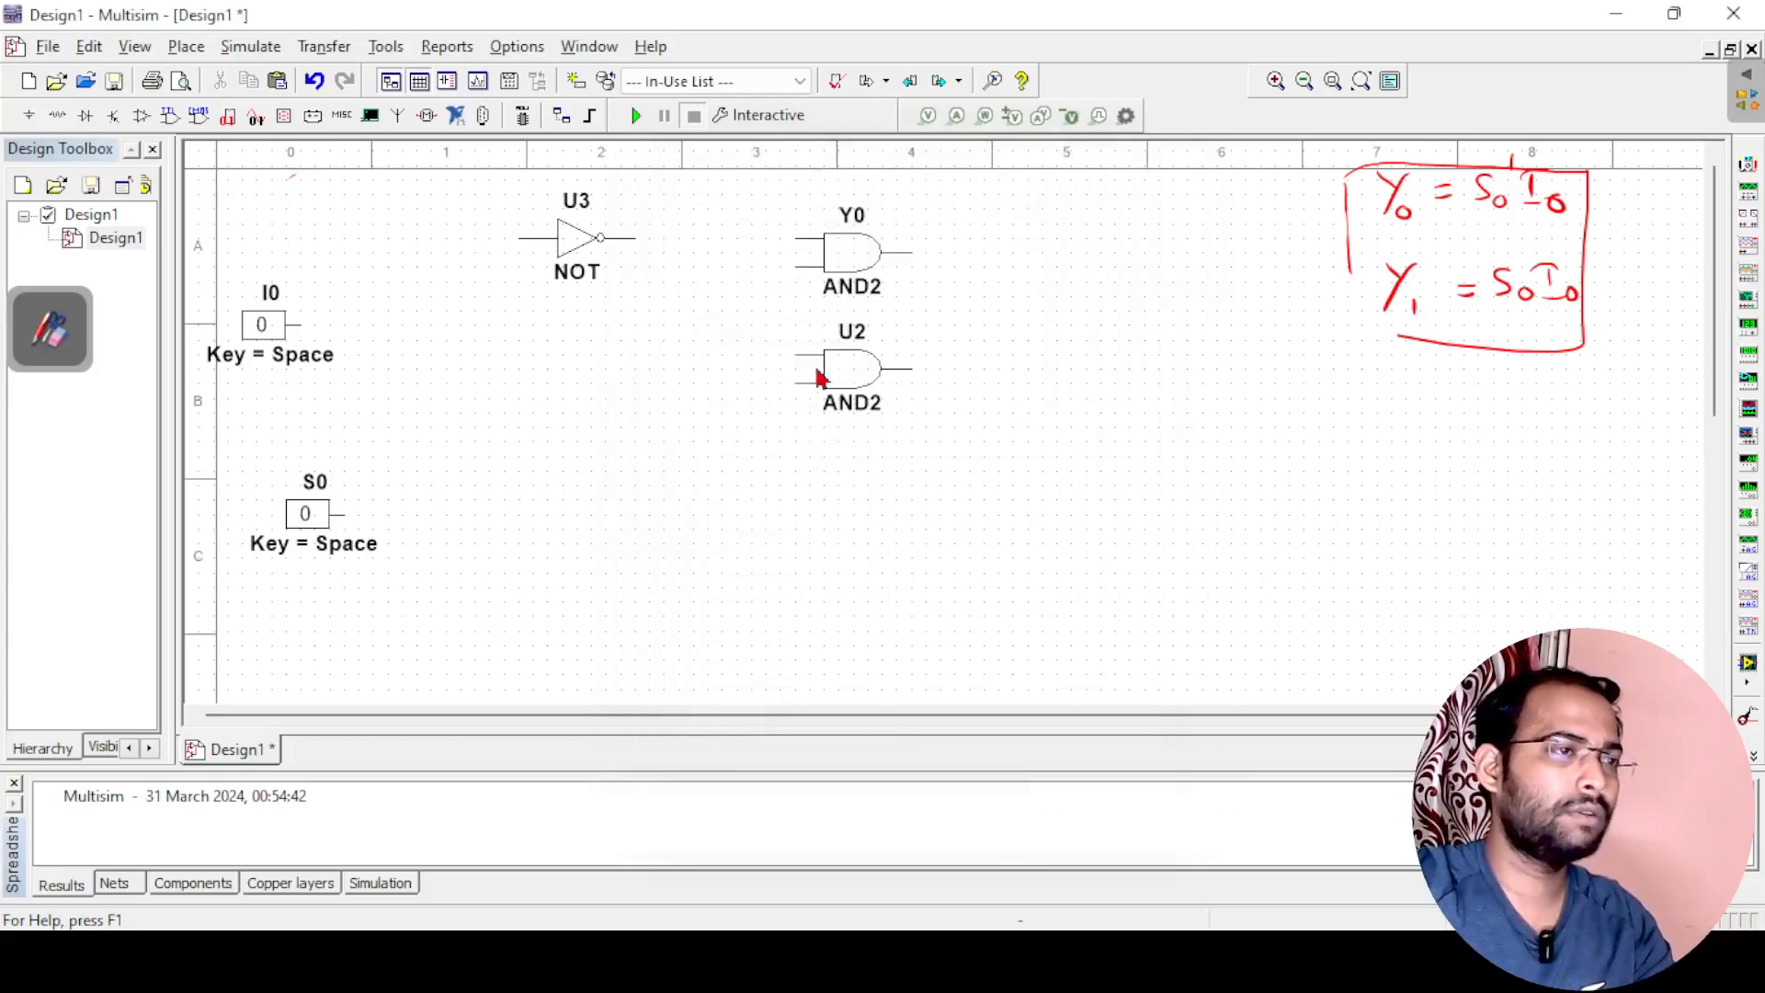
{"action": "left_click", "coordinate": [853, 350]}
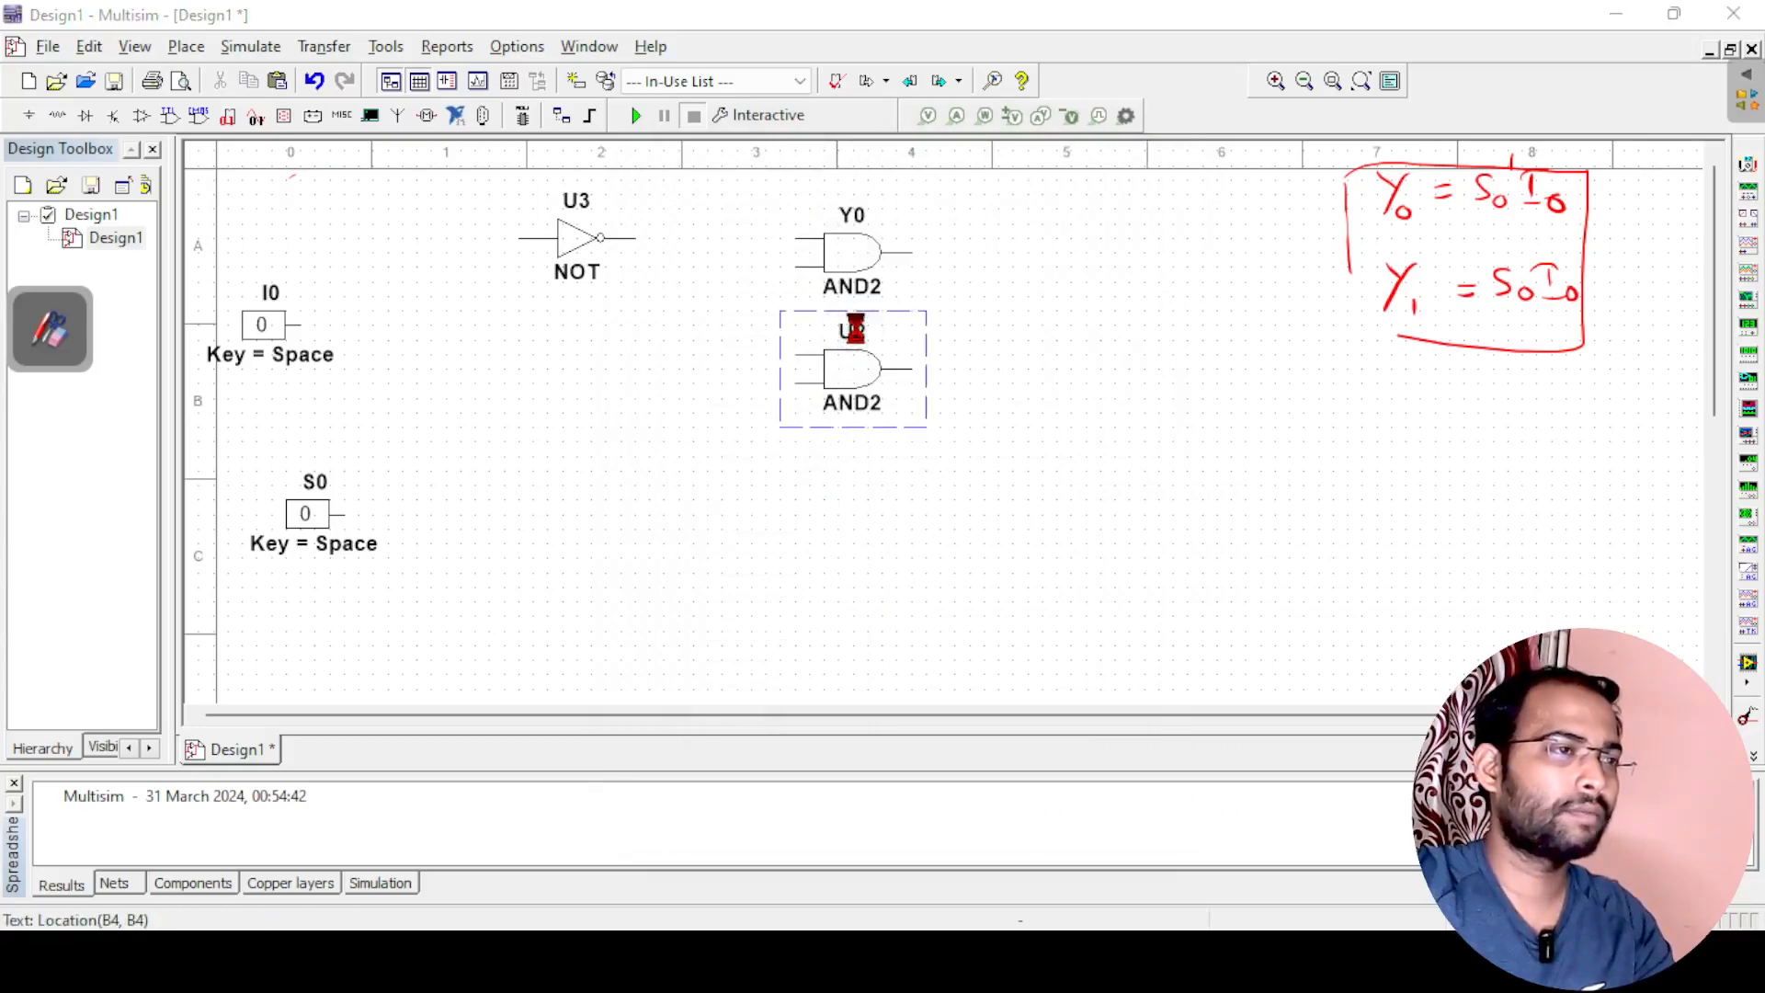
{"action": "double_click", "coordinate": [857, 340]}
{"action": "type", "text": "Y1"}
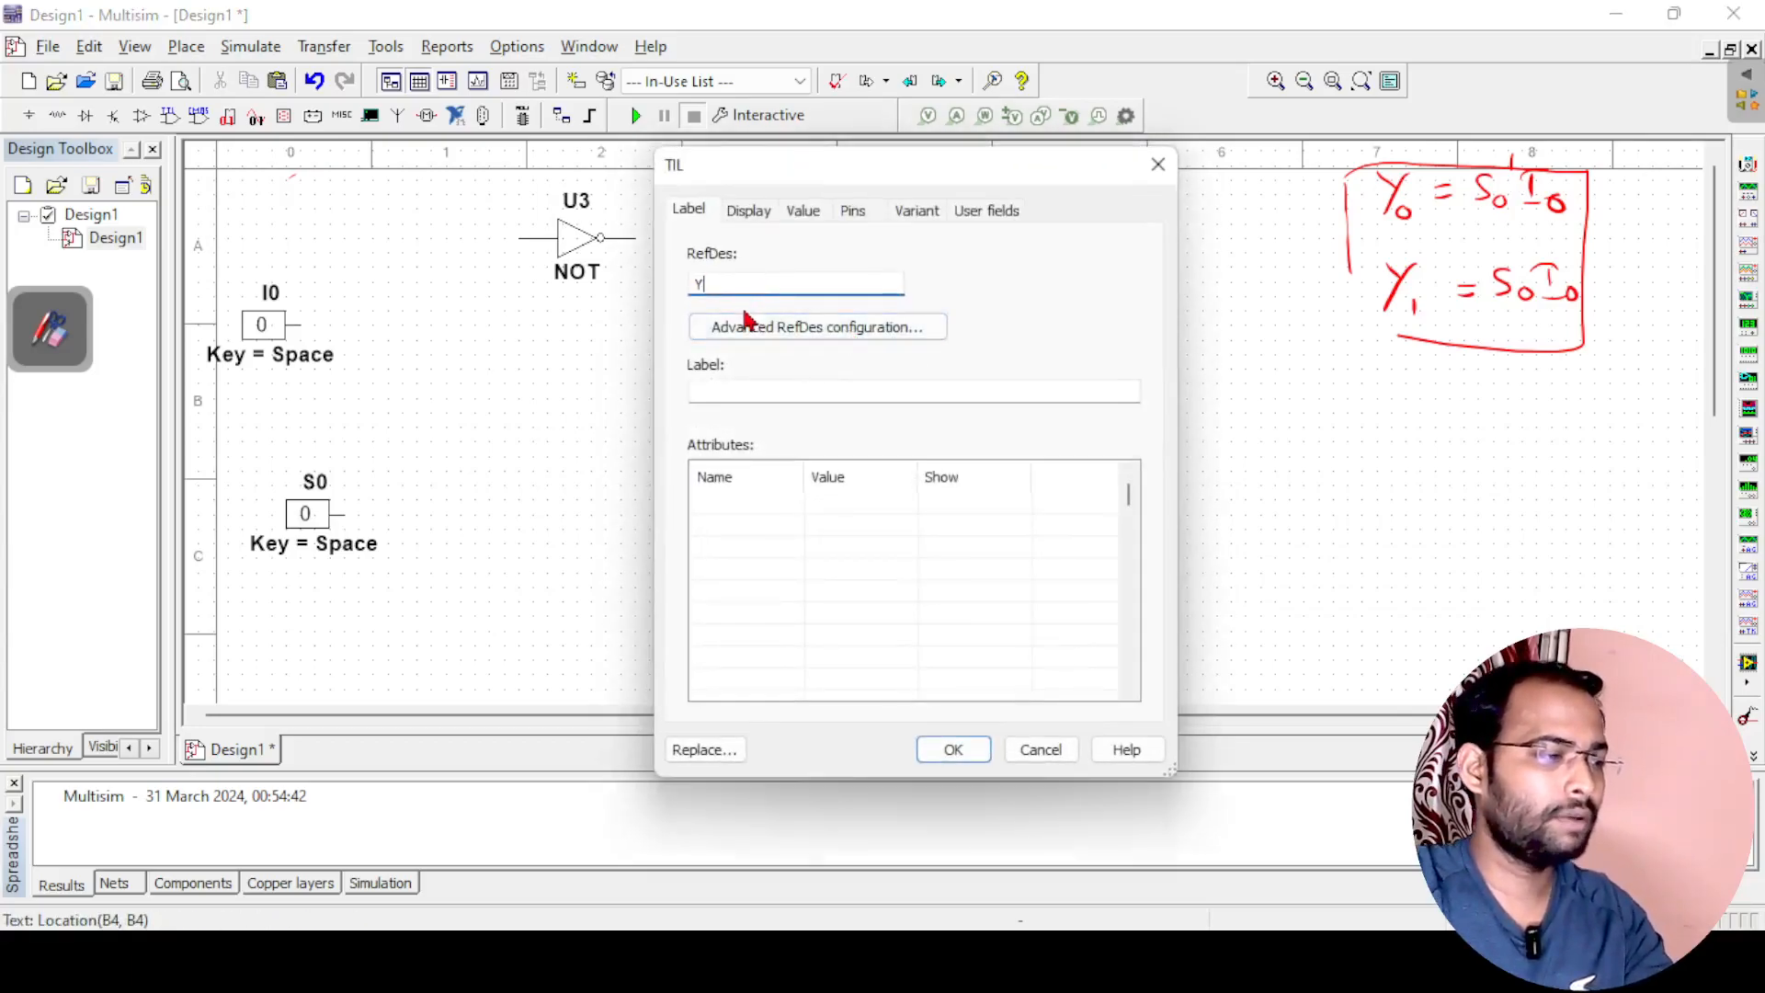
{"action": "left_click", "coordinate": [970, 751]}
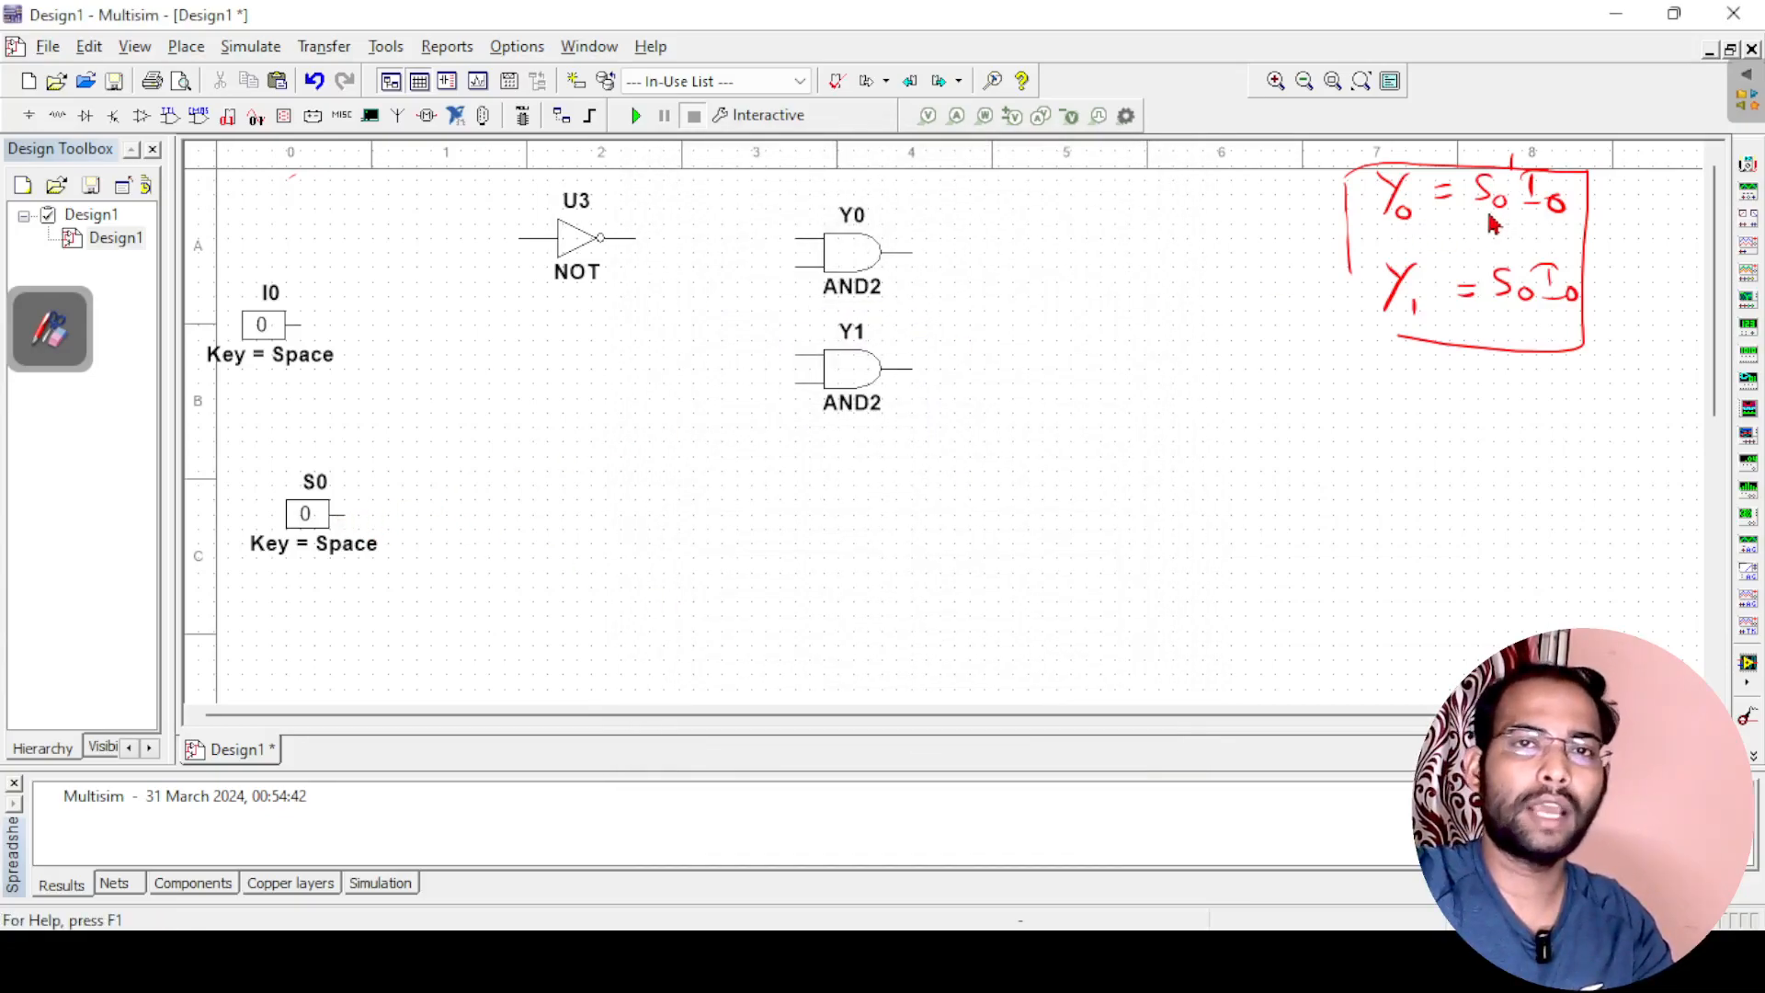
Wire S0 to the NOT gate's input and the NOT gate's output to the upper input of gate Y0
{"action": "left_click", "coordinate": [342, 516]}
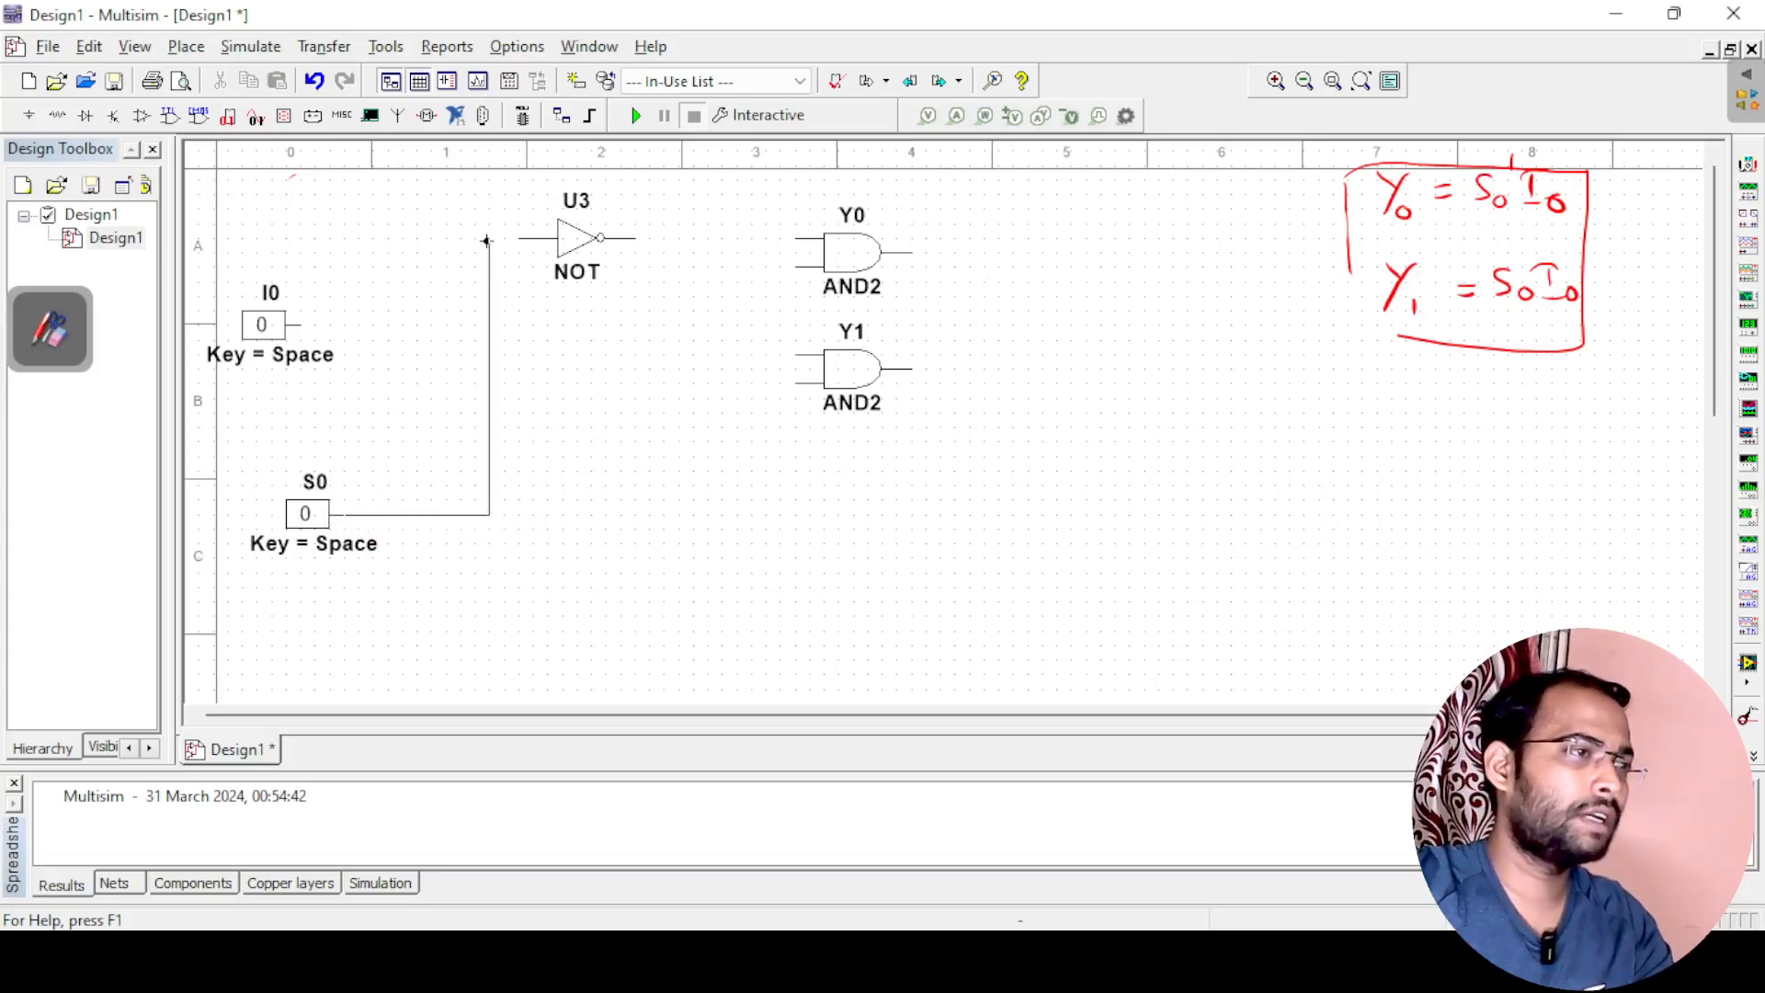
{"action": "left_click", "coordinate": [520, 239]}
{"action": "left_click", "coordinate": [633, 238]}
{"action": "left_click", "coordinate": [799, 238]}
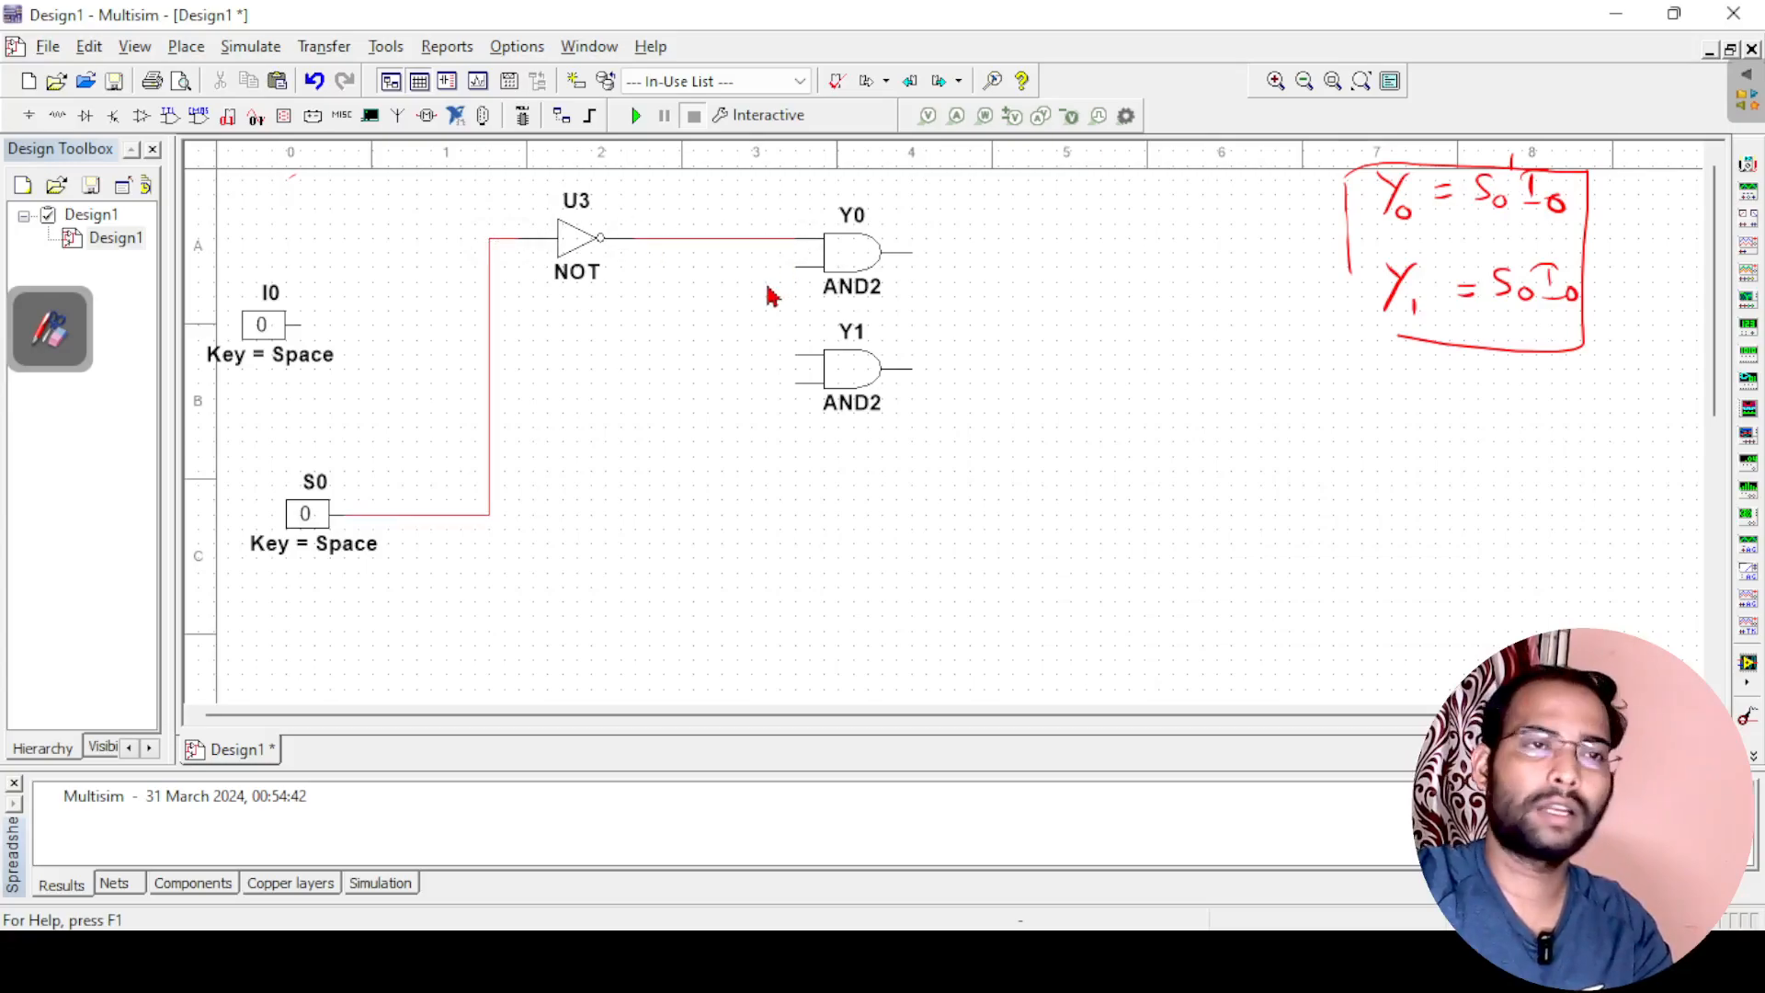
Wire I0 to the lower inputs of gates Y0 and Y1, and branch the S0 wire to Y1's upper input
{"action": "left_click", "coordinate": [300, 326]}
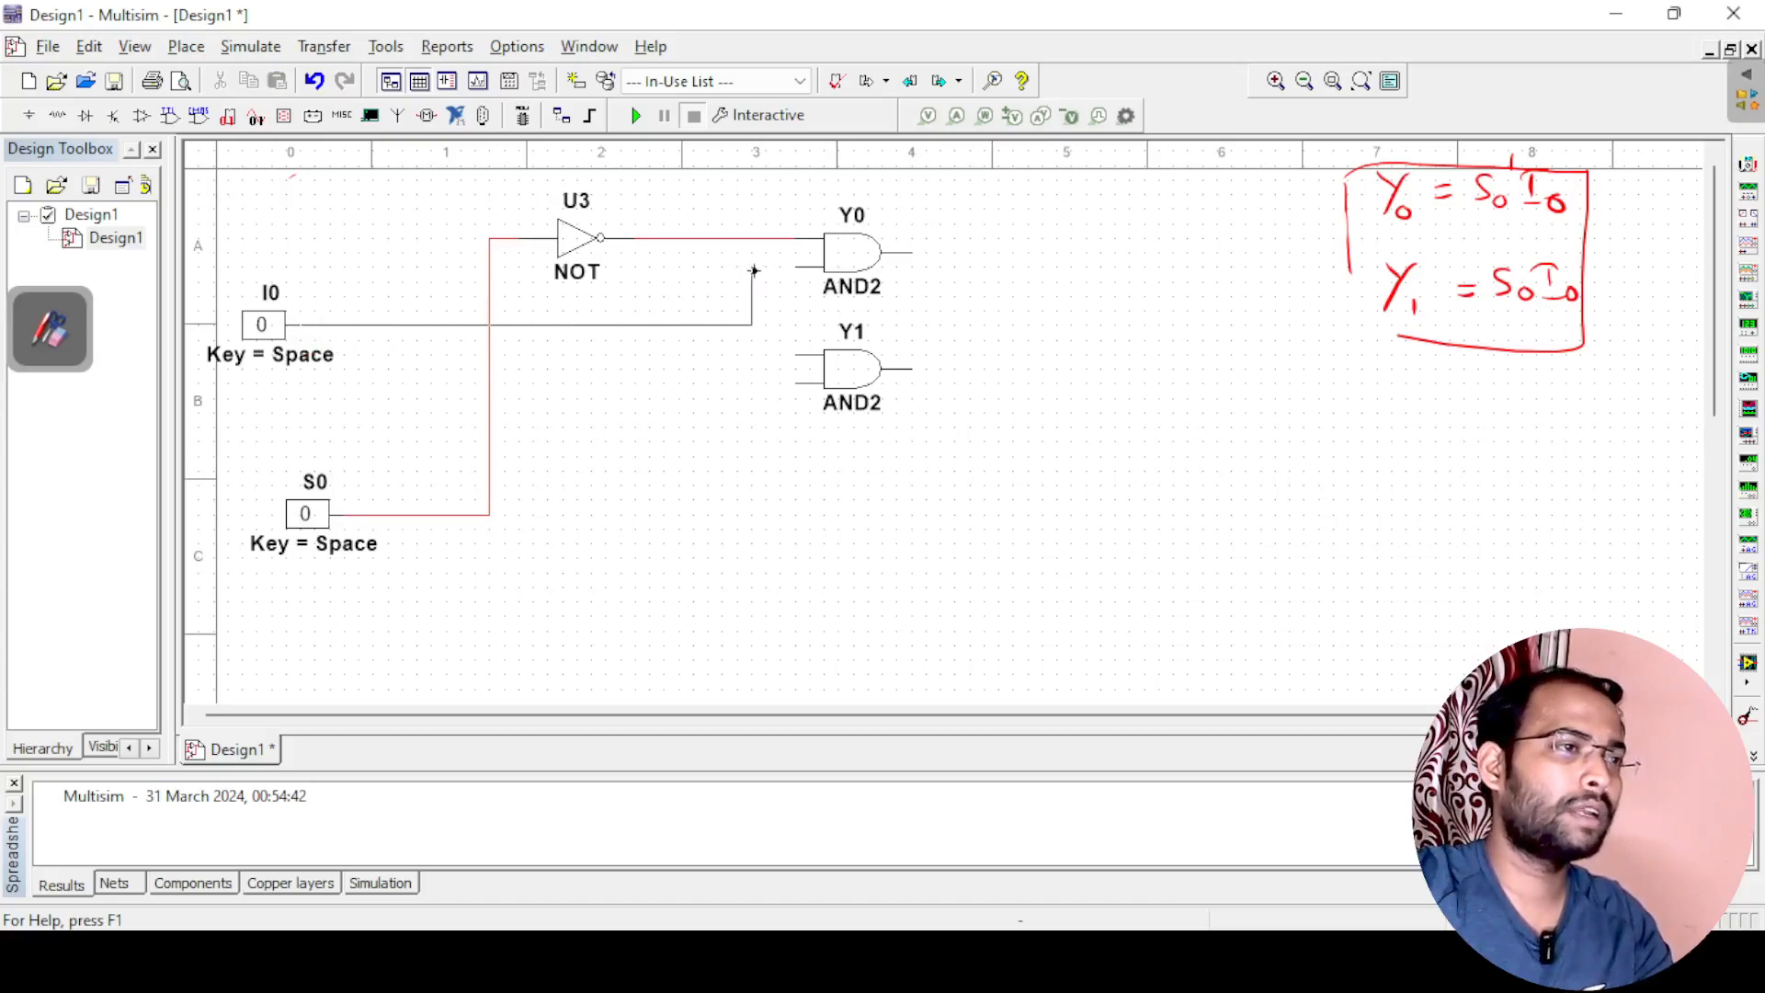
{"action": "left_click", "coordinate": [798, 267]}
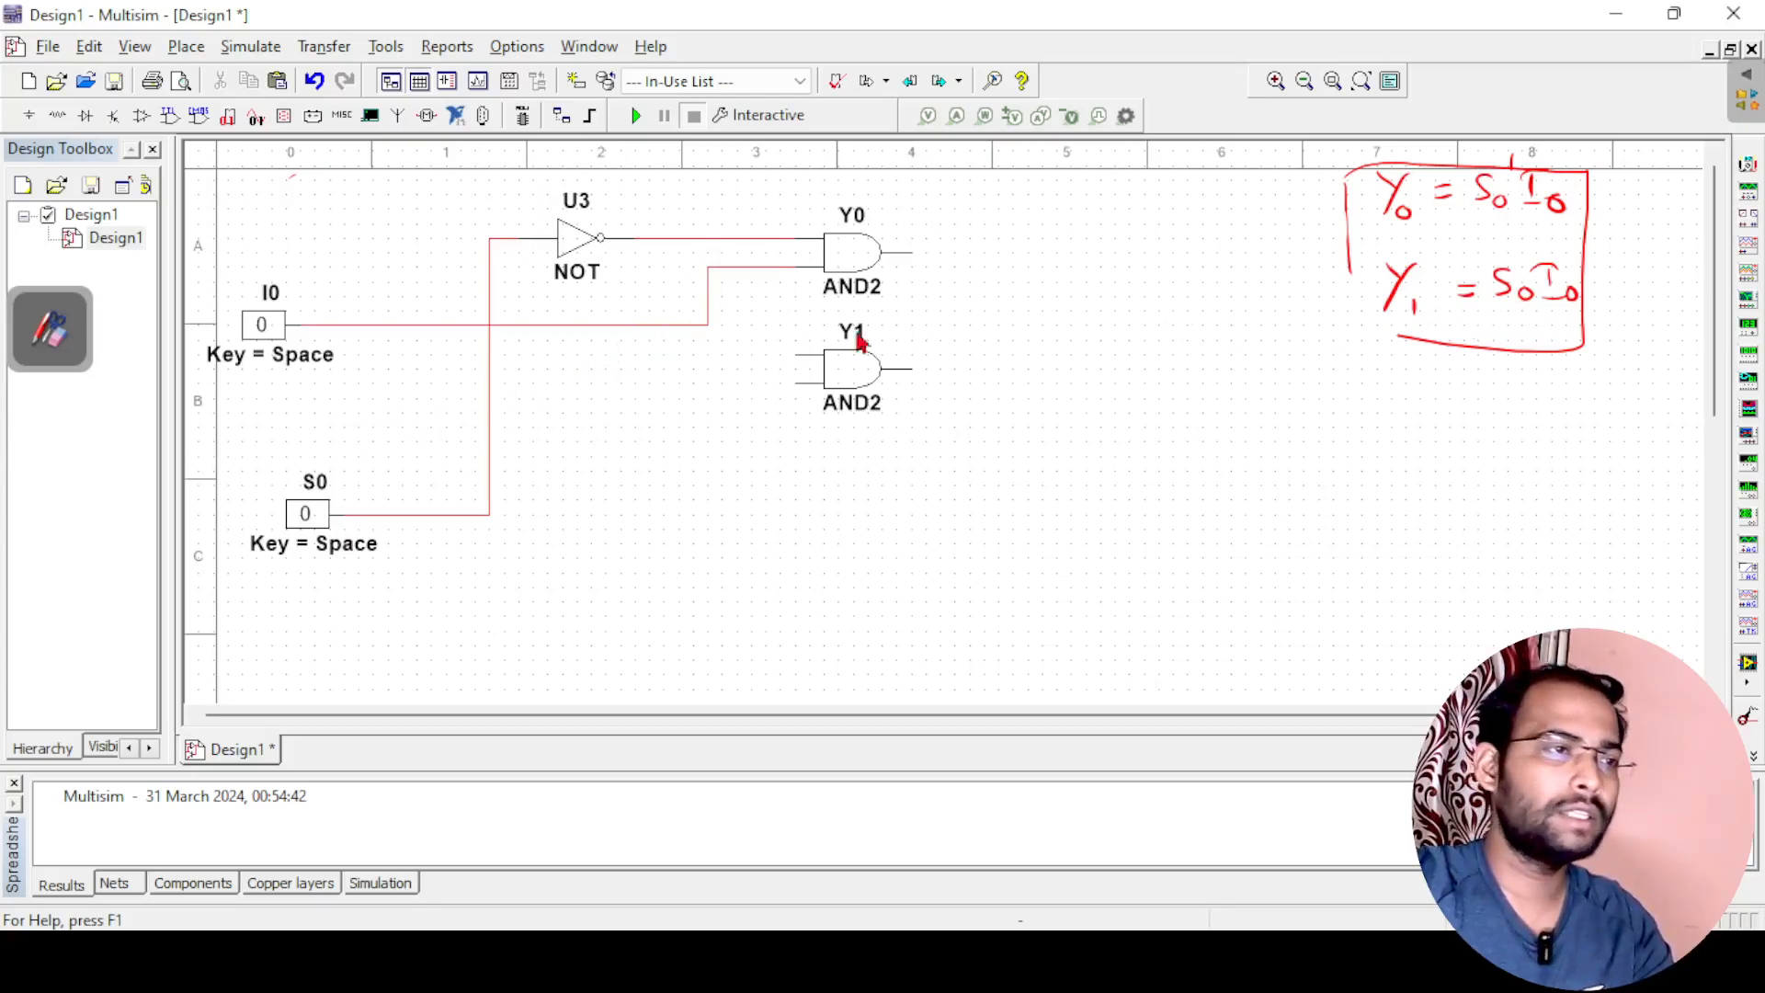
{"action": "left_click", "coordinate": [797, 356]}
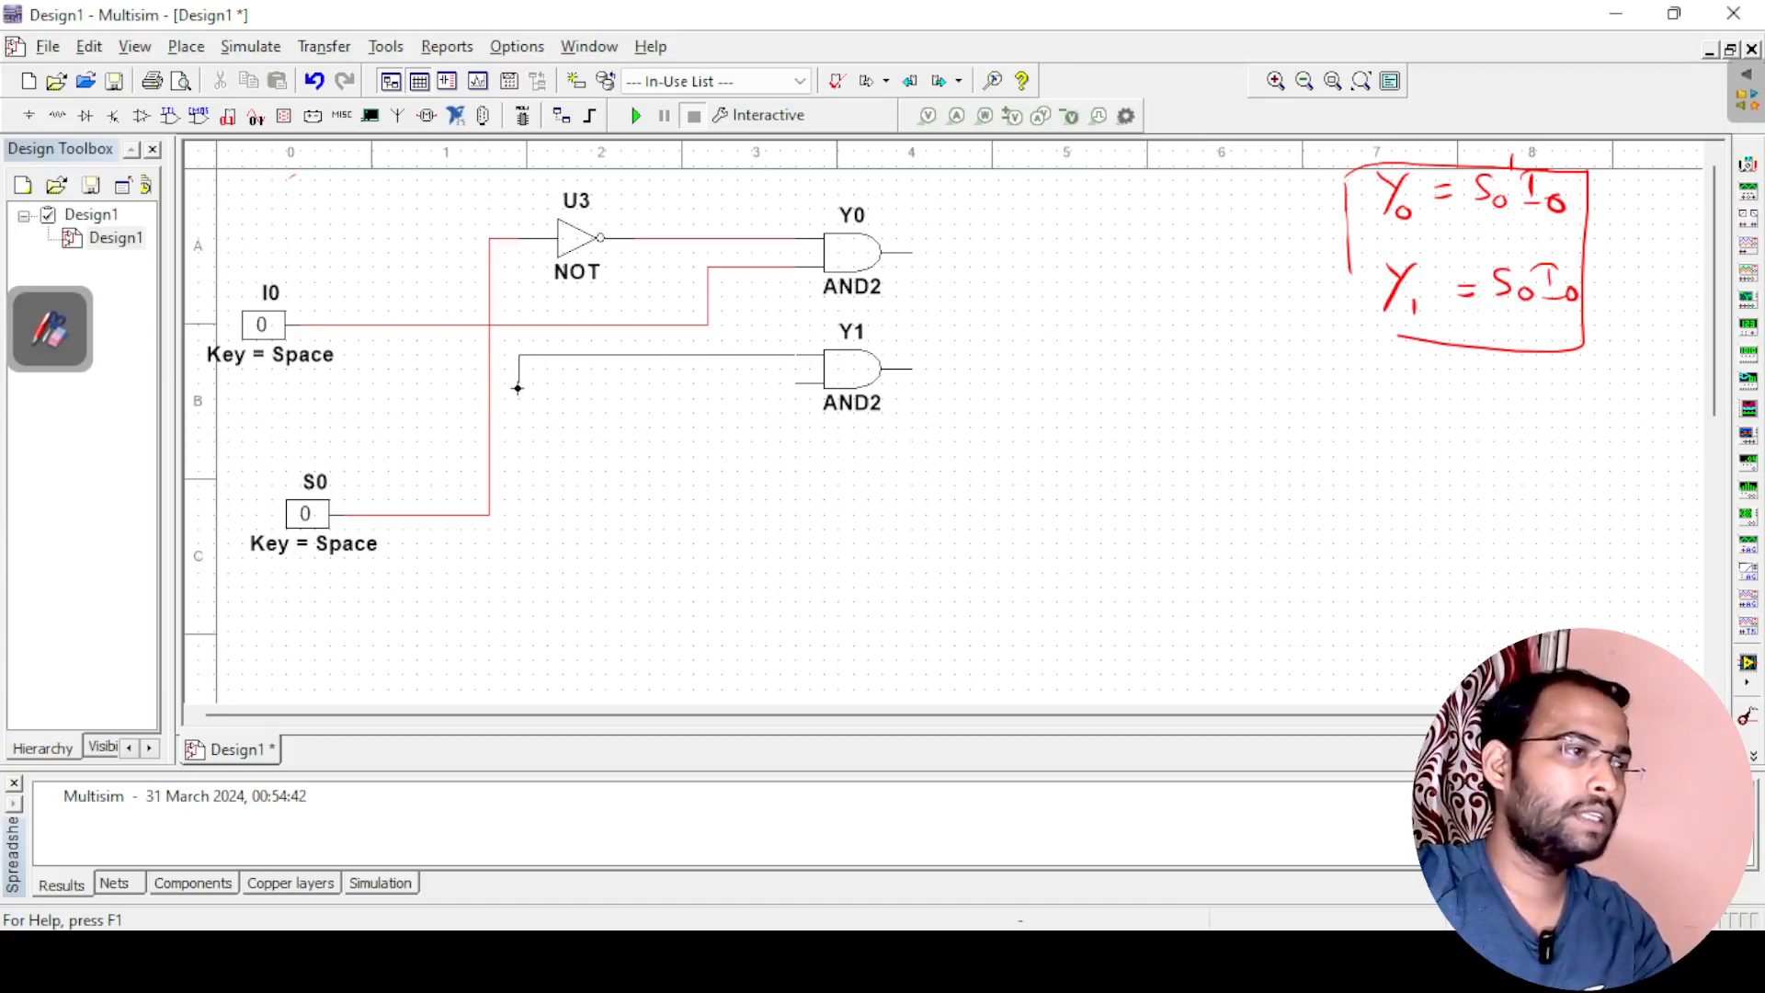
{"action": "left_click", "coordinate": [490, 355]}
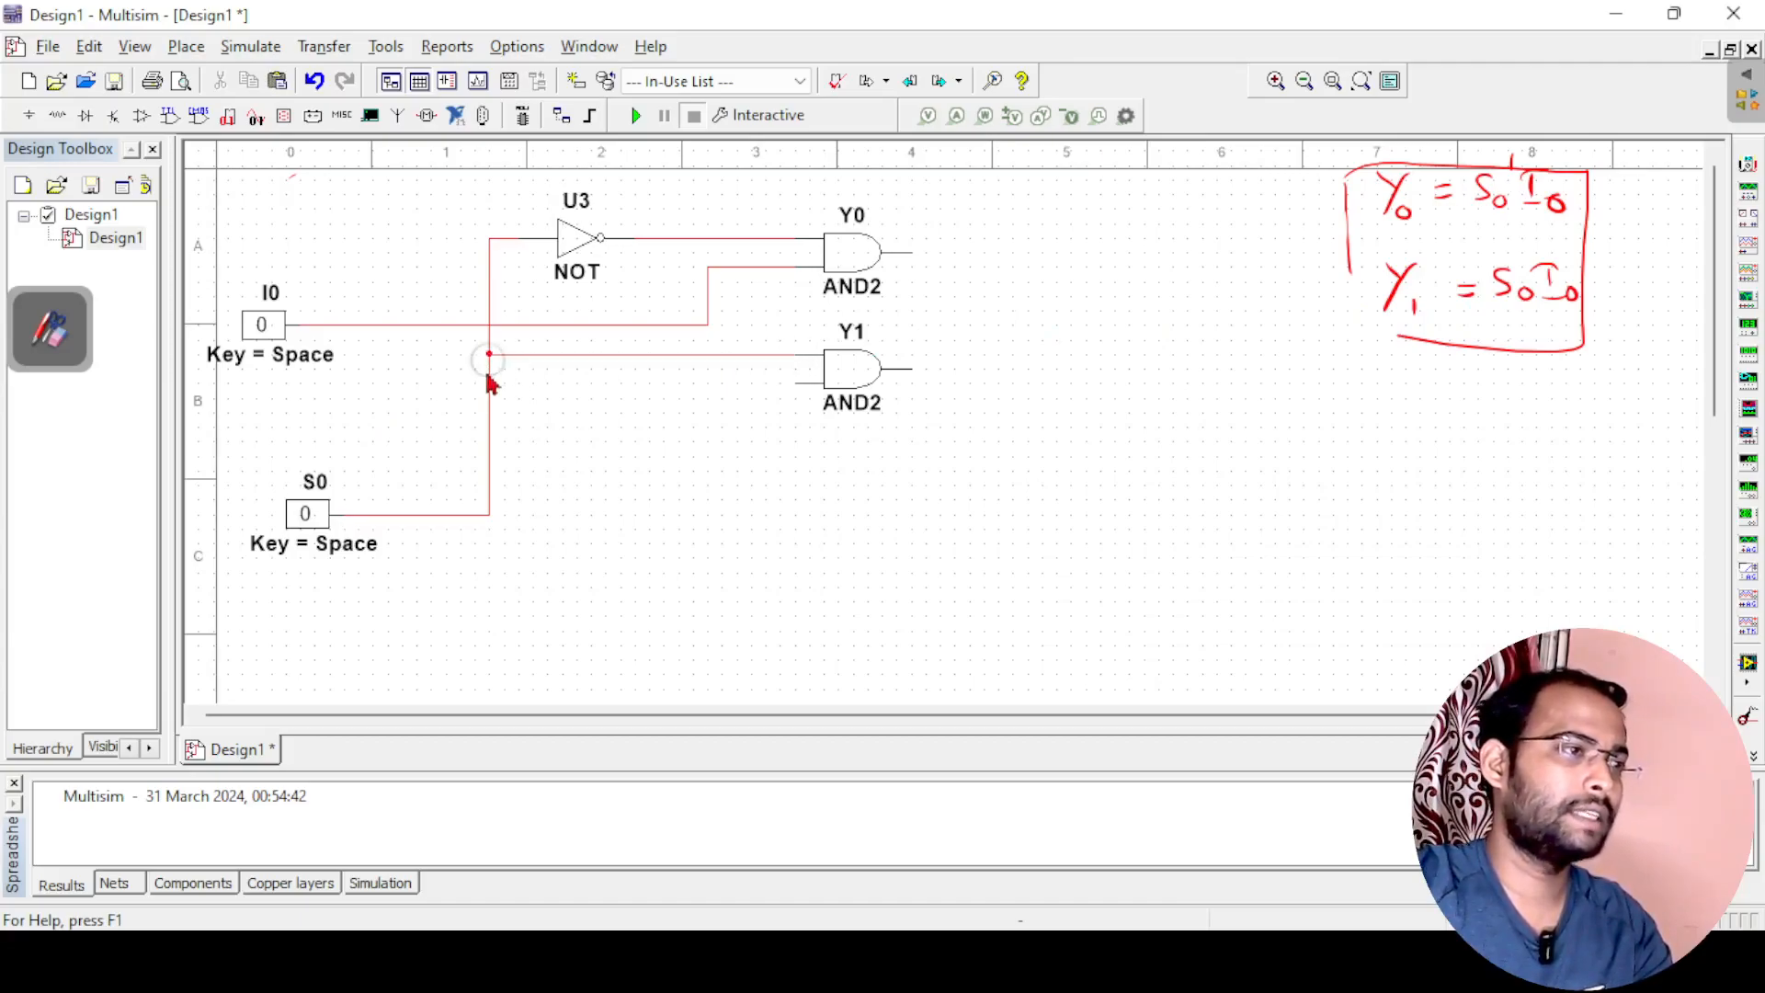
{"action": "left_click", "coordinate": [797, 381]}
{"action": "left_click", "coordinate": [708, 324]}
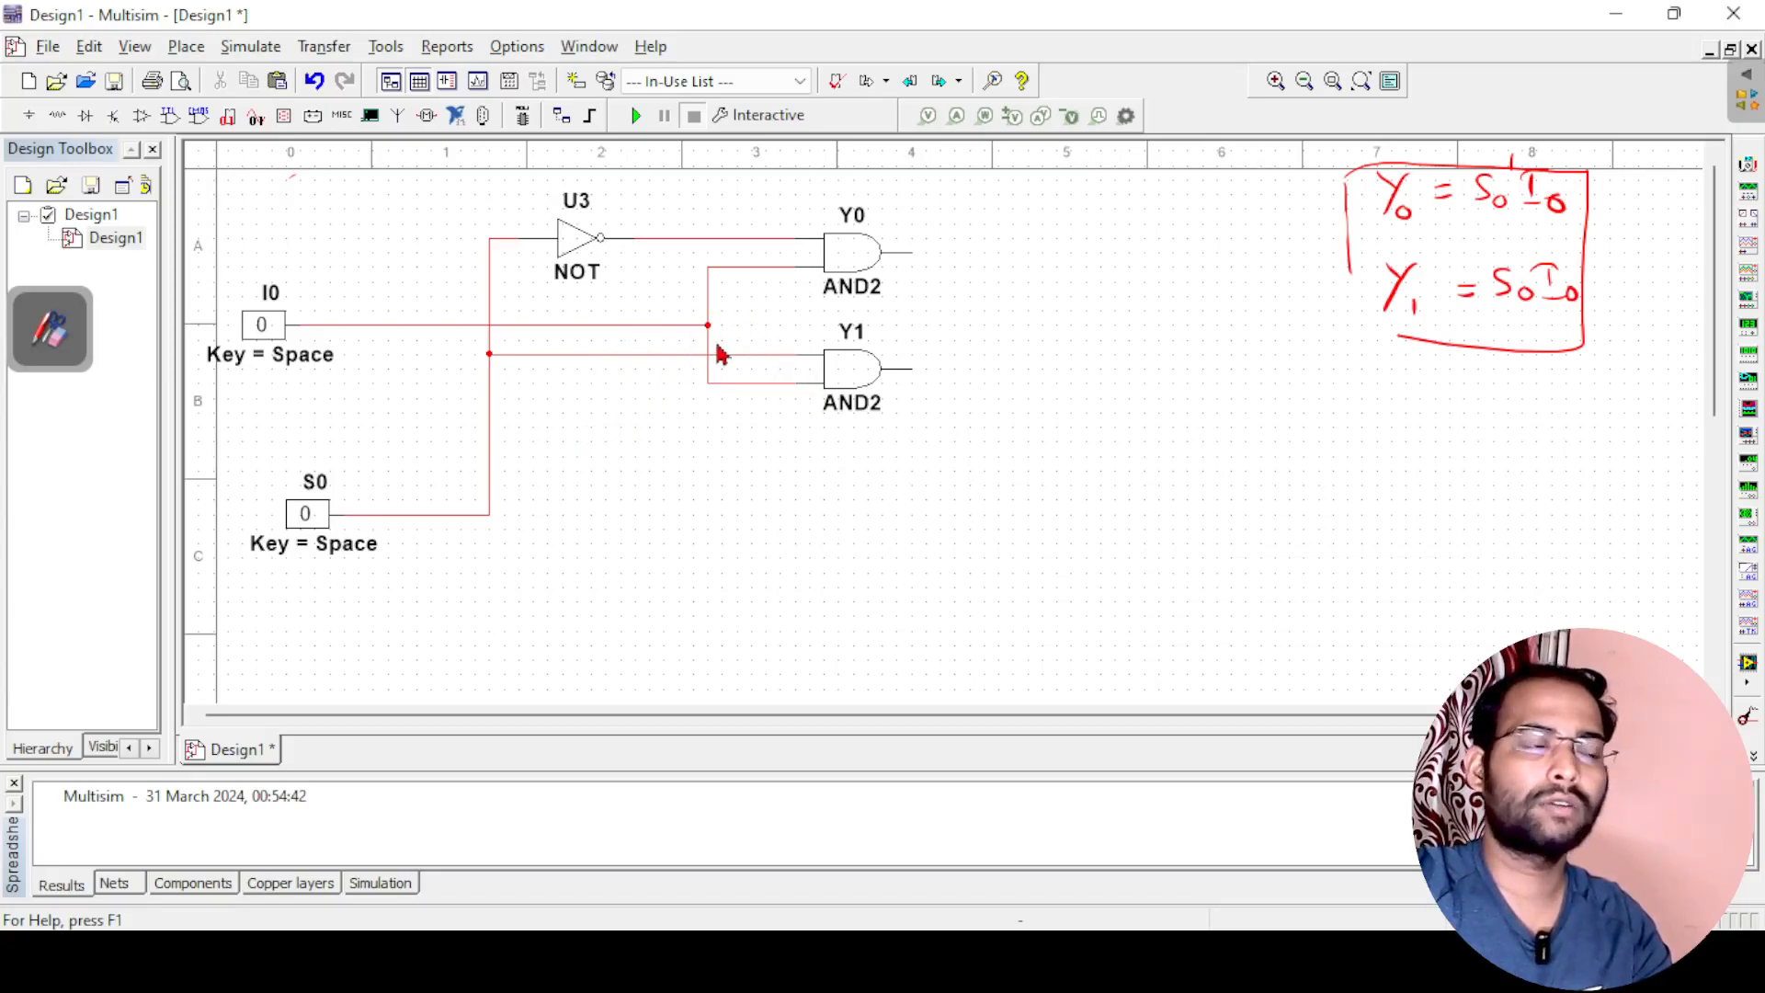
Find PROBE_RED by searching all component groups for "pro" and place it beside gate Y0's output
{"action": "left_click", "coordinate": [28, 115]}
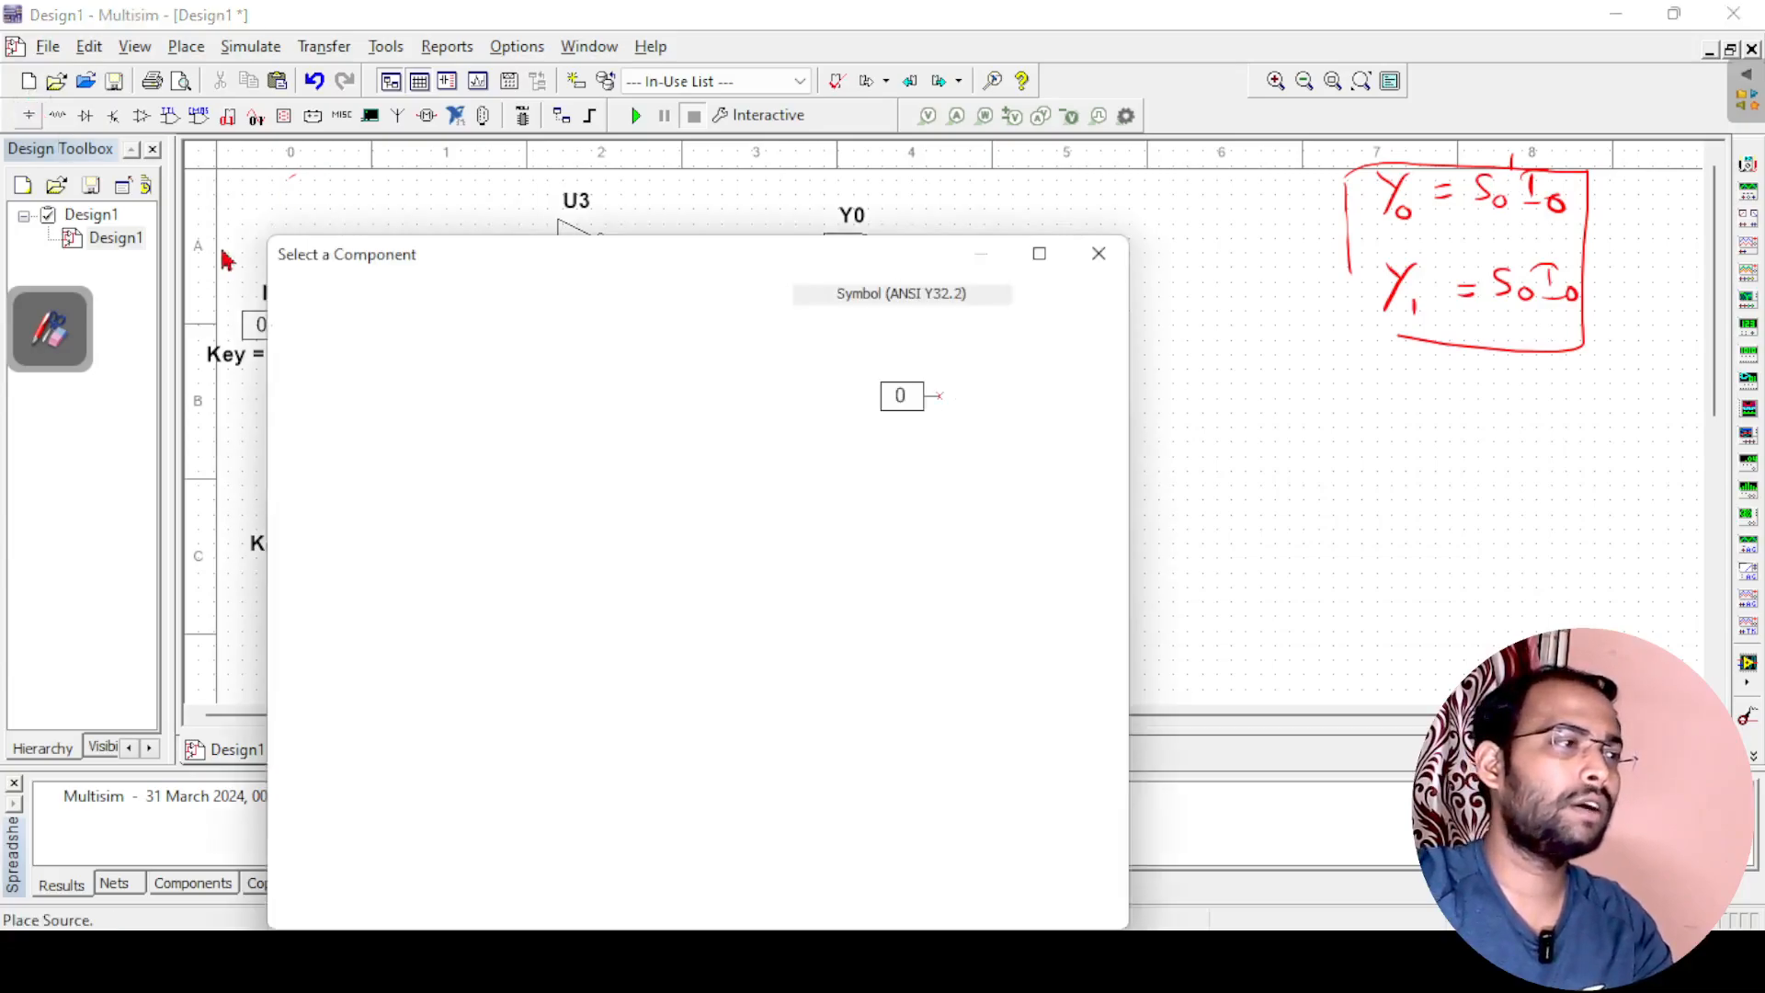
{"action": "left_click", "coordinate": [333, 377]}
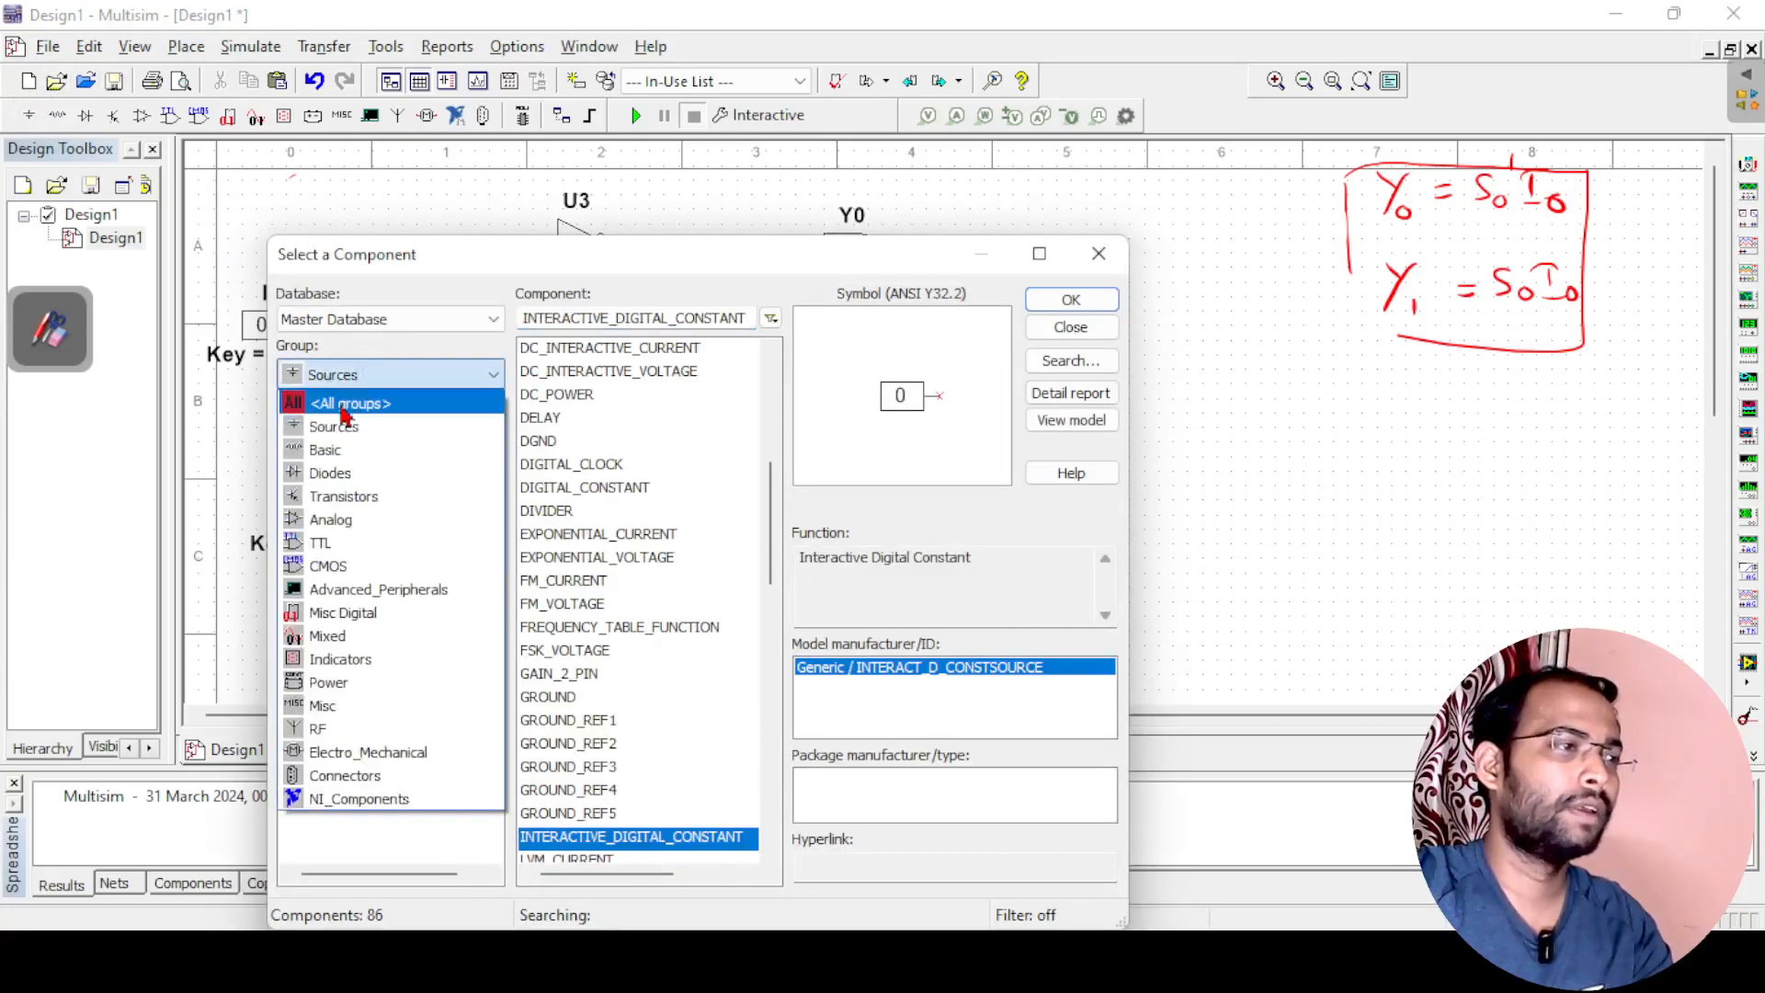
{"action": "left_click", "coordinate": [341, 398]}
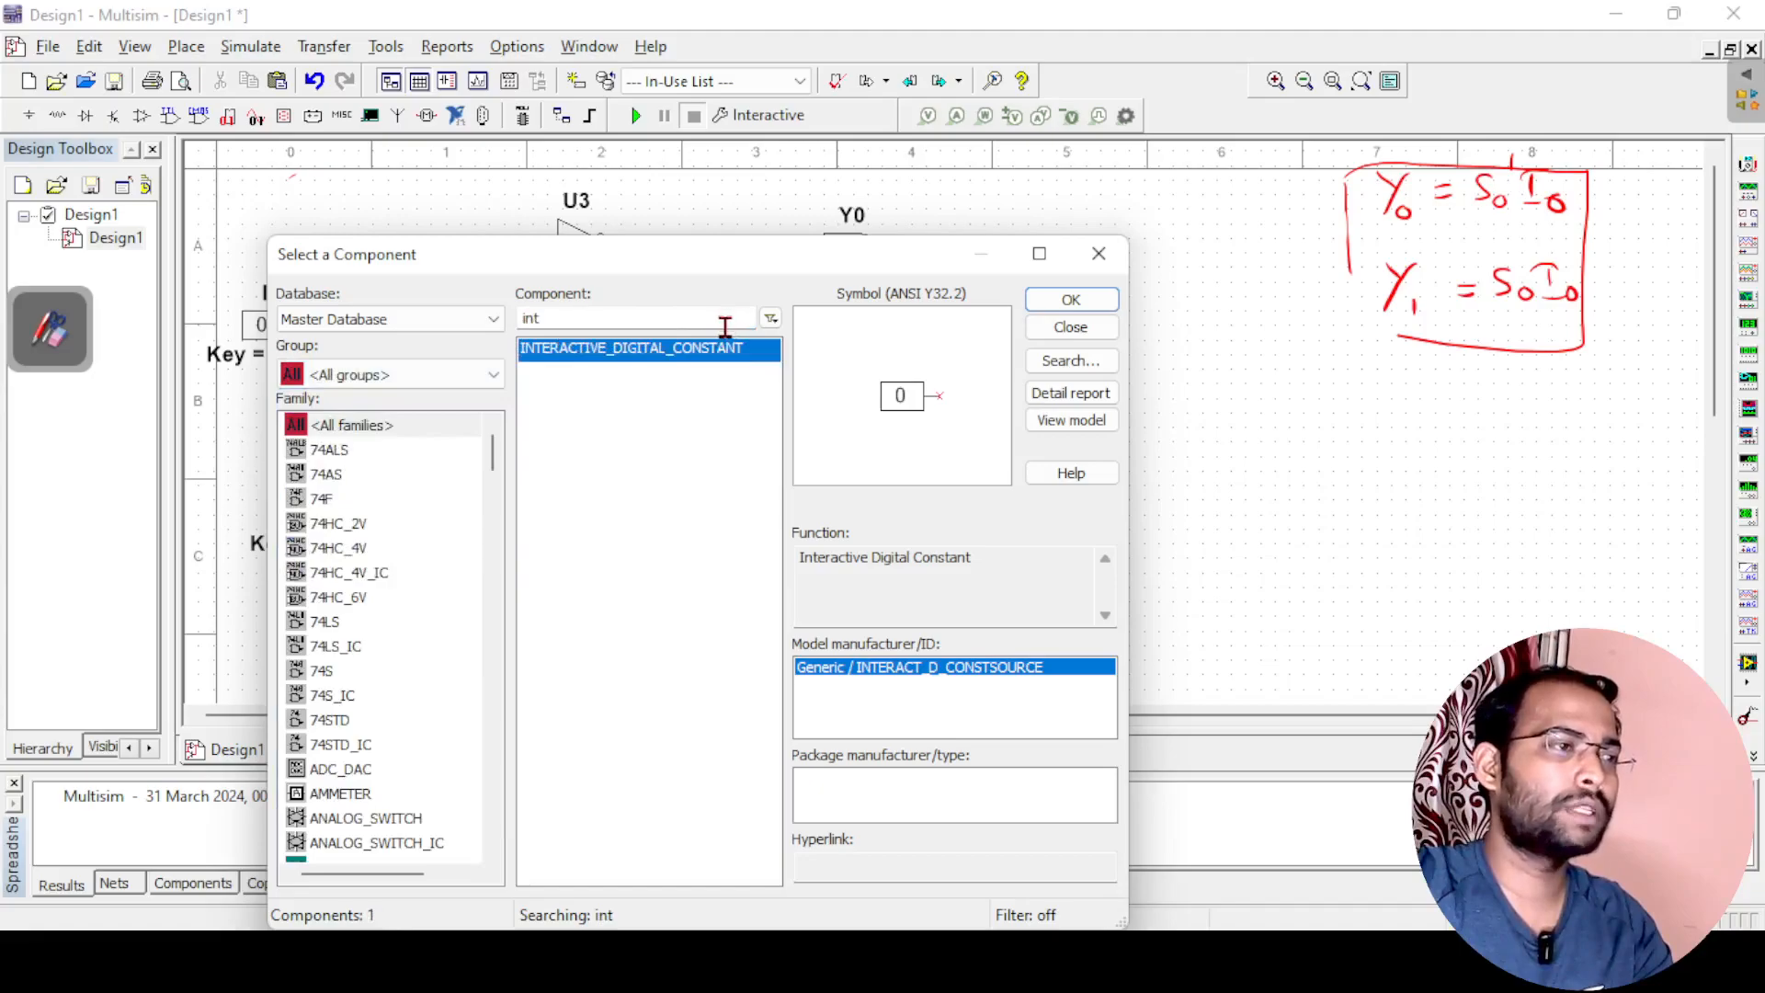
{"action": "left_click", "coordinate": [598, 319]}
{"action": "key", "text": "BackSpace"}
{"action": "key", "text": "BackSpace"}
{"action": "key", "text": "BackSpace"}
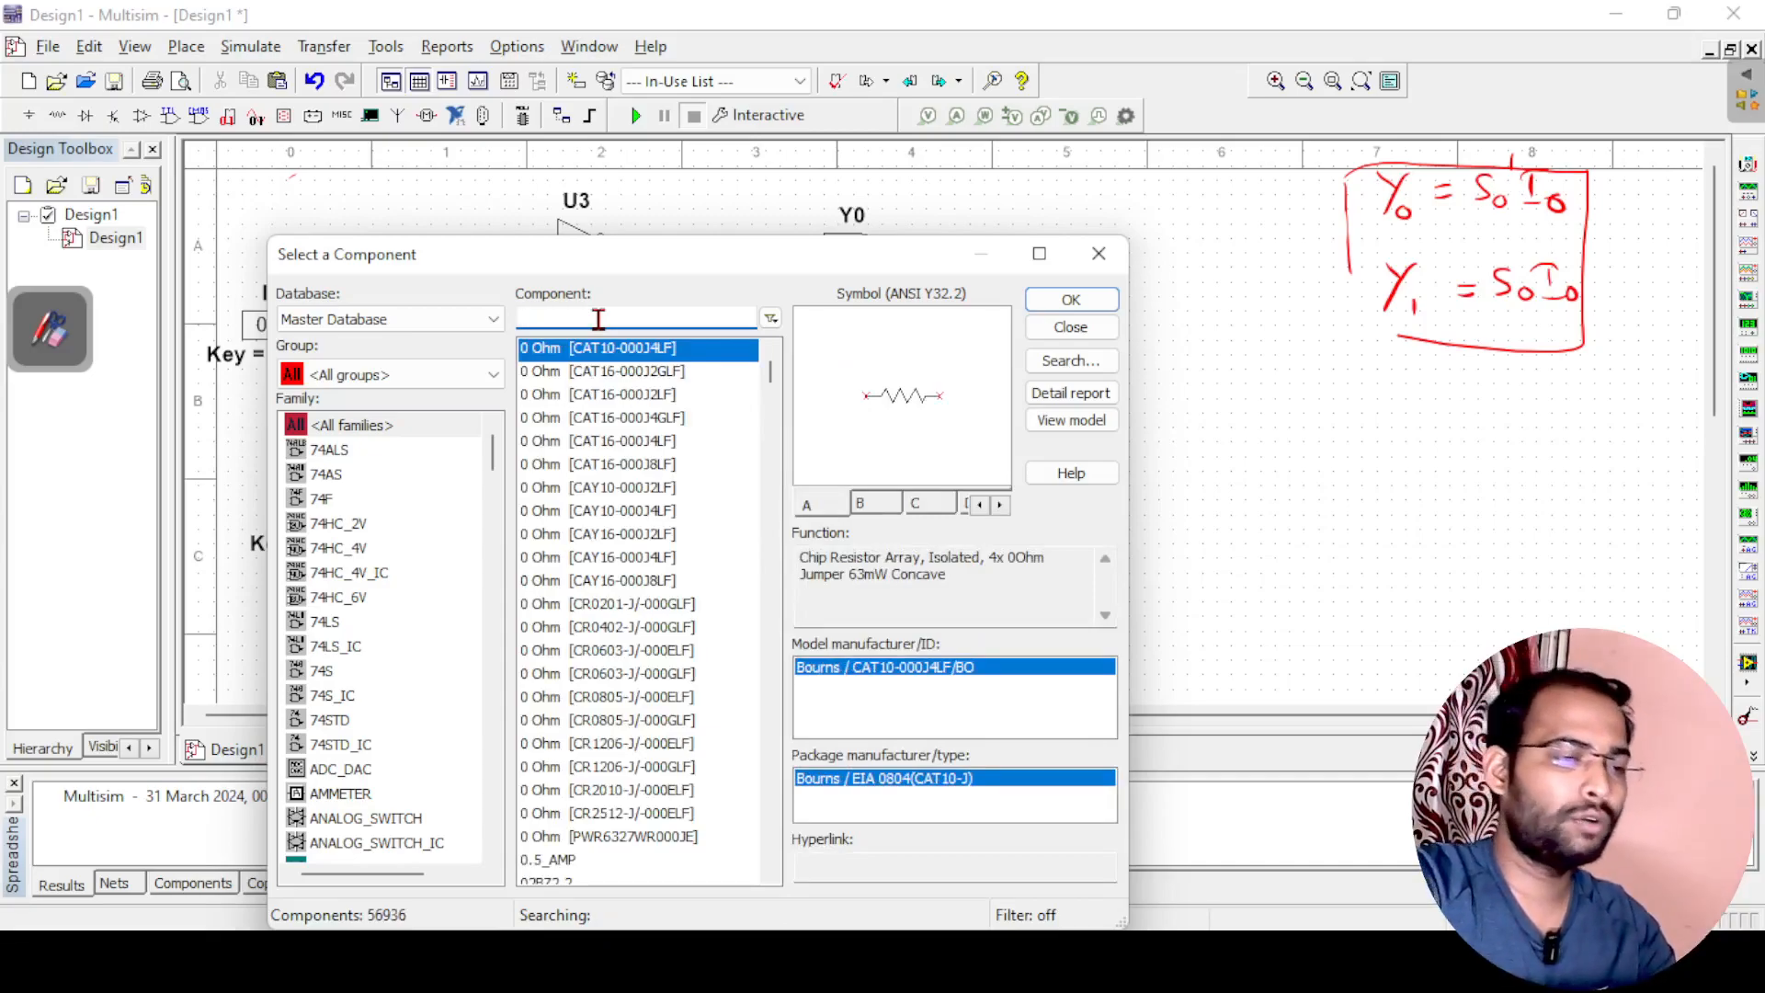
{"action": "type", "text": "prov"}
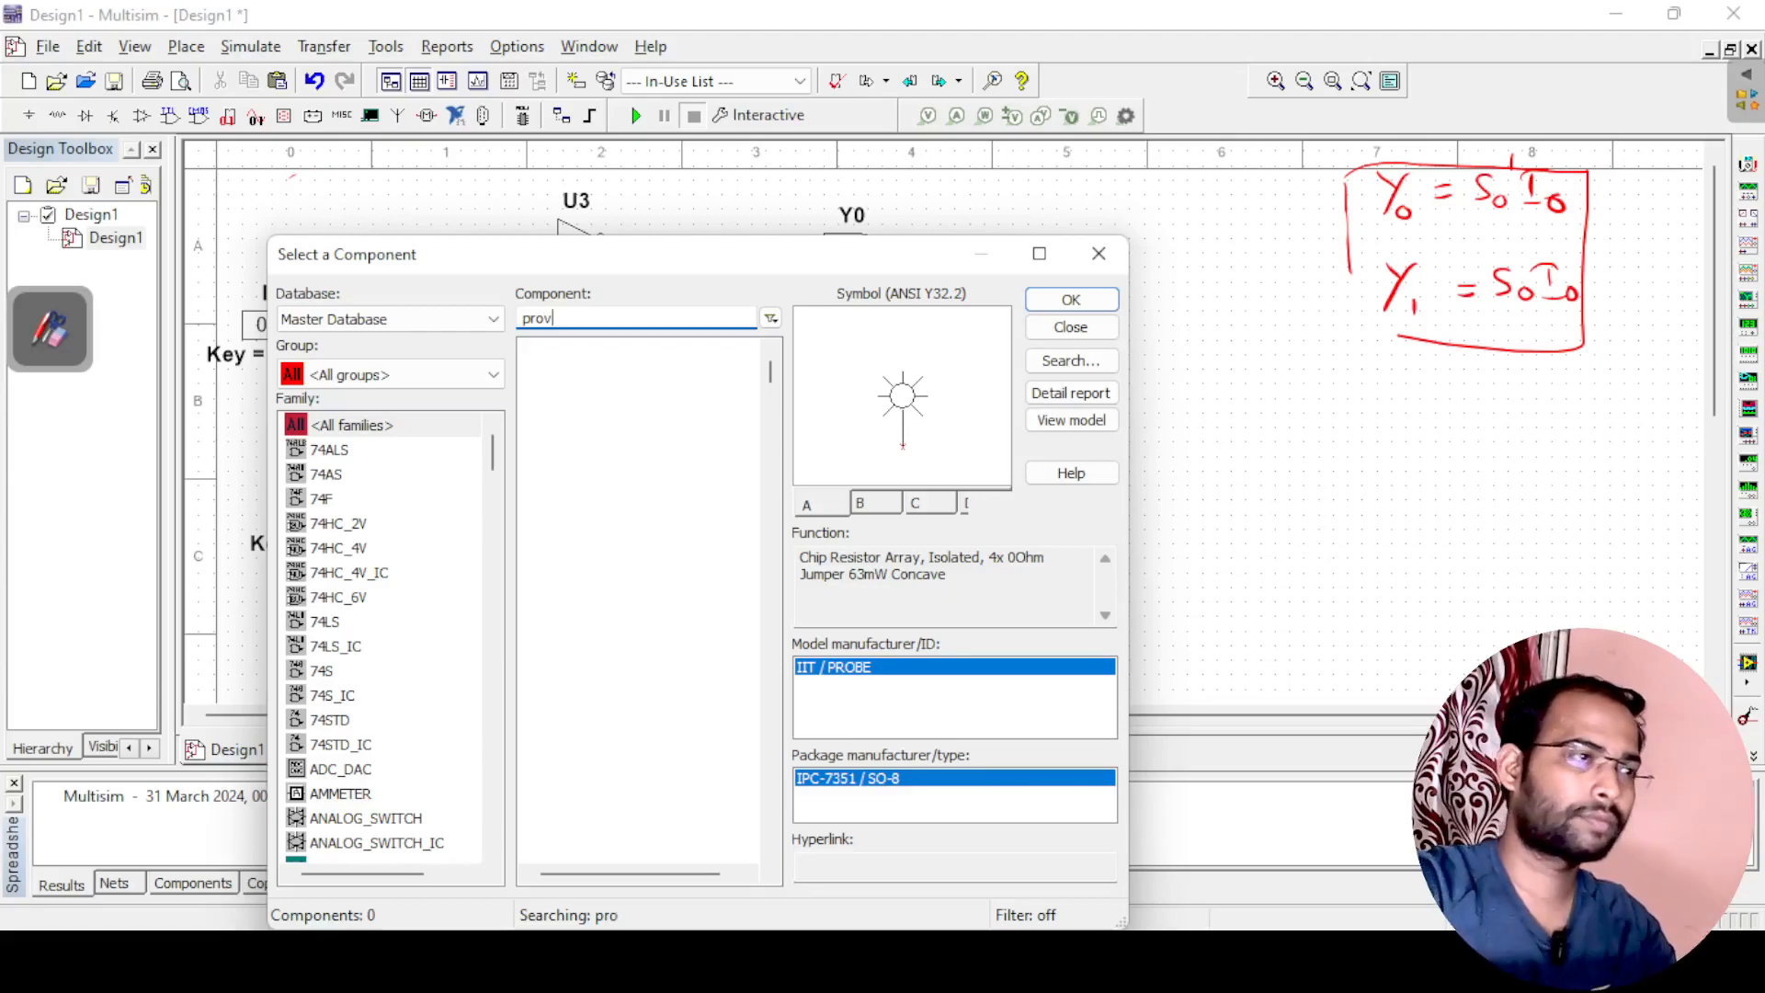
{"action": "type", "text": "e"}
{"action": "key", "text": "BackSpace"}
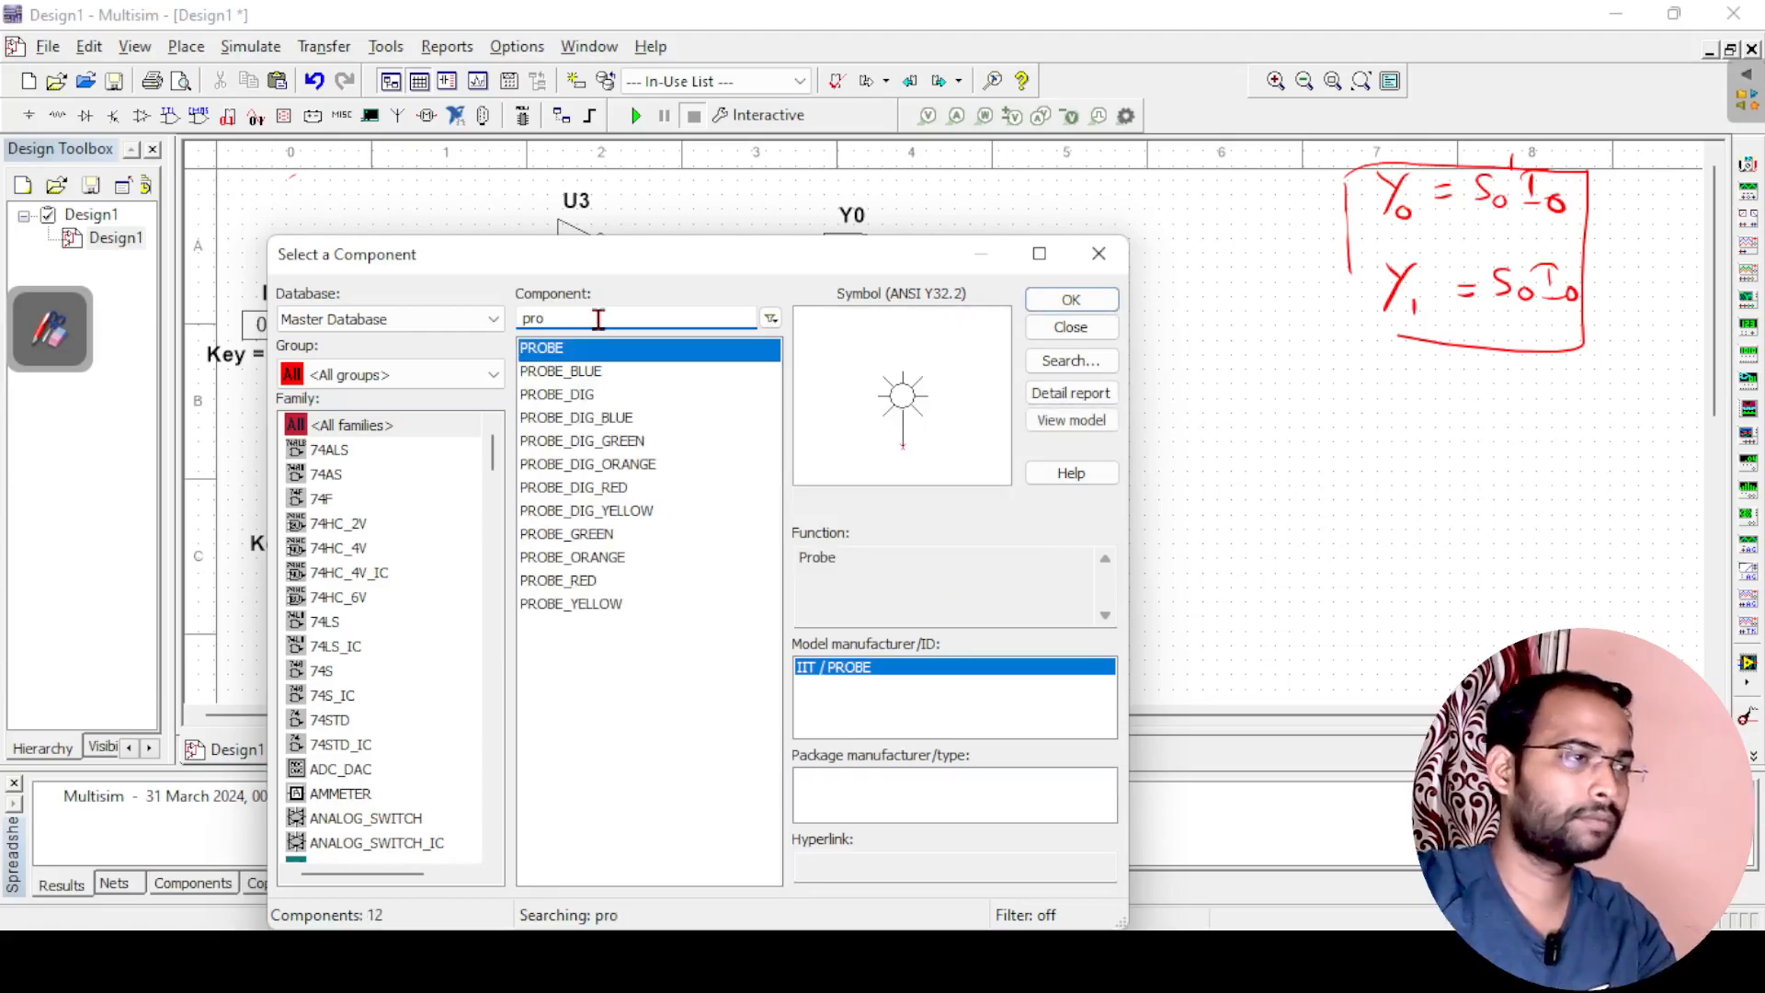
{"action": "left_click", "coordinate": [602, 583]}
{"action": "left_click", "coordinate": [1067, 300]}
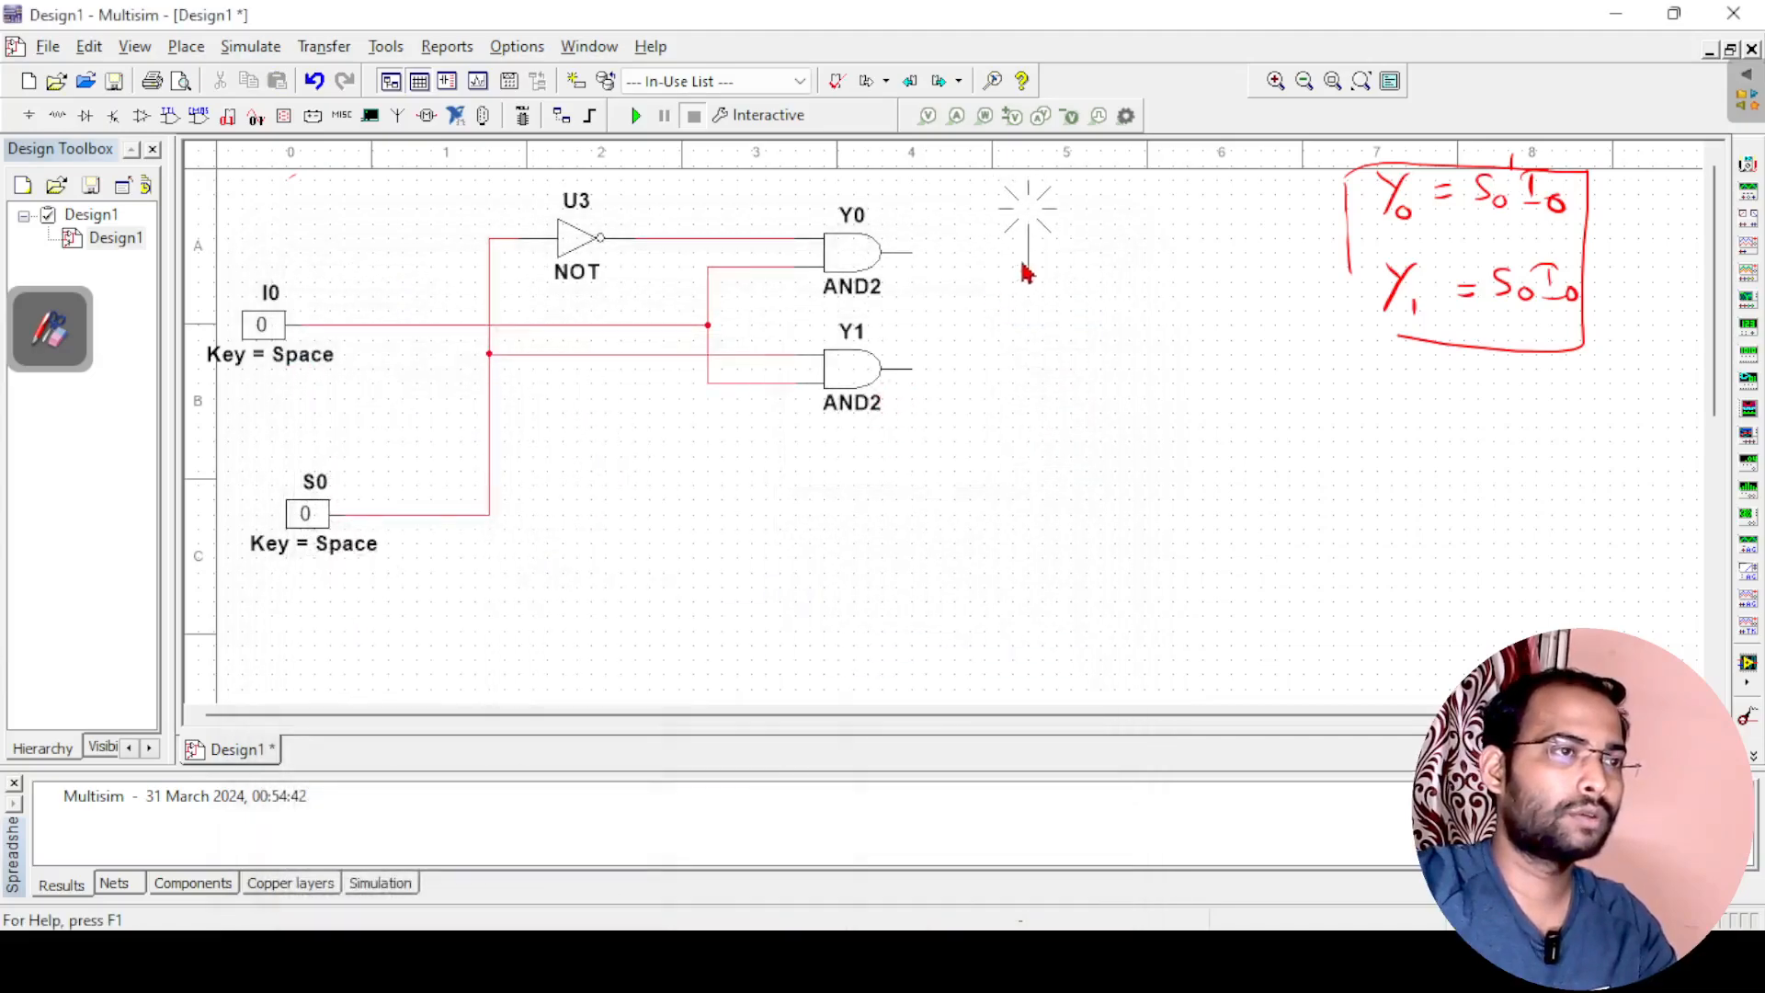
{"action": "left_click", "coordinate": [1021, 241]}
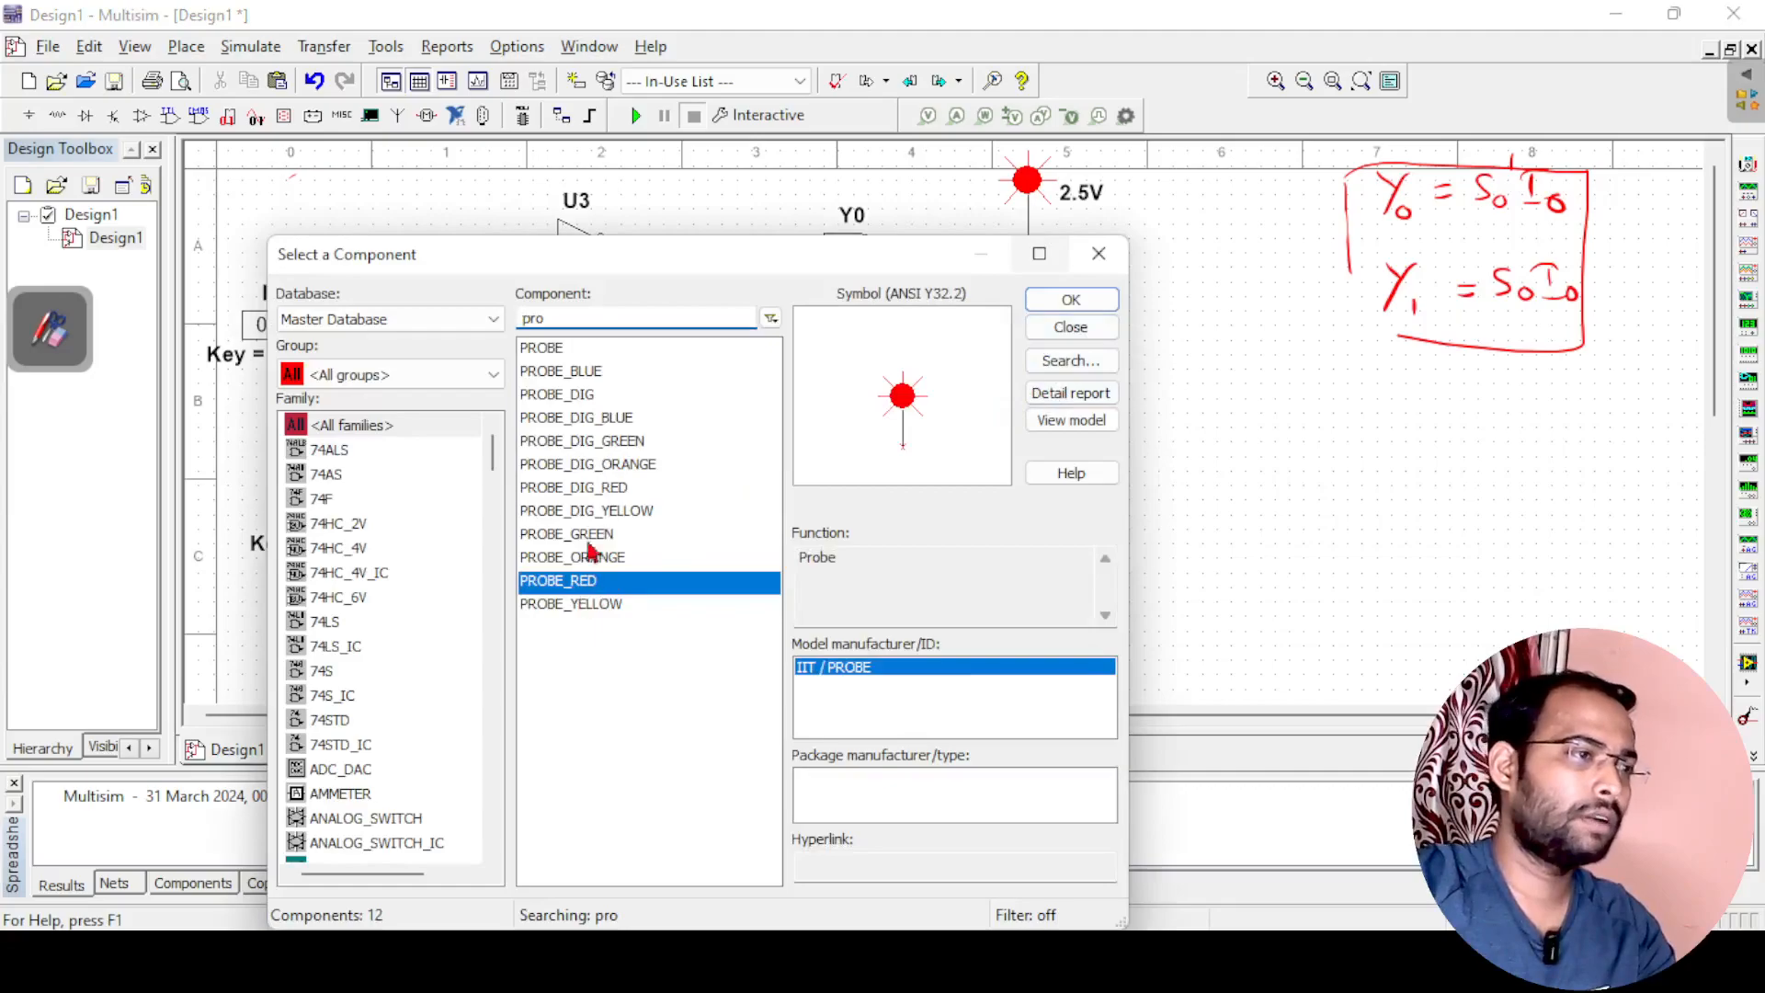
Place a PROBE_BLUE component below the red probe, beside gate Y1's output
{"action": "left_click", "coordinate": [579, 372]}
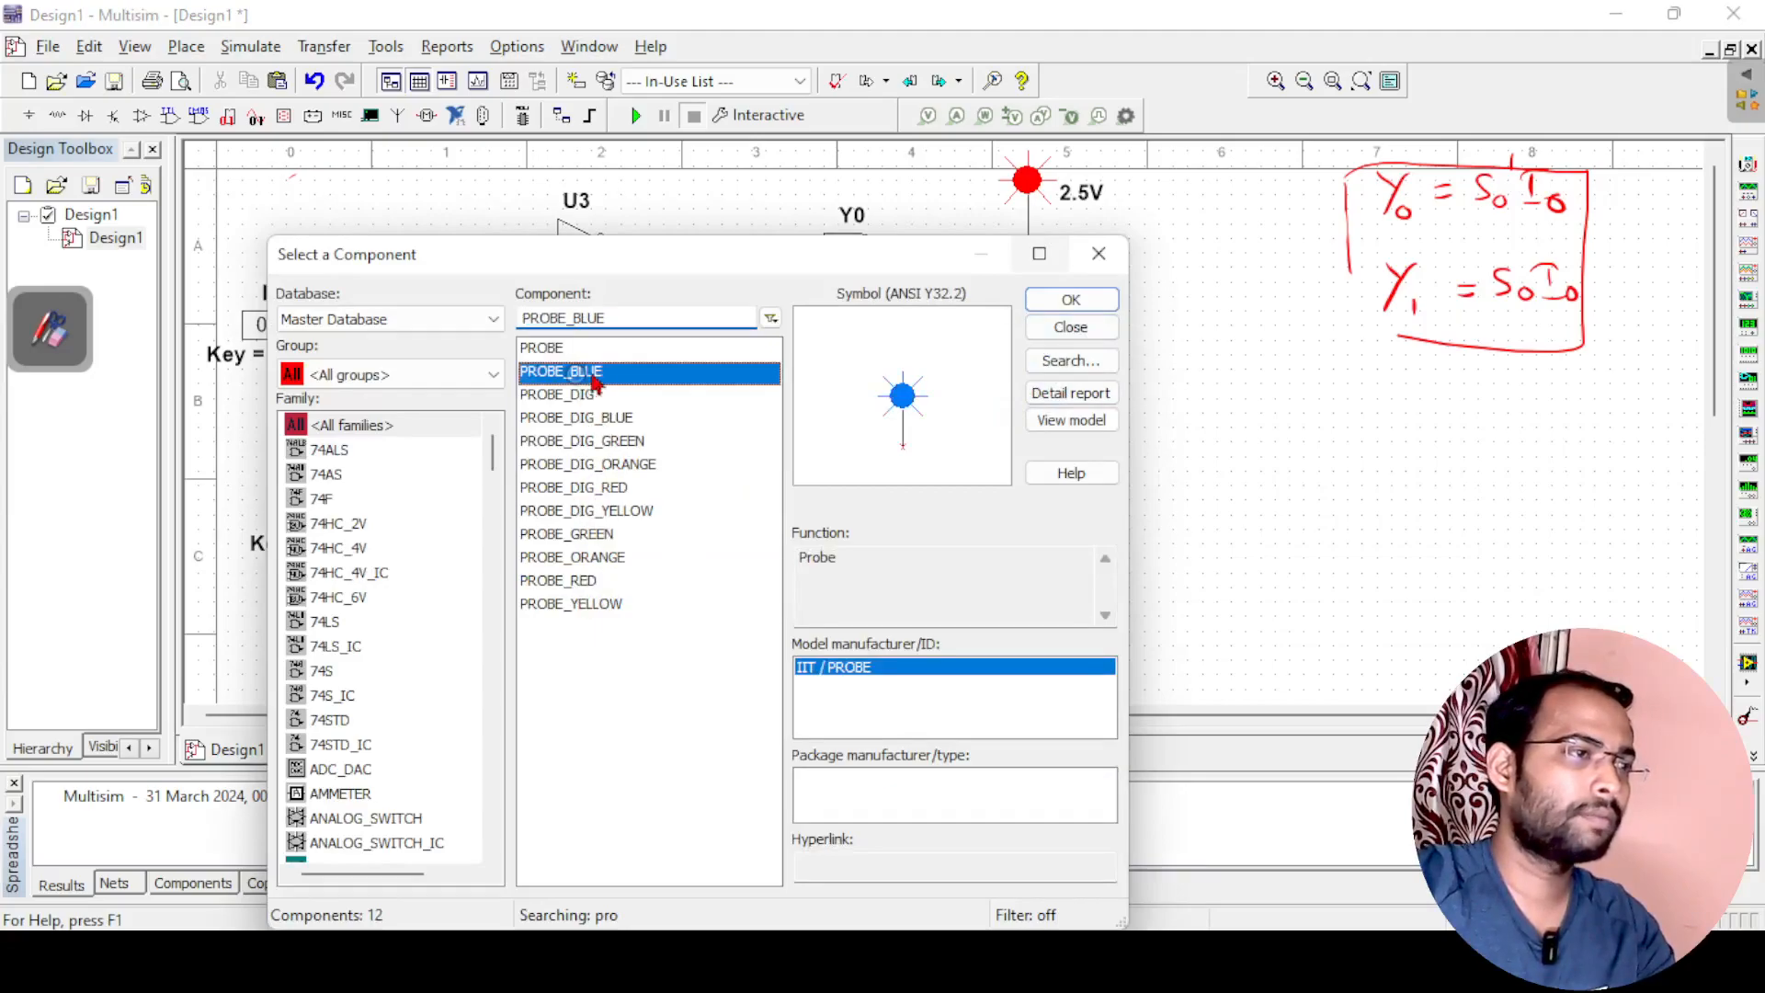
{"action": "left_click", "coordinate": [1069, 311]}
{"action": "left_click", "coordinate": [1031, 372]}
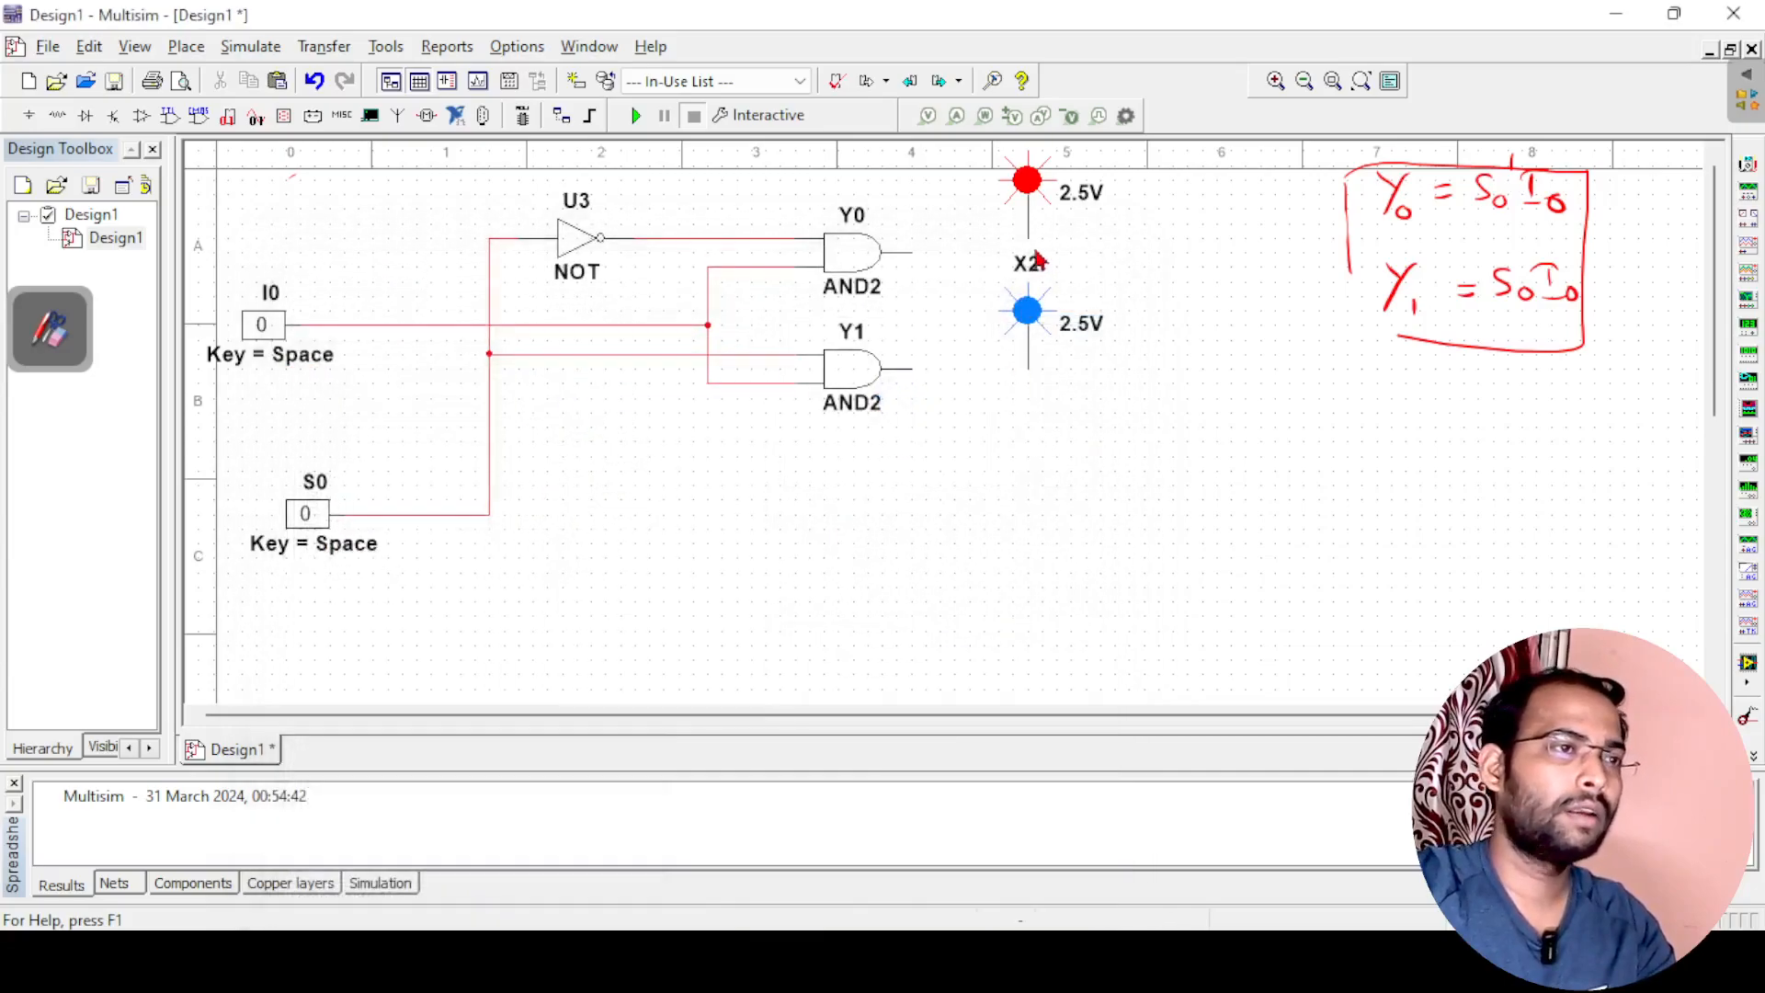
Wire the red probe to gate Y0's output and the blue probe to gate Y1's output
{"action": "left_click", "coordinate": [1029, 241]}
{"action": "left_click", "coordinate": [911, 250]}
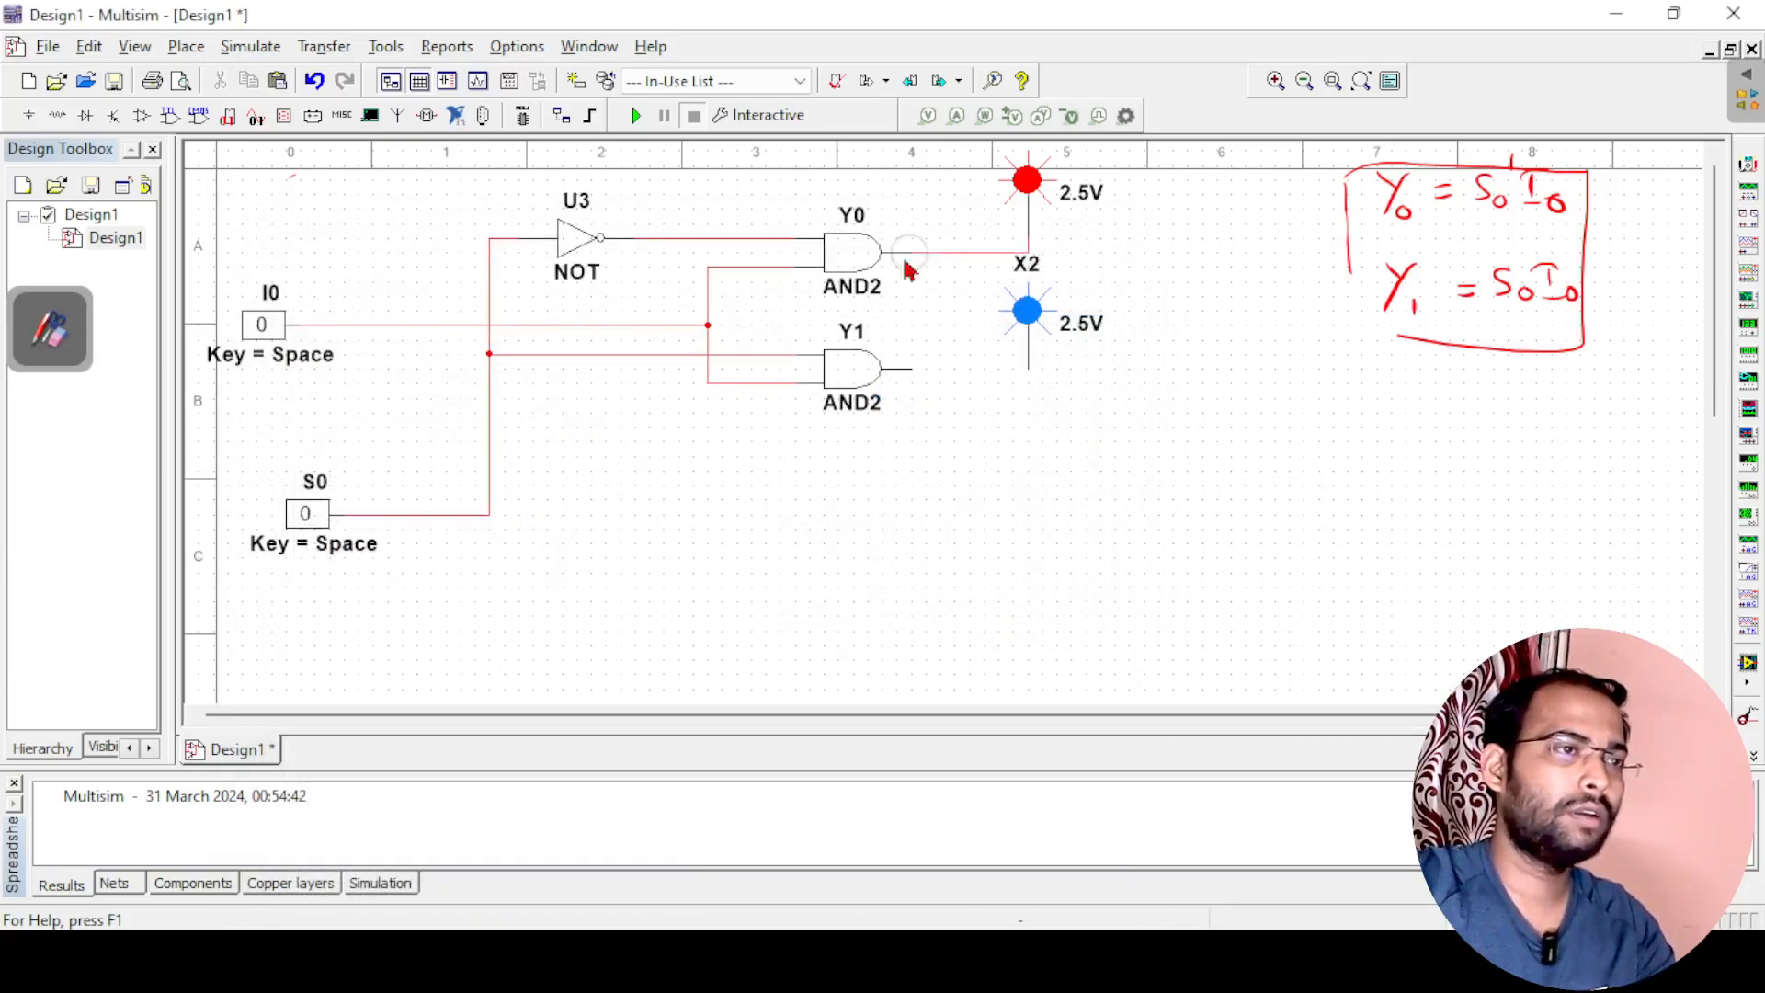
{"action": "left_click", "coordinate": [1027, 367]}
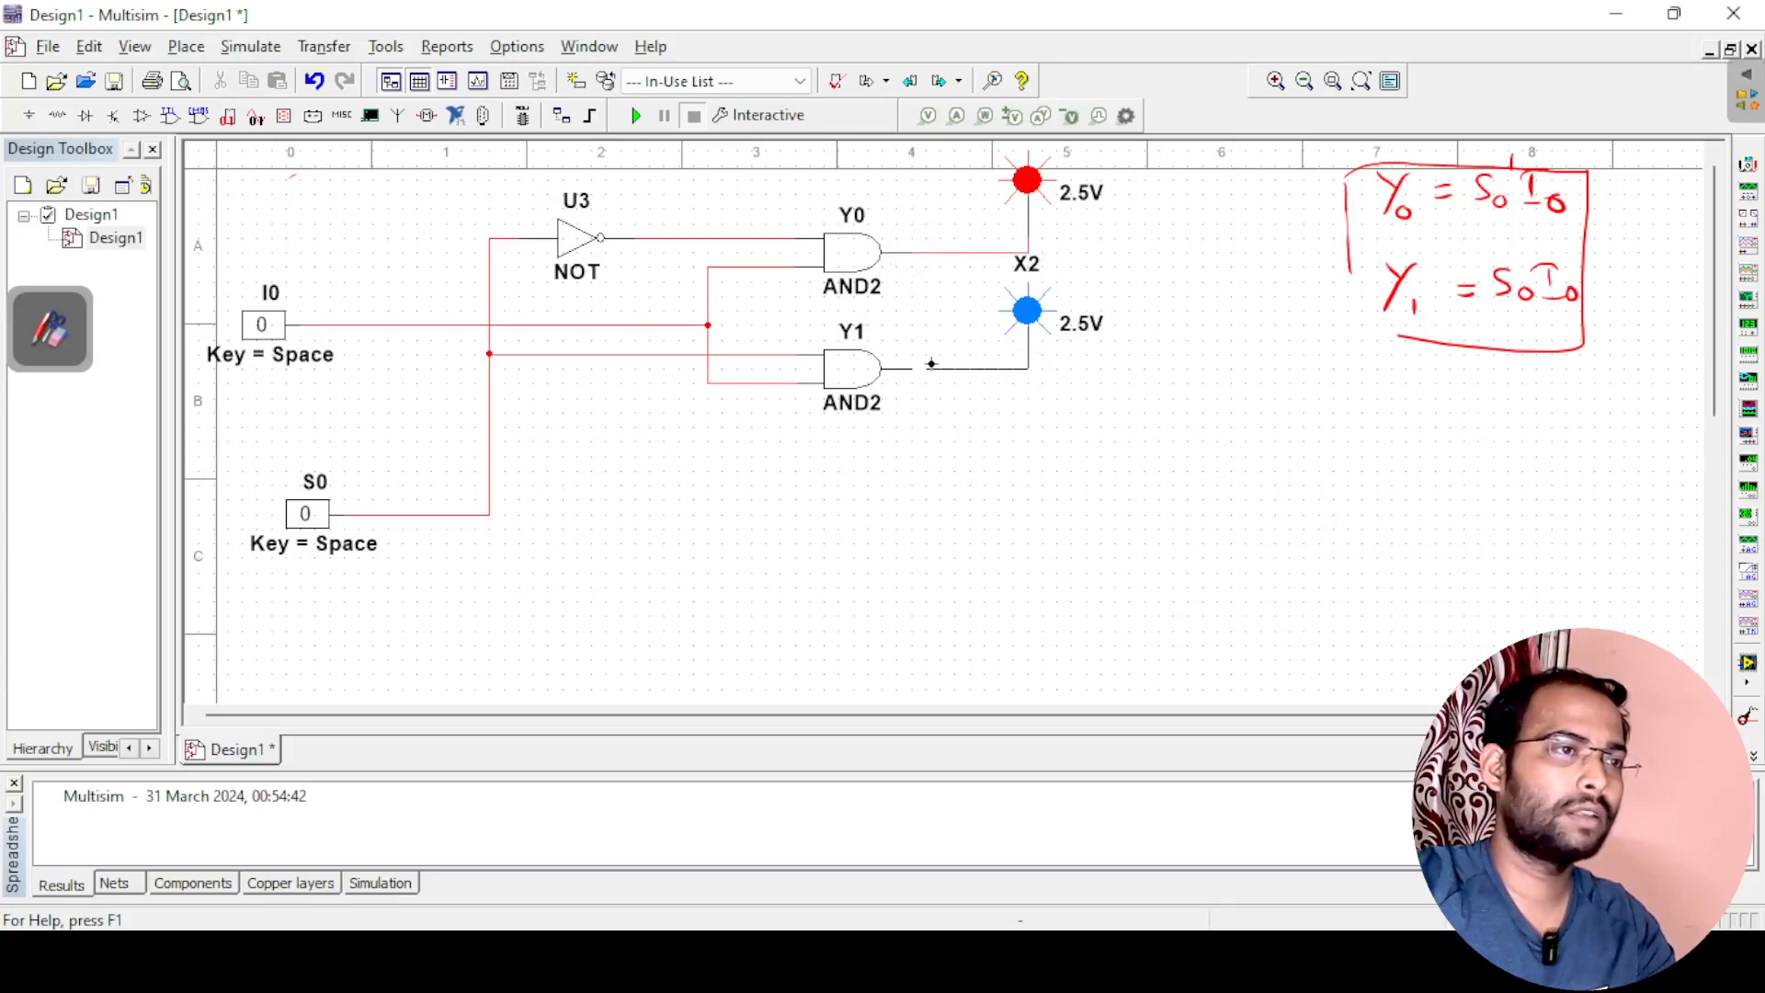
{"action": "left_click", "coordinate": [911, 367]}
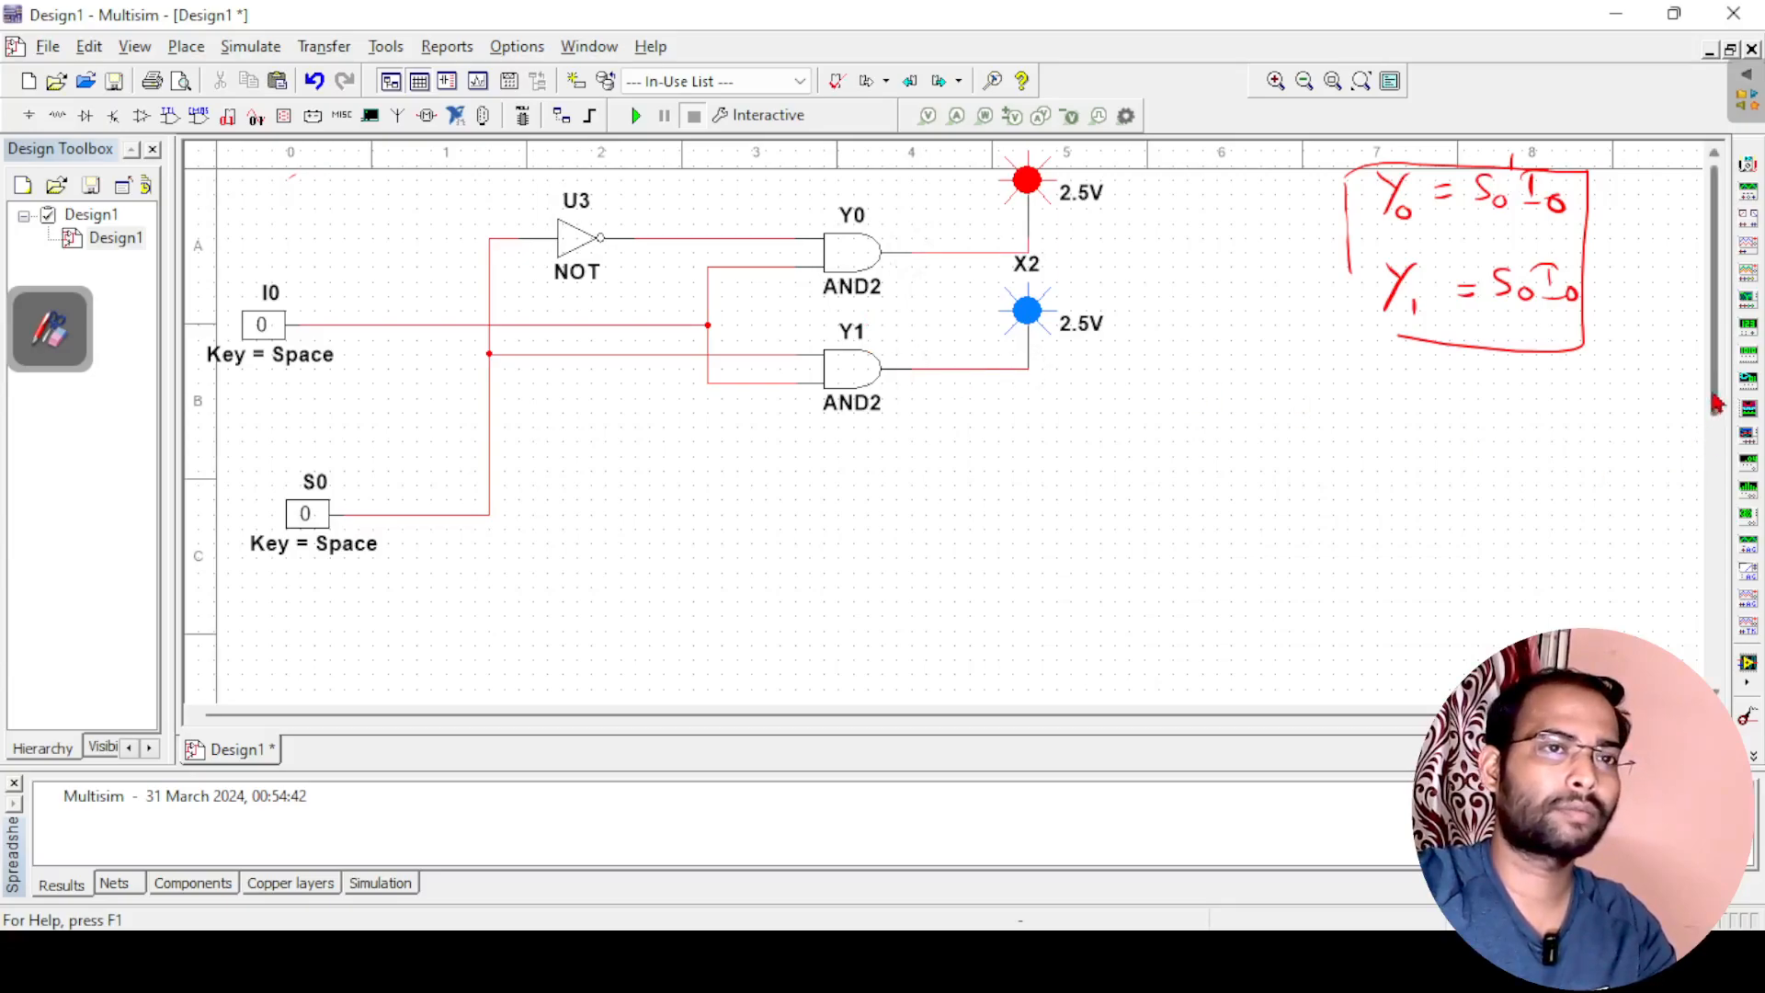
Move the entire circuit down and to the right so both probes sit fully inside the sheet
{"action": "scroll", "coordinate": [1722, 388], "scroll_direction": "up", "scroll_amount": 1}
{"action": "key", "text": "ctrl+a"}
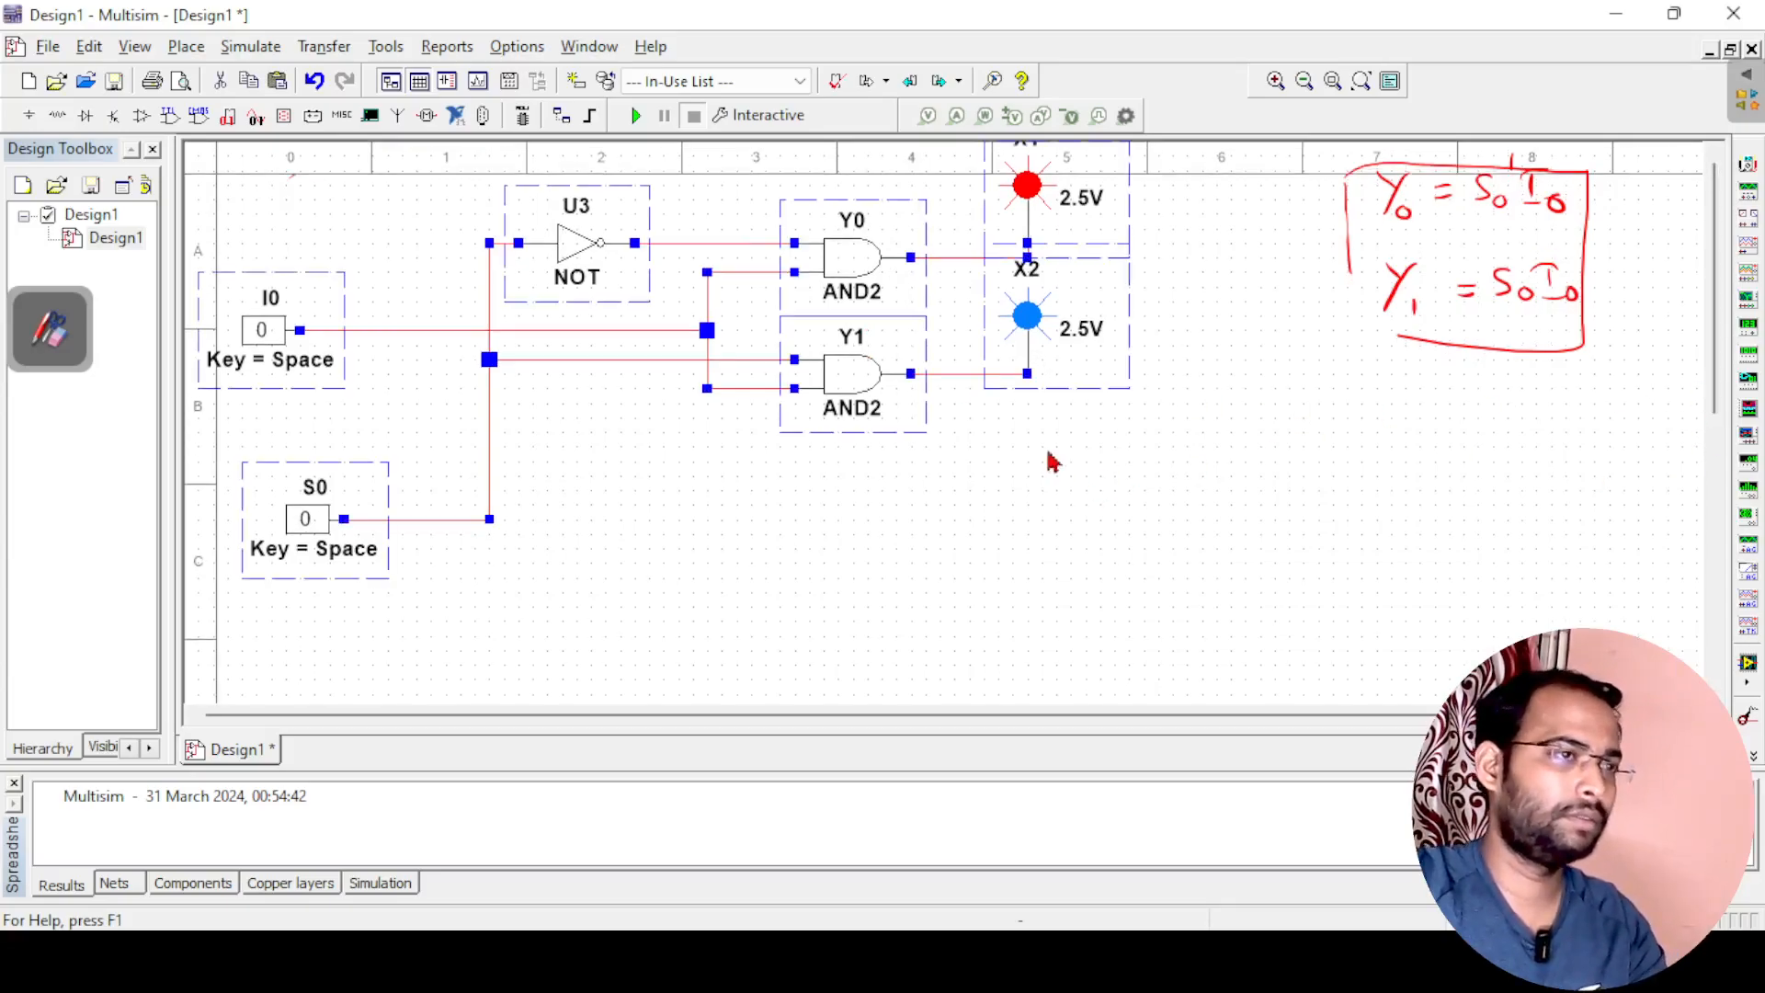
{"action": "key", "text": "Down"}
{"action": "key", "text": "Down"}
{"action": "key", "text": "Down"}
{"action": "key", "text": "Down"}
{"action": "key", "text": "Down"}
{"action": "key", "text": "Down"}
{"action": "key", "text": "Down"}
{"action": "key", "text": "Right"}
{"action": "key", "text": "Right"}
{"action": "key", "text": "Right"}
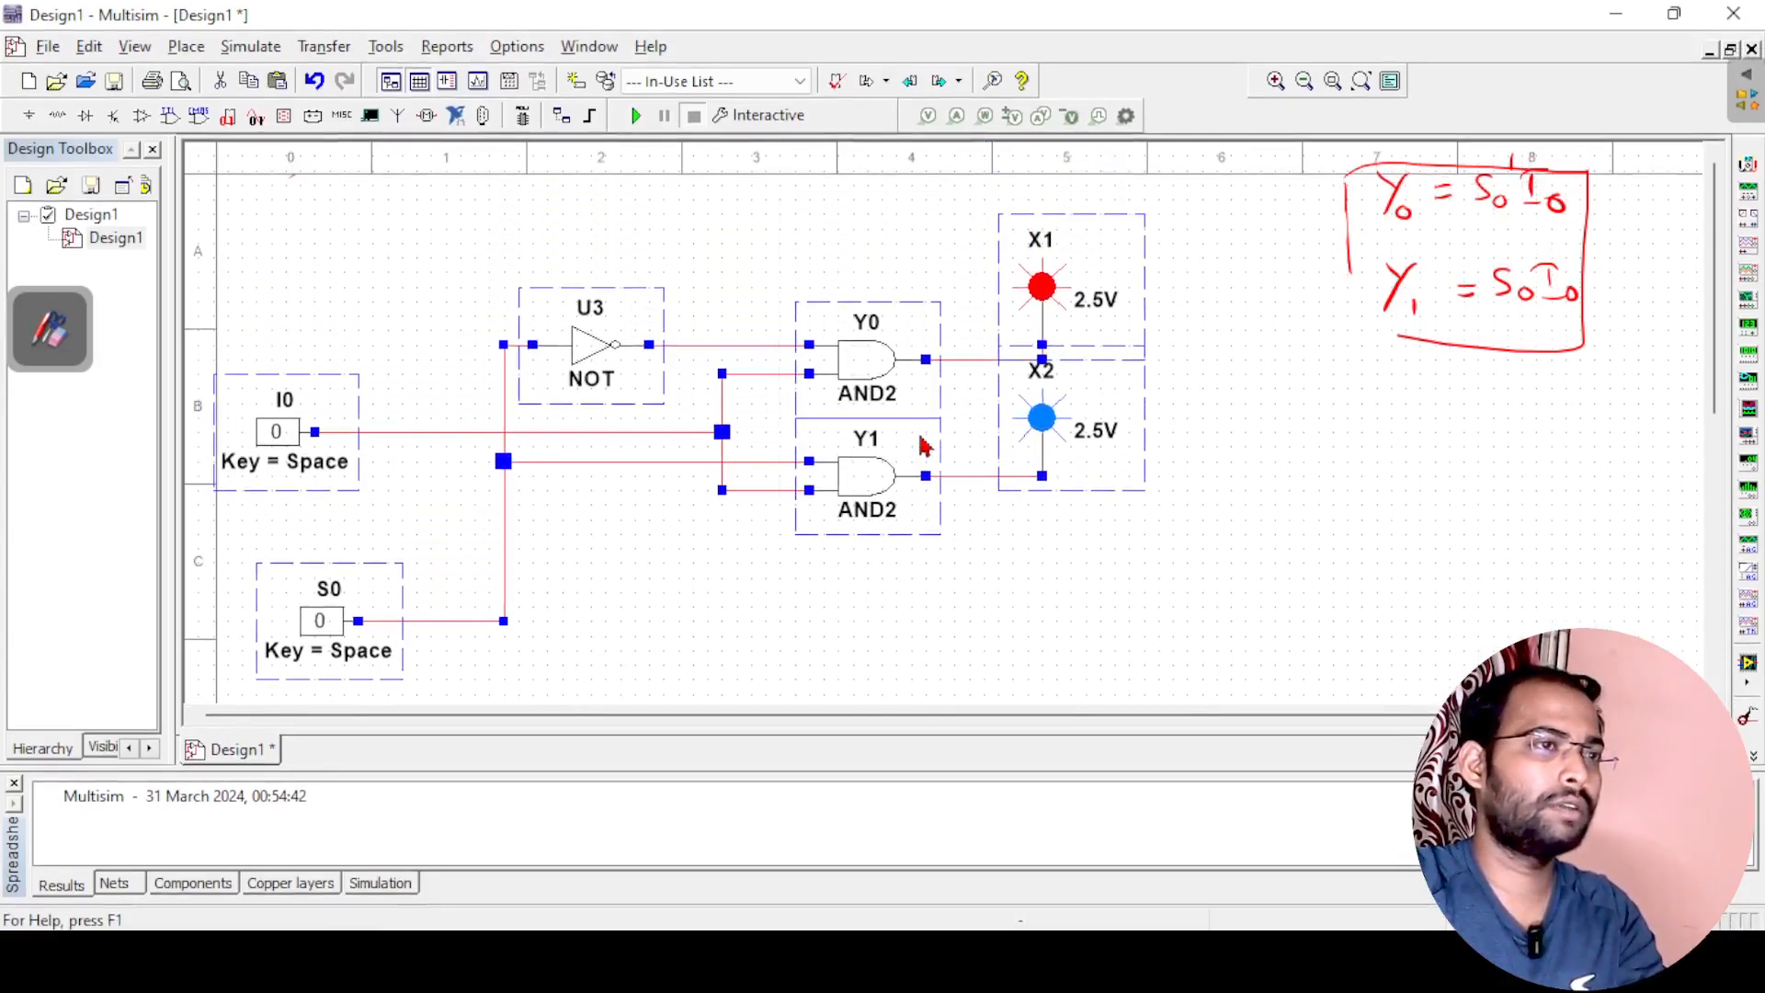
{"action": "key", "text": "Right"}
{"action": "key", "text": "Right"}
{"action": "left_click", "coordinate": [1103, 558]}
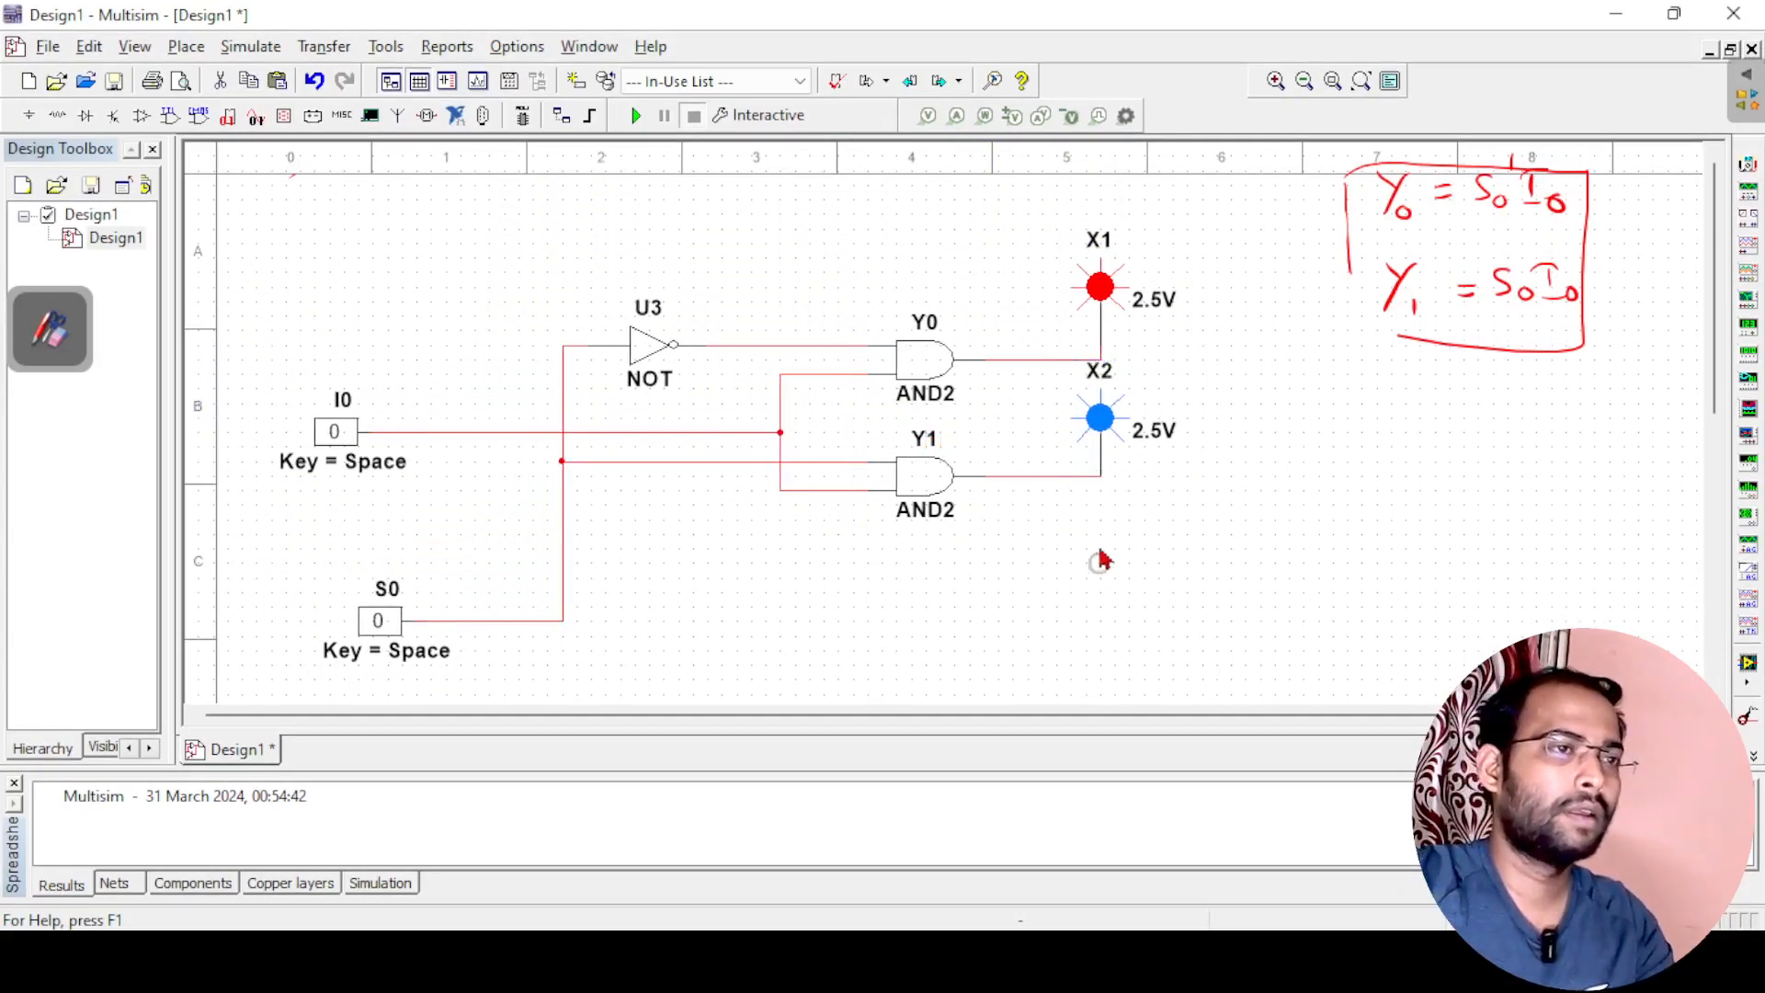
Try to set the red probe's reference designator to Y0
{"action": "left_click", "coordinate": [1099, 239]}
{"action": "double_click", "coordinate": [1099, 239]}
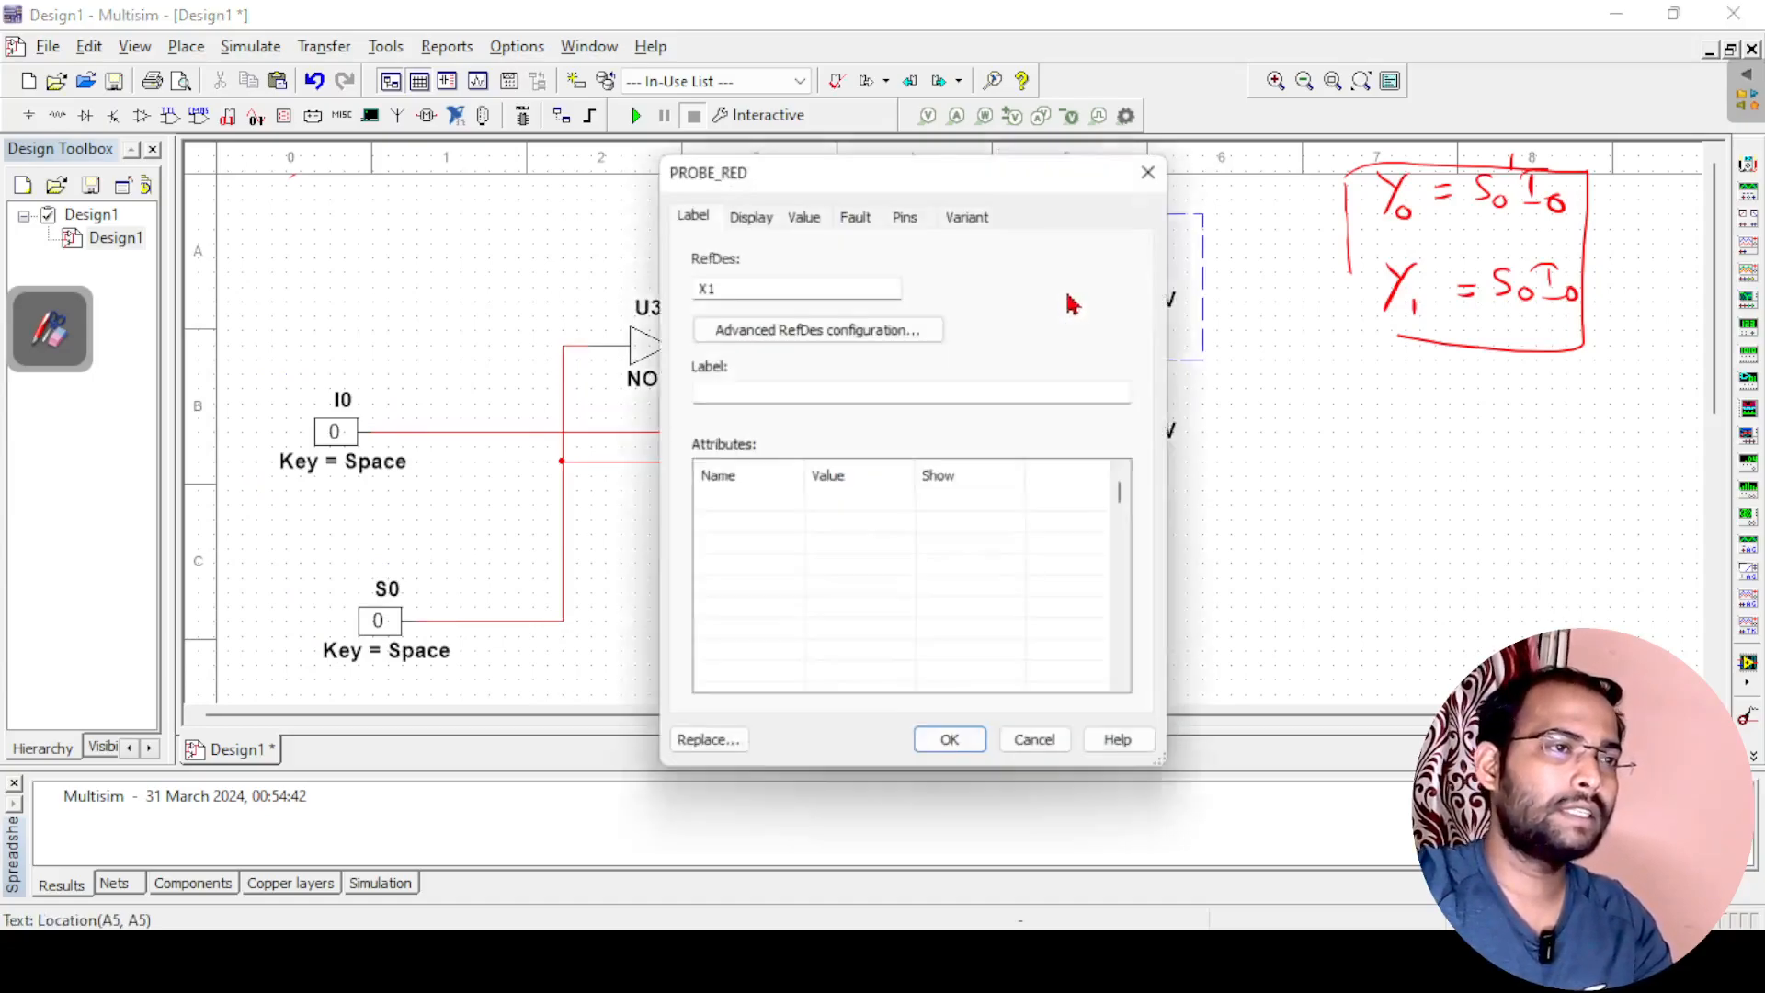
{"action": "left_click_drag", "start_coordinate": [738, 286], "coordinate": [664, 290]}
{"action": "type", "text": "y0"}
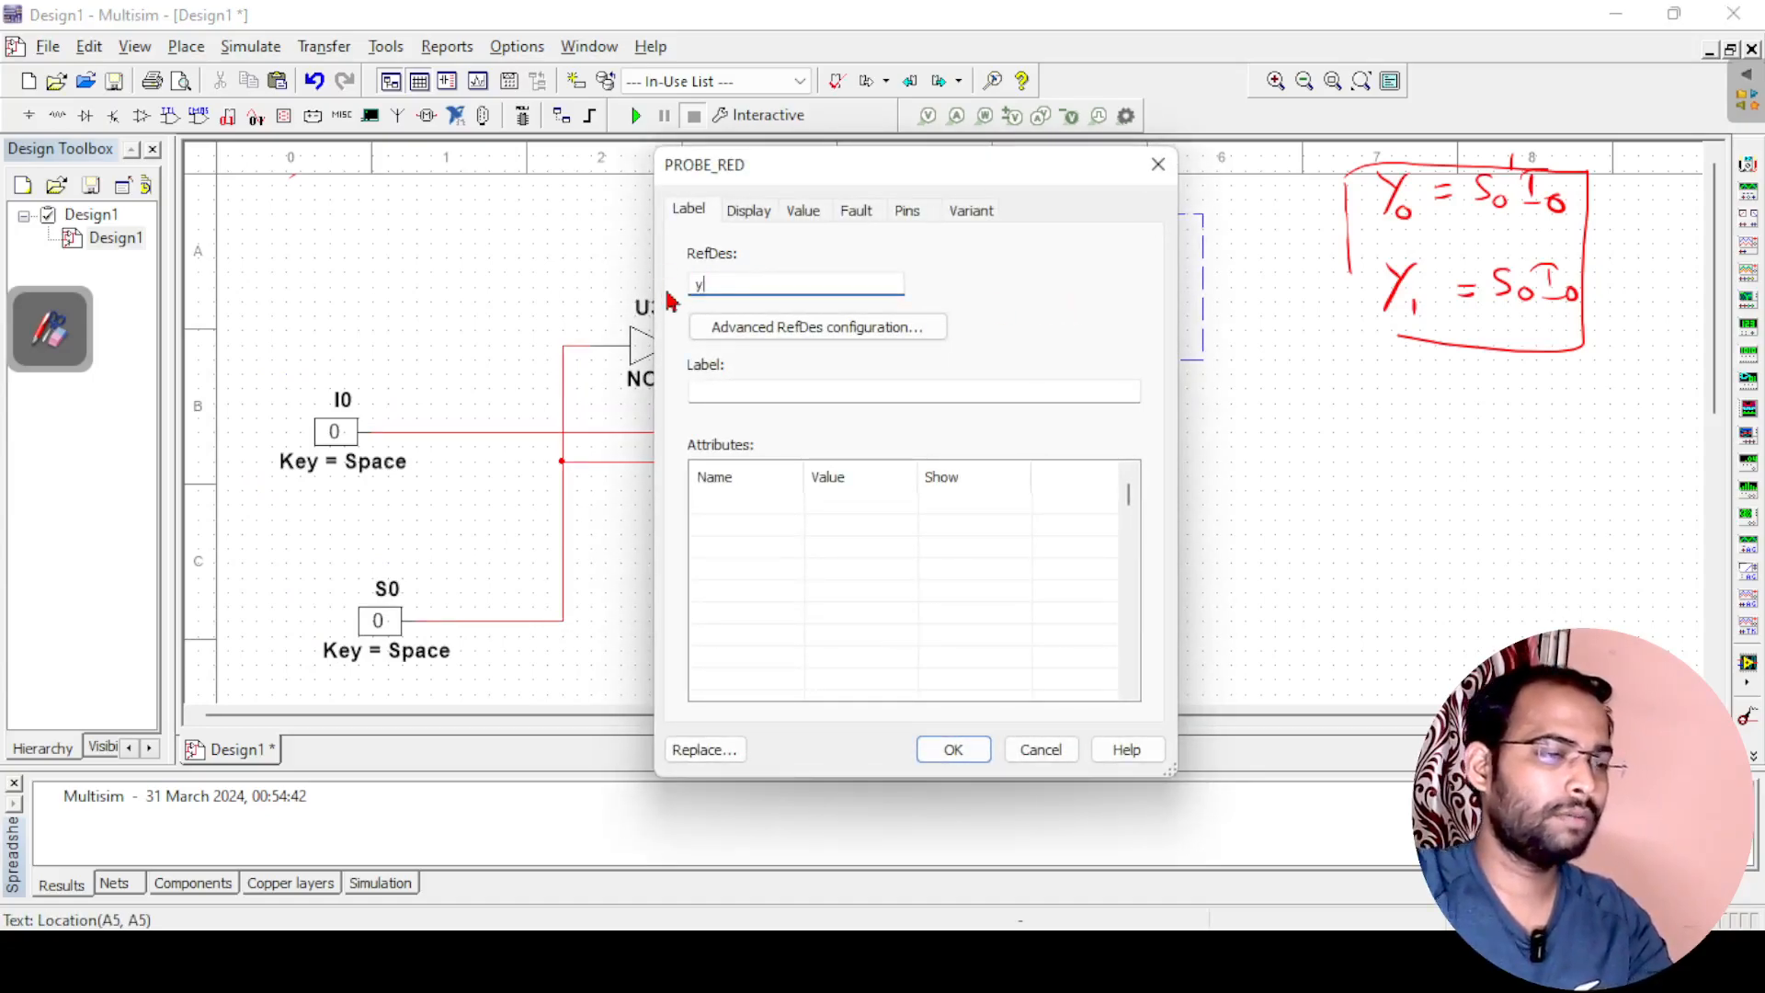
{"action": "left_click", "coordinate": [956, 749]}
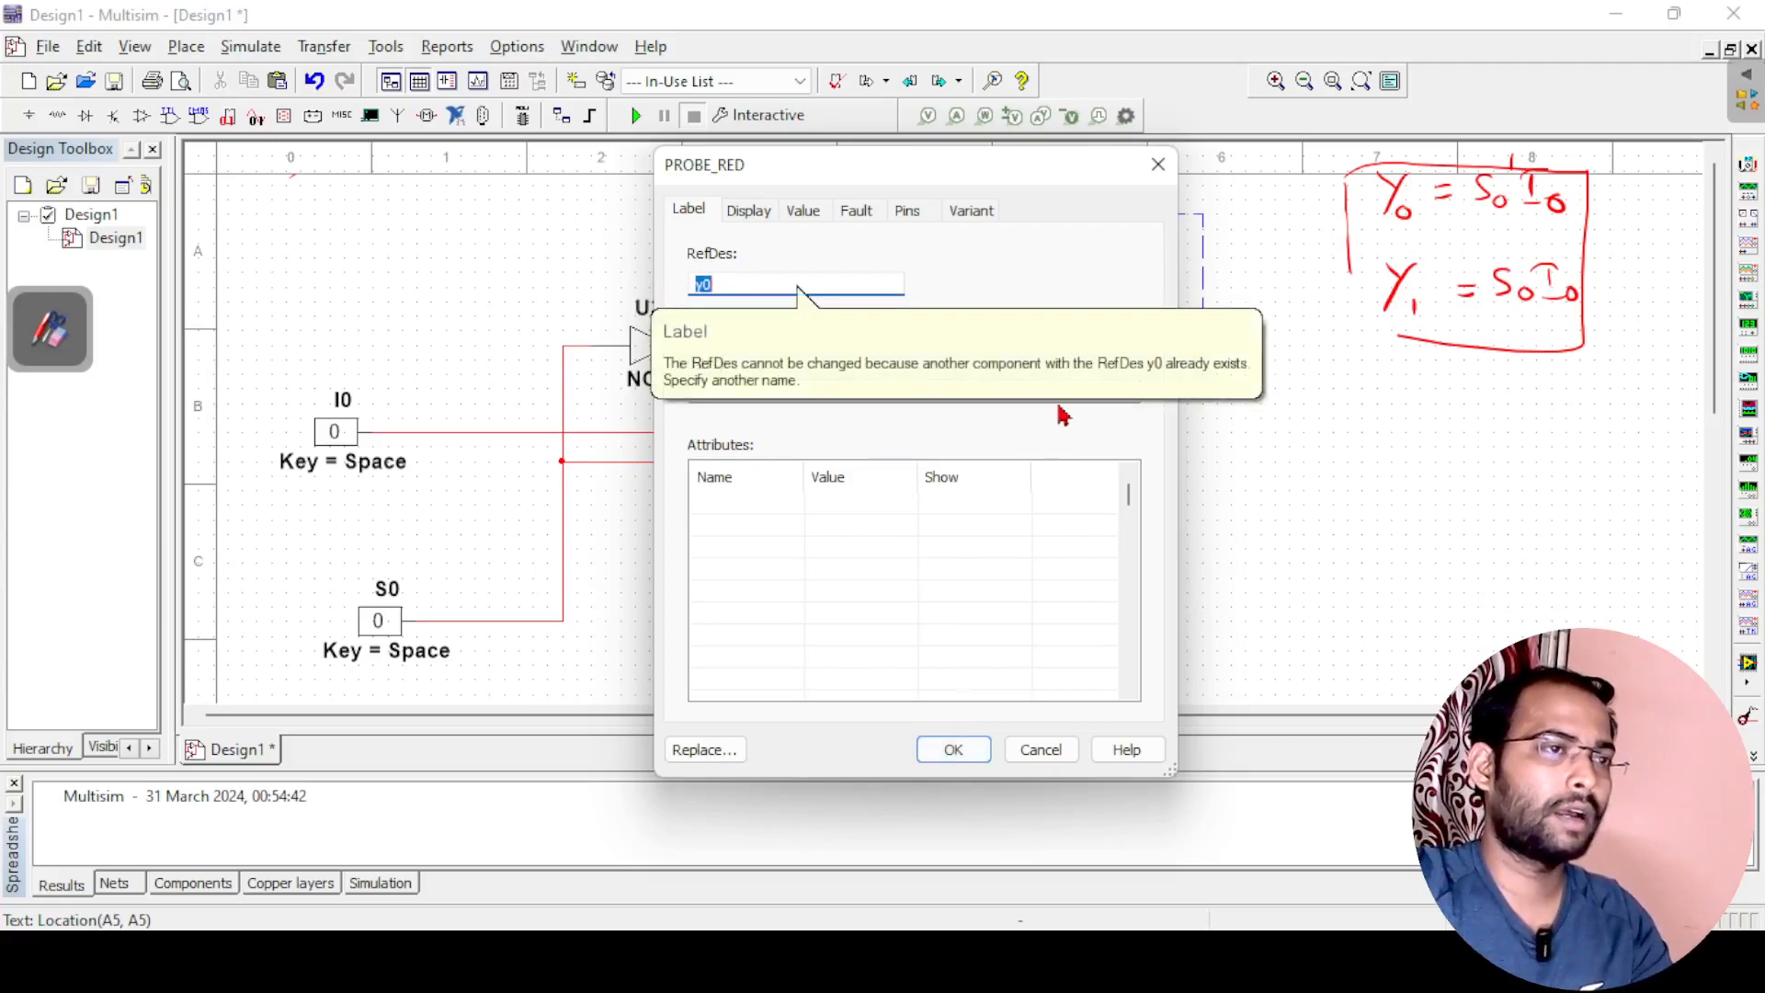
{"action": "left_click", "coordinate": [725, 285]}
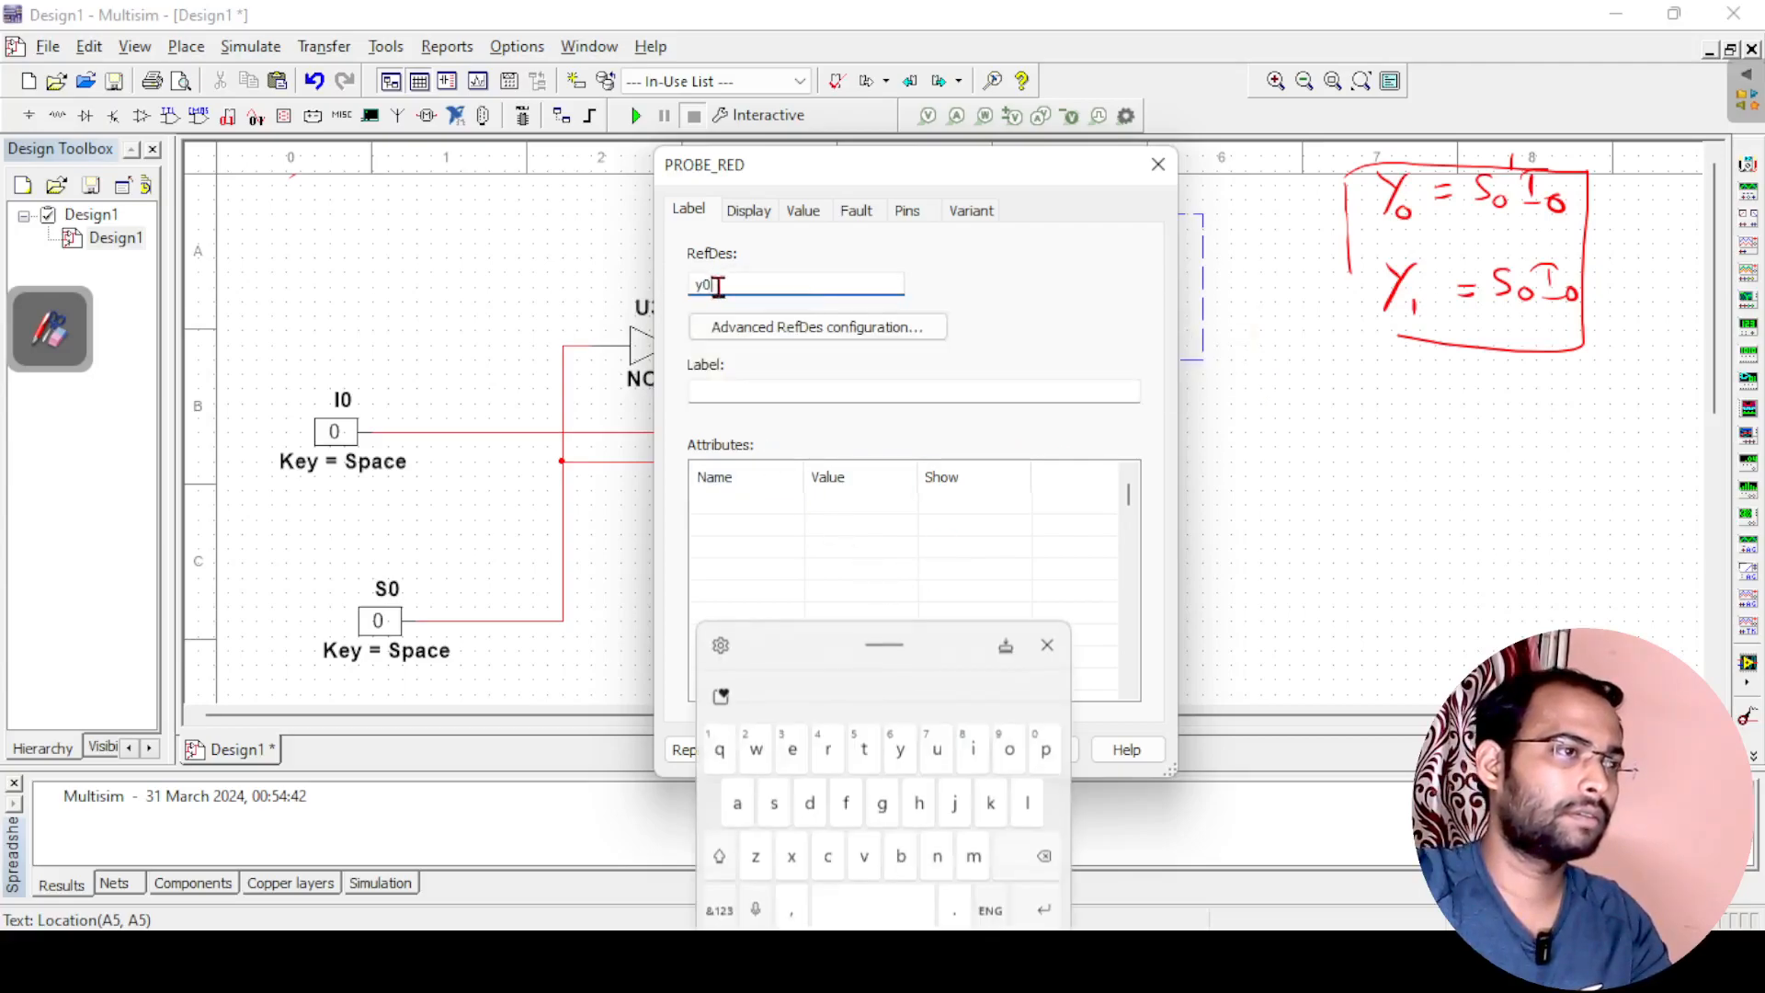
{"action": "type", "text": "Y"}
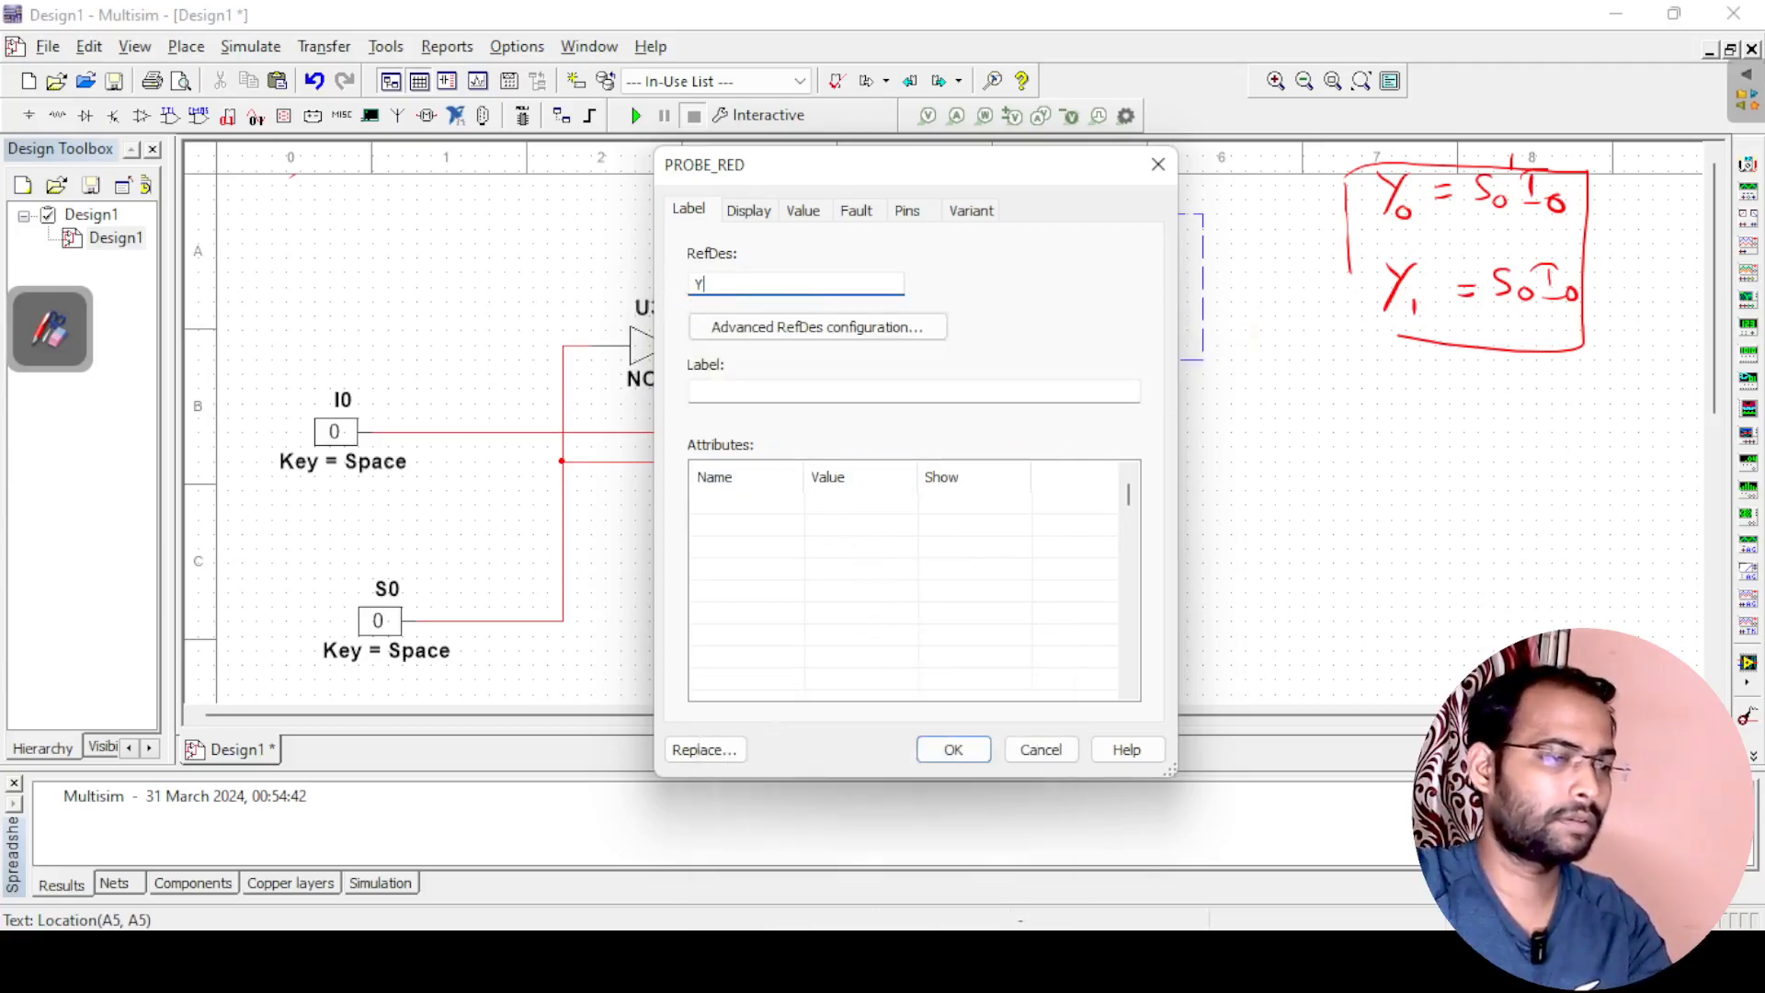
{"action": "type", "text": "0"}
{"action": "left_click", "coordinate": [956, 748]}
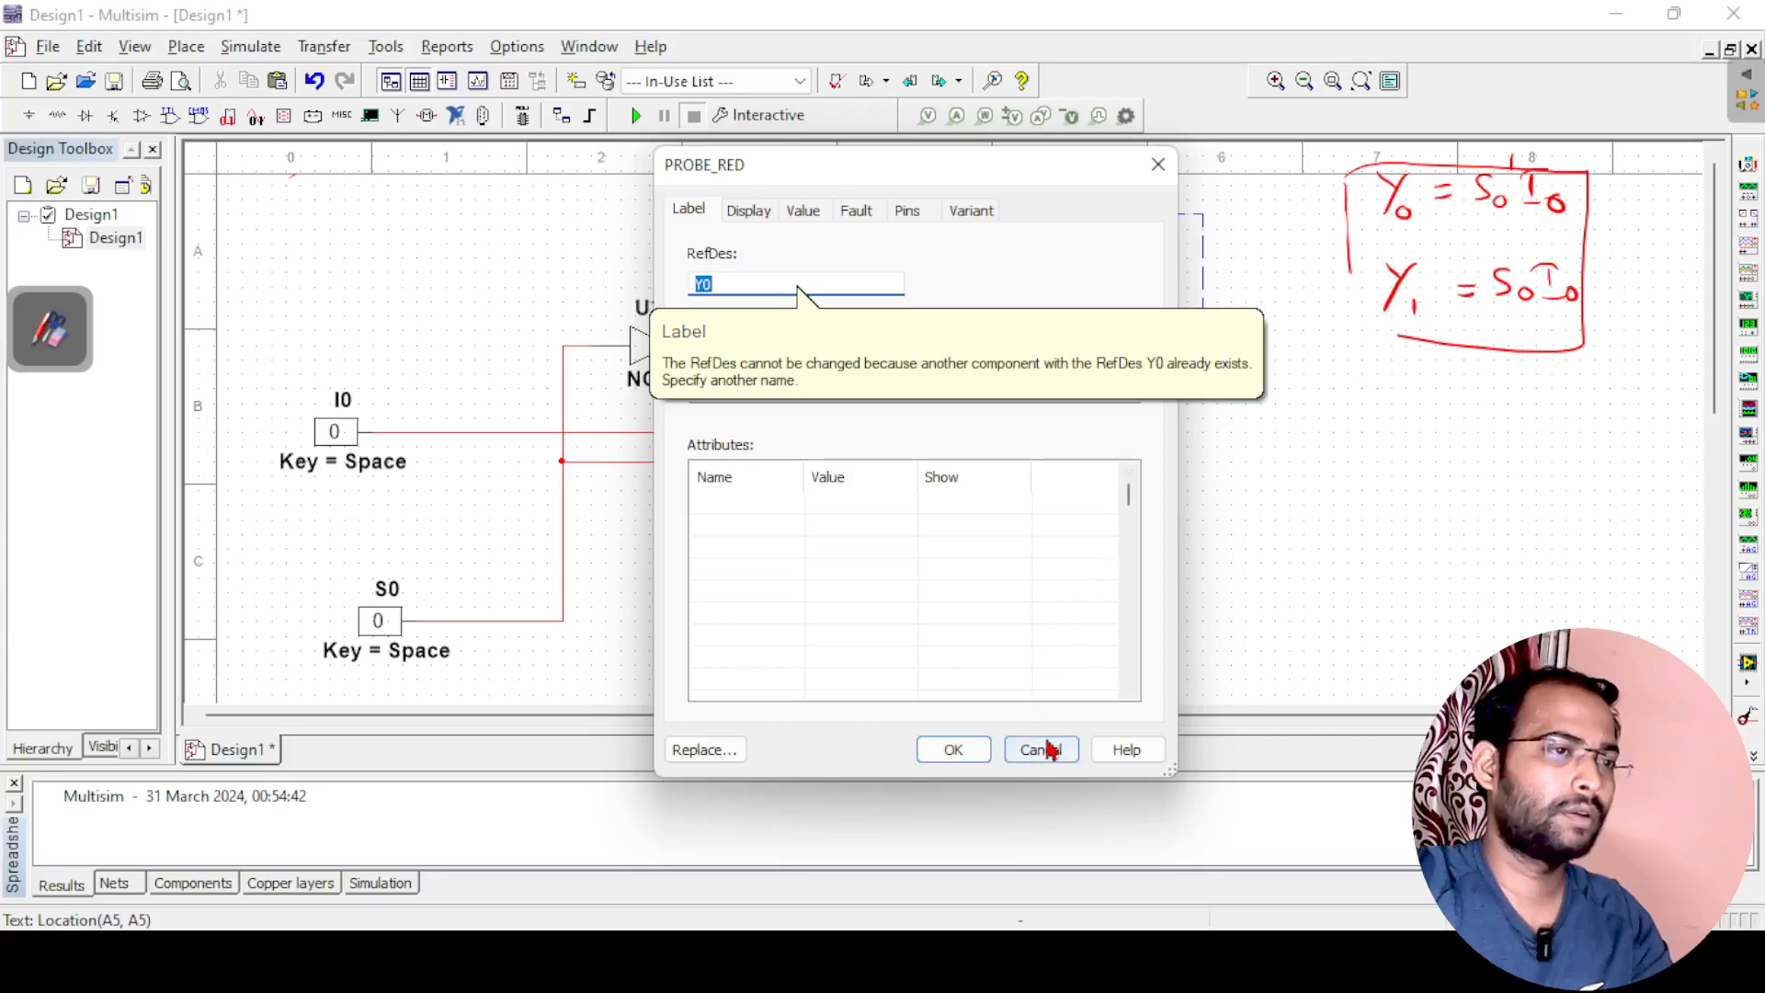
{"action": "left_click", "coordinate": [736, 283]}
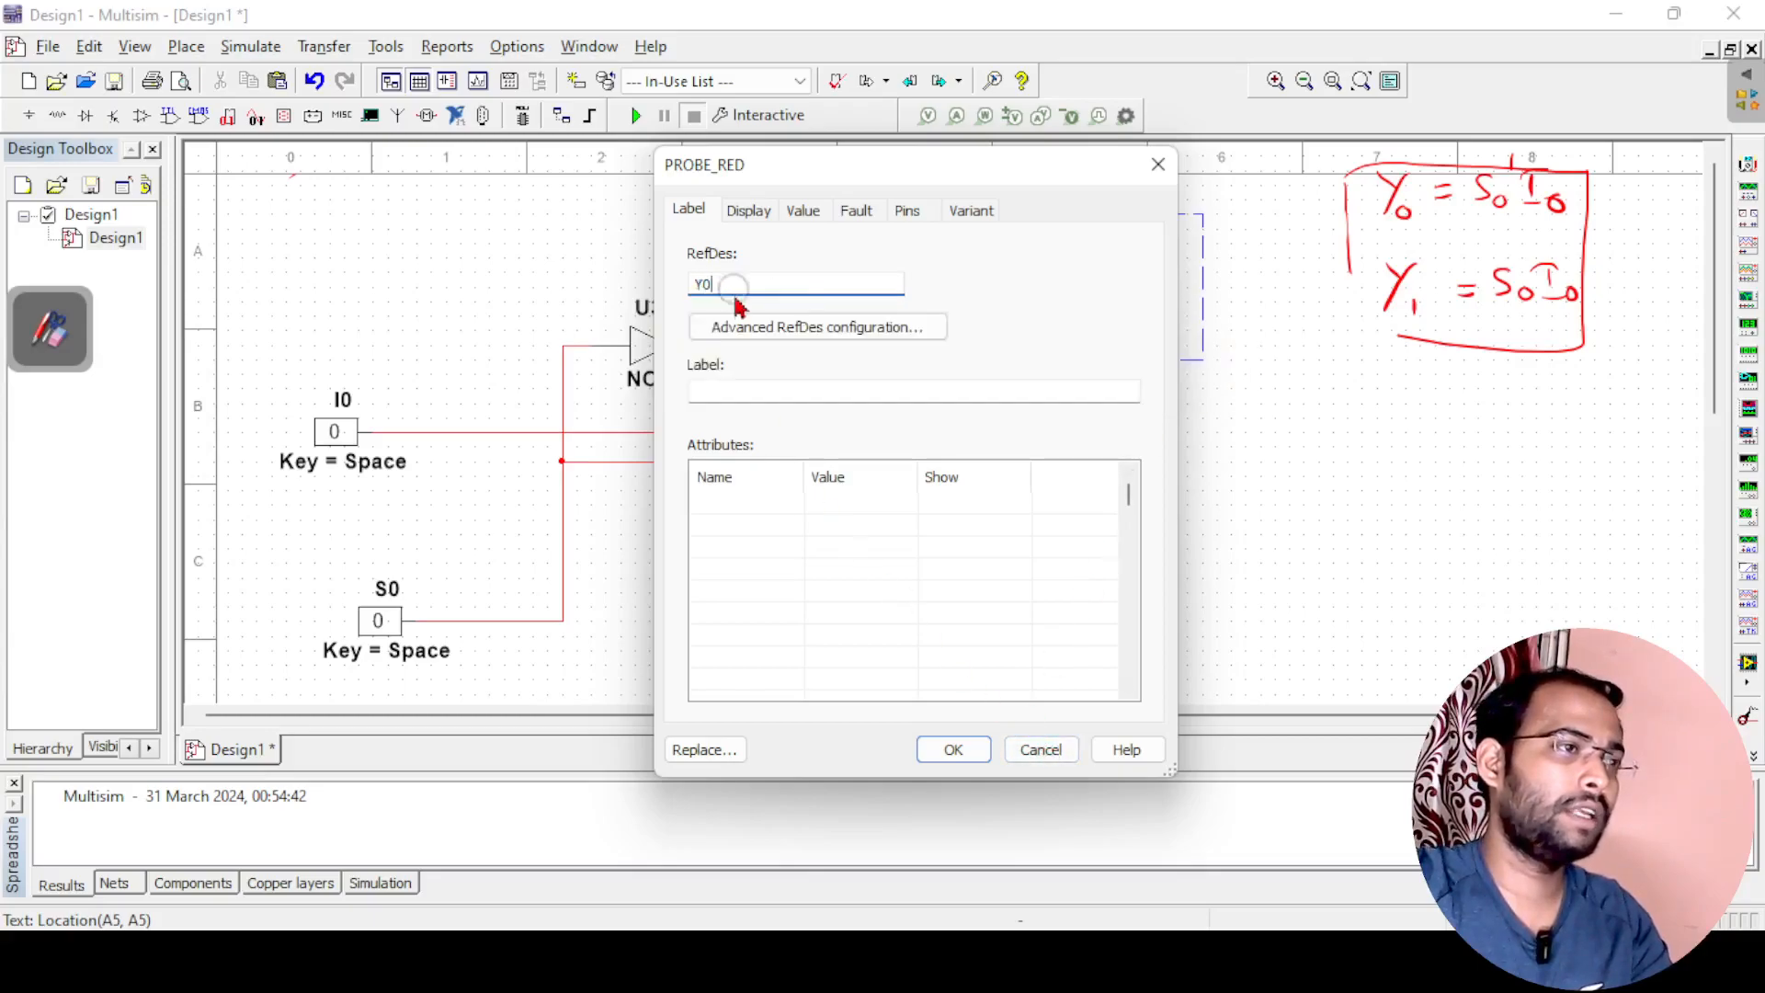
{"action": "left_click", "coordinate": [1160, 171]}
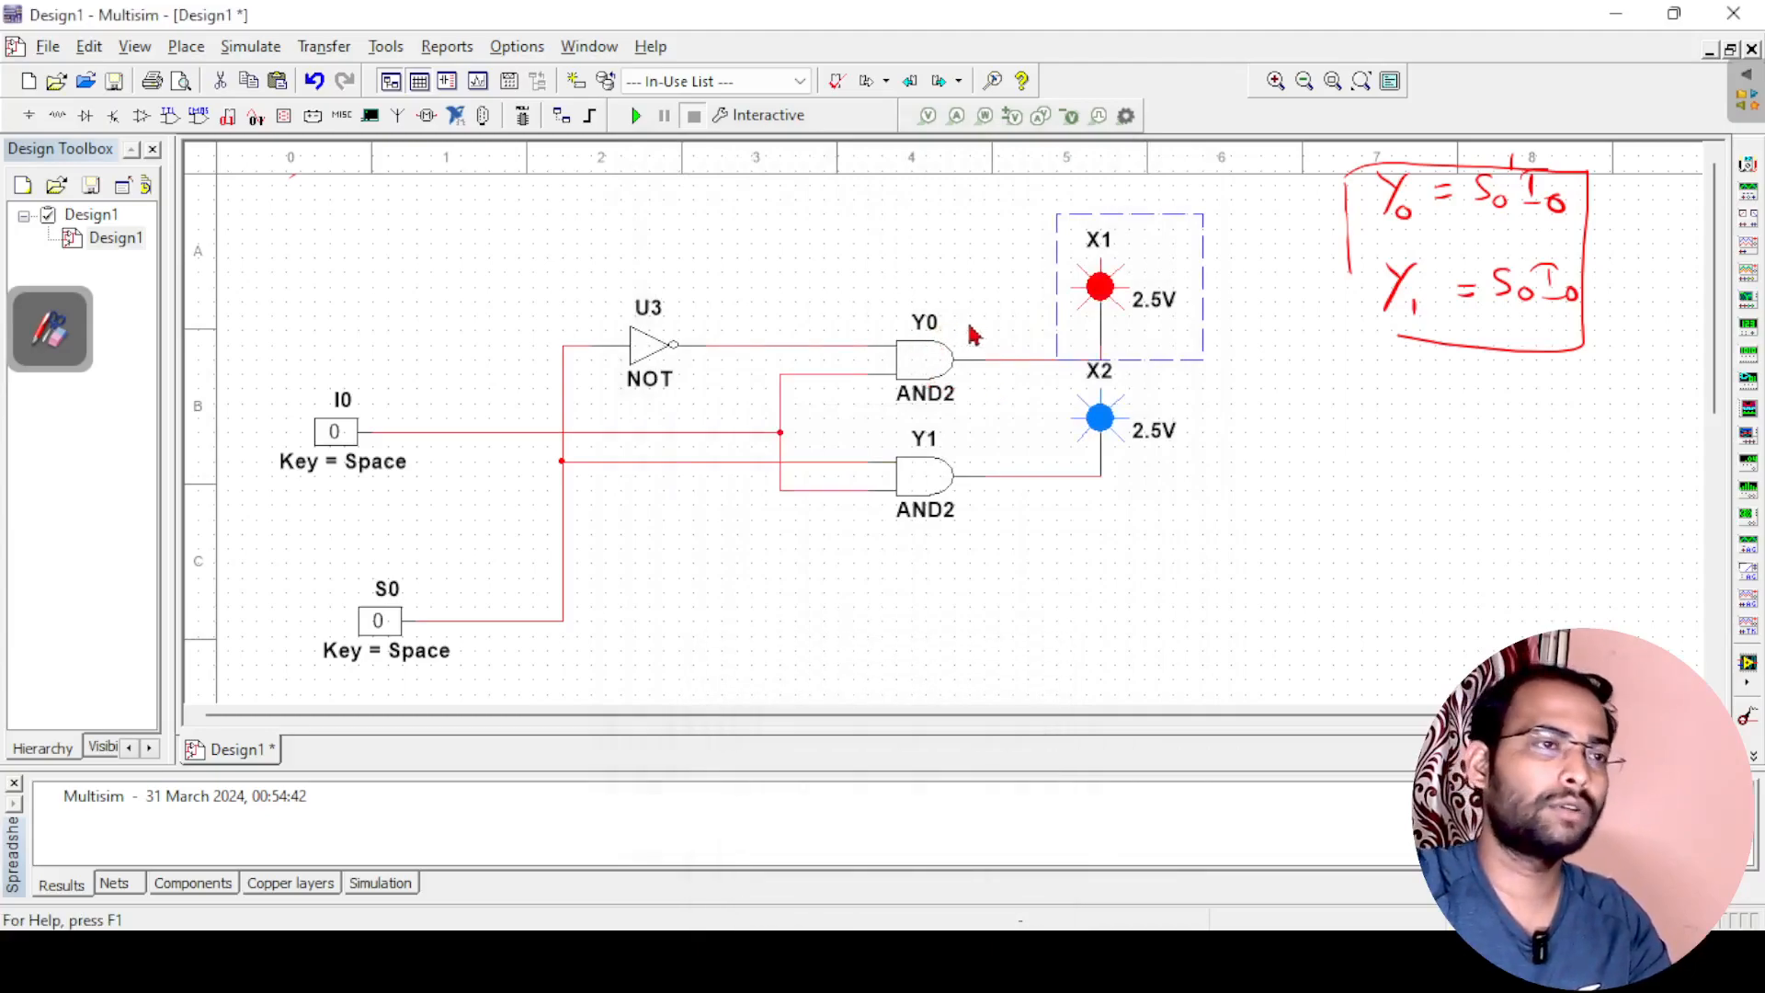
Deselect the red probe and start the interactive simulation of the circuit
{"action": "left_click", "coordinate": [1241, 460]}
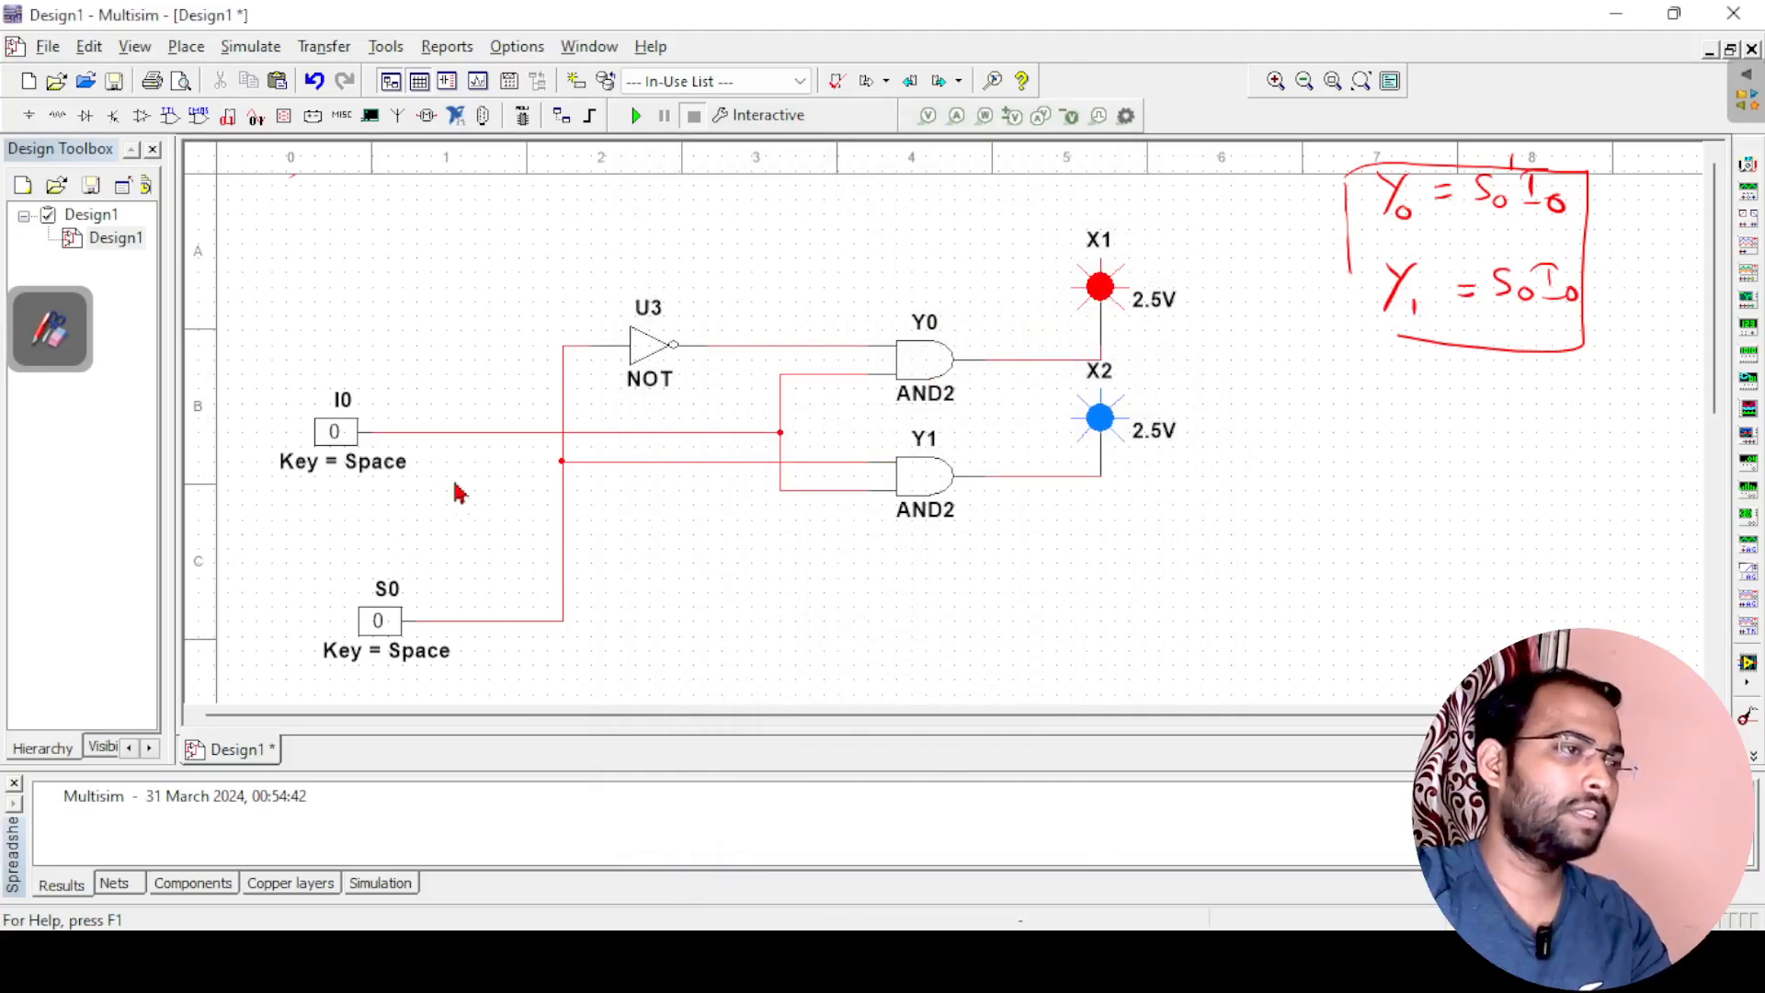
{"action": "left_click", "coordinate": [635, 117]}
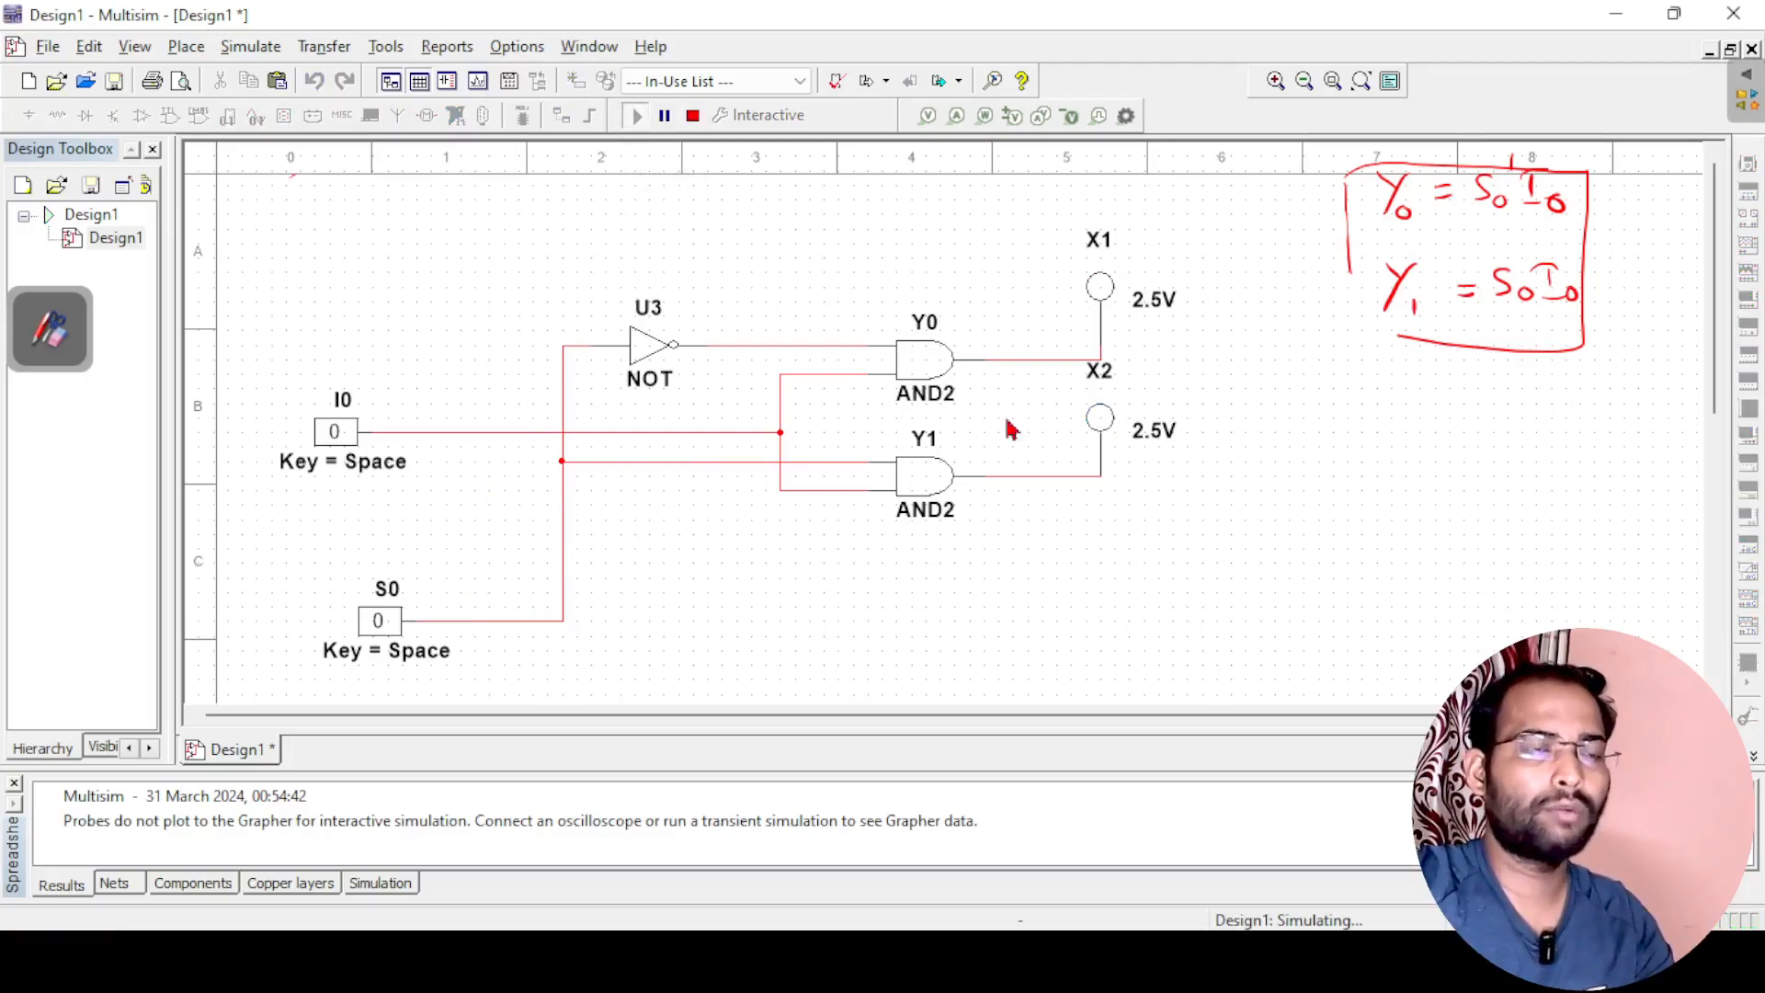
Handwrite a truth table in red pen beside the circuit with columns S0, Y0 and Y1 and a first row 0, I0, 0
{"action": "left_click", "coordinate": [58, 324]}
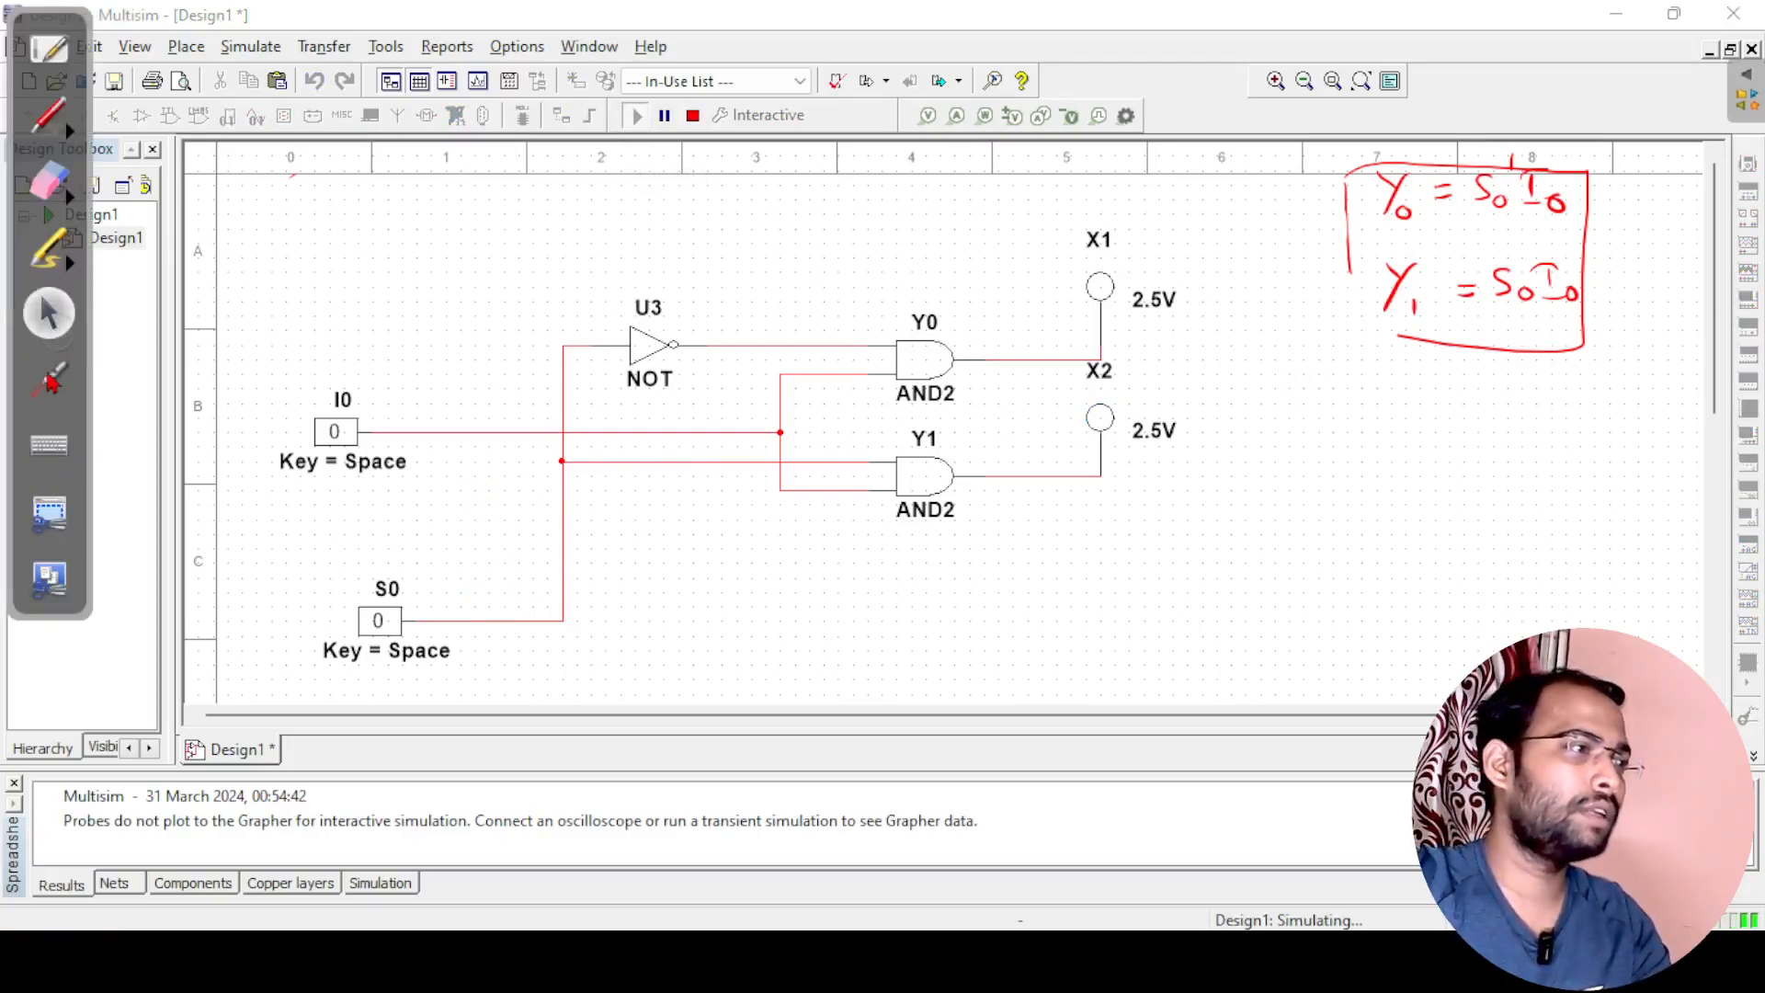
{"action": "left_click", "coordinate": [51, 119]}
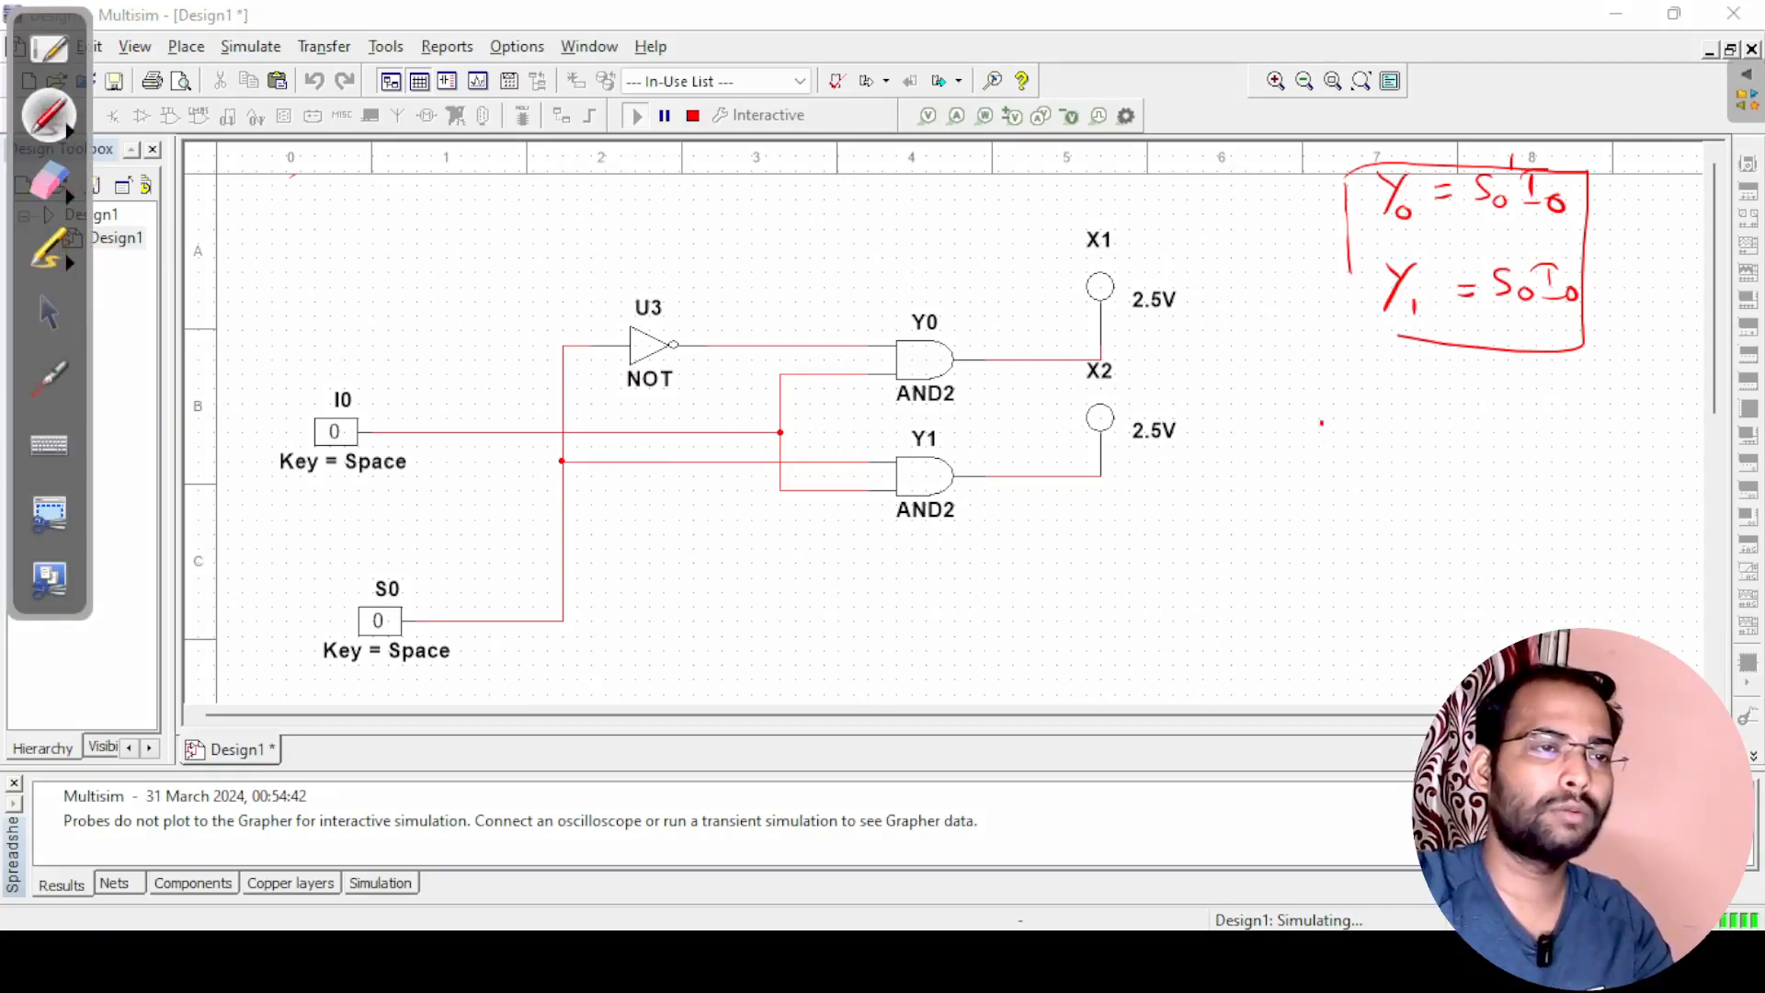
{"action": "left_click_drag", "start_coordinate": [1392, 418], "coordinate": [1409, 632]}
{"action": "left_click_drag", "start_coordinate": [1301, 473], "coordinate": [1535, 463]}
{"action": "left_click_drag", "start_coordinate": [1415, 428], "coordinate": [1558, 448]}
{"action": "mouse_move", "coordinate": [1342, 496]}
{"action": "left_mouse_down"}
{"action": "mouse_move", "coordinate": [1436, 511]}
{"action": "mouse_move", "coordinate": [1451, 484]}
{"action": "left_mouse_up"}
{"action": "left_click_drag", "start_coordinate": [1469, 497], "coordinate": [1547, 481]}
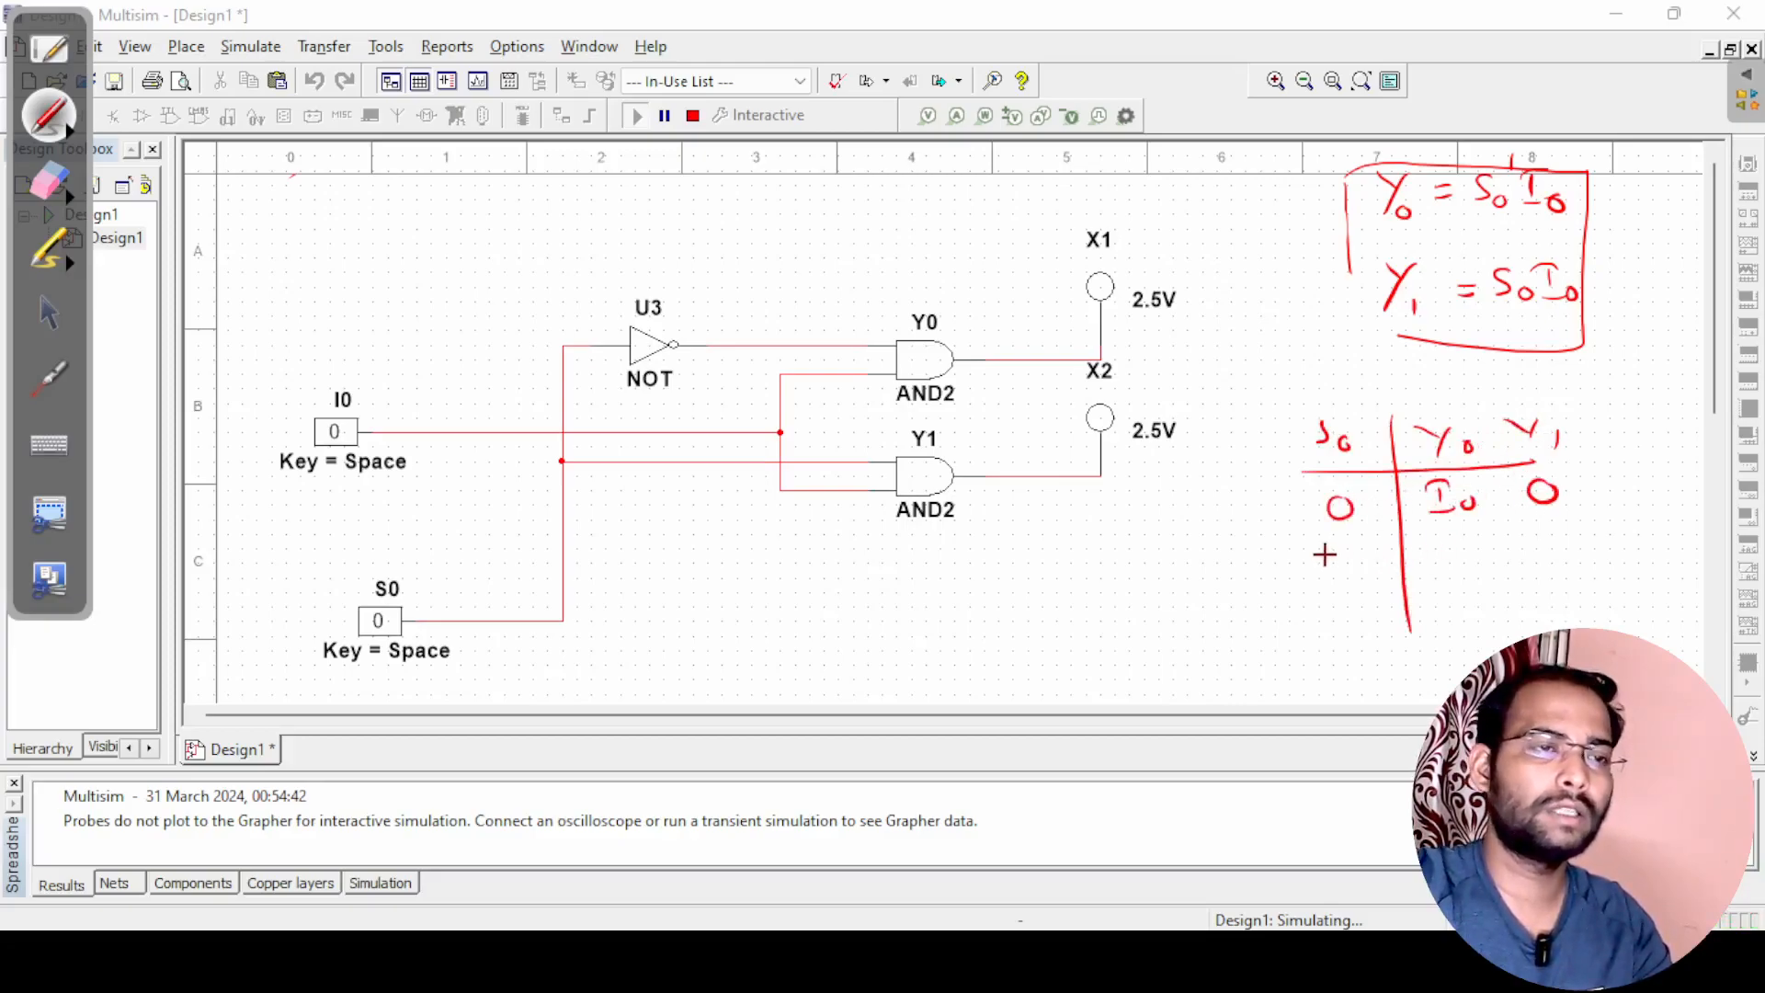
Add a second handwritten row to the truth table with the entries 1, 0, I1
{"action": "left_click_drag", "start_coordinate": [1335, 563], "coordinate": [1335, 581]}
{"action": "mouse_move", "coordinate": [1450, 579]}
{"action": "left_mouse_down"}
{"action": "mouse_move", "coordinate": [1446, 563]}
{"action": "mouse_move", "coordinate": [1565, 544]}
{"action": "left_mouse_up"}
{"action": "left_click_drag", "start_coordinate": [1552, 546], "coordinate": [1567, 579]}
{"action": "left_click_drag", "start_coordinate": [1573, 567], "coordinate": [1579, 583]}
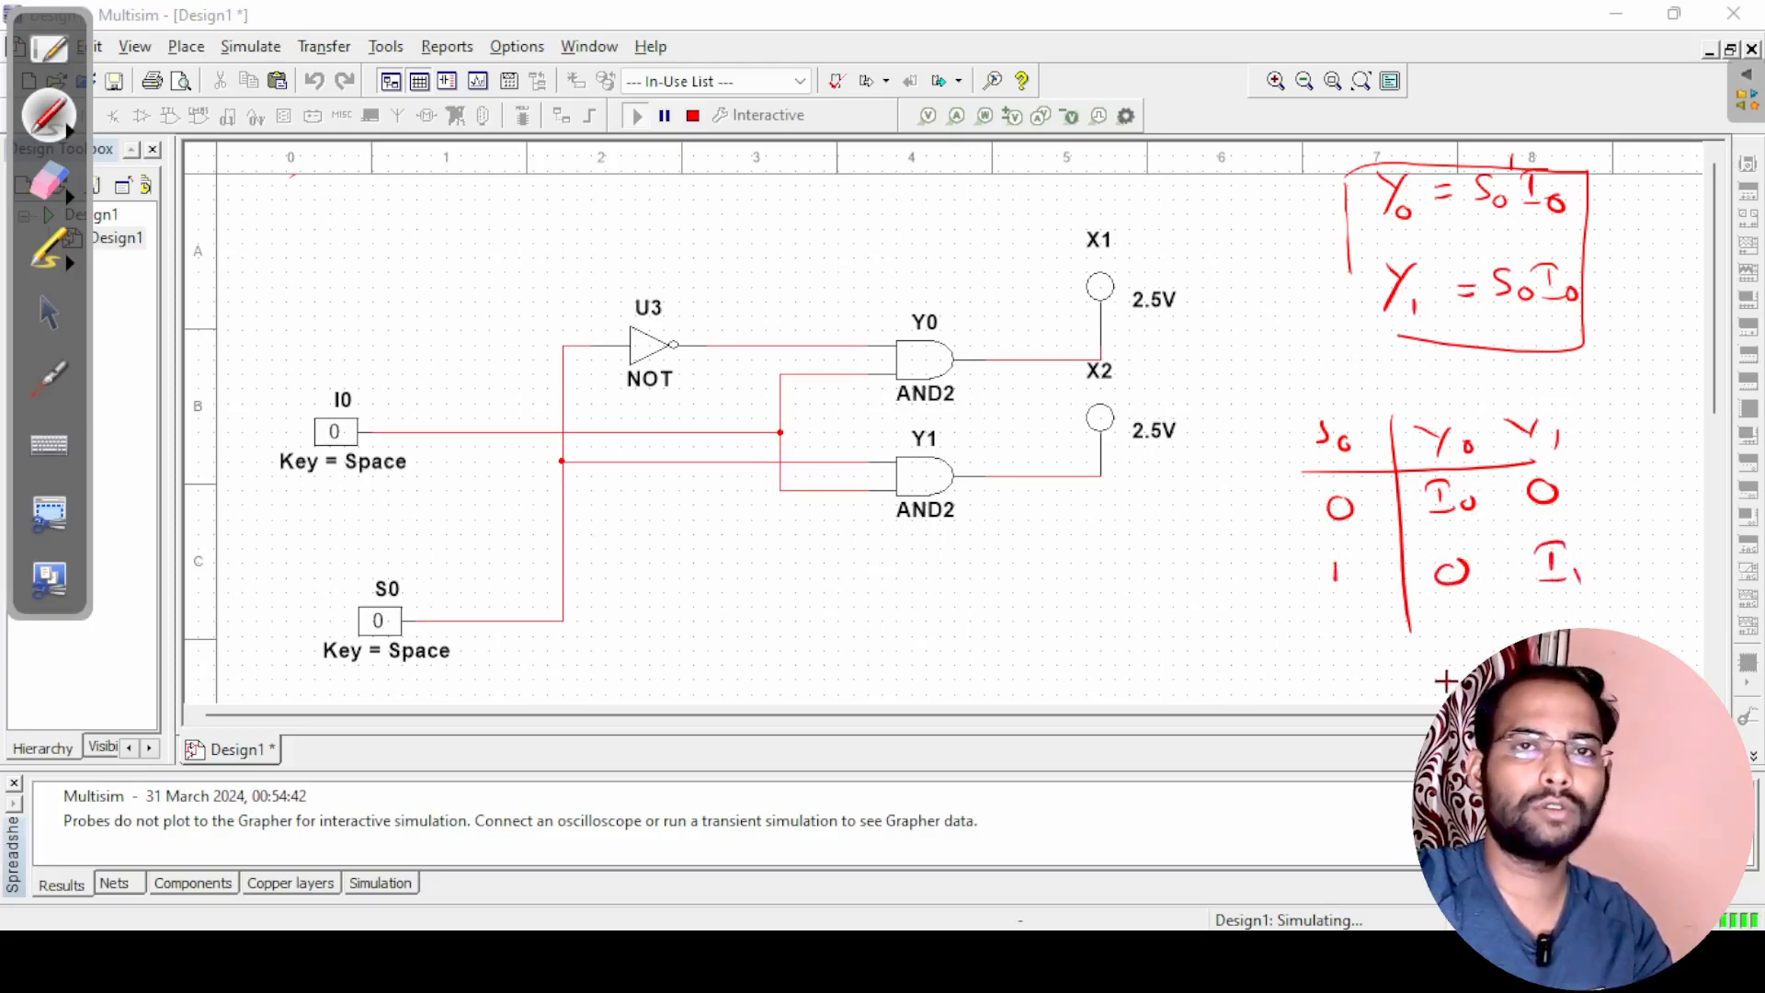
Put the annotation pen away and toggle input I0 repeatedly between 0 and 1 with S0 at 0, finishing with I0 at 0
{"action": "left_click", "coordinate": [48, 314]}
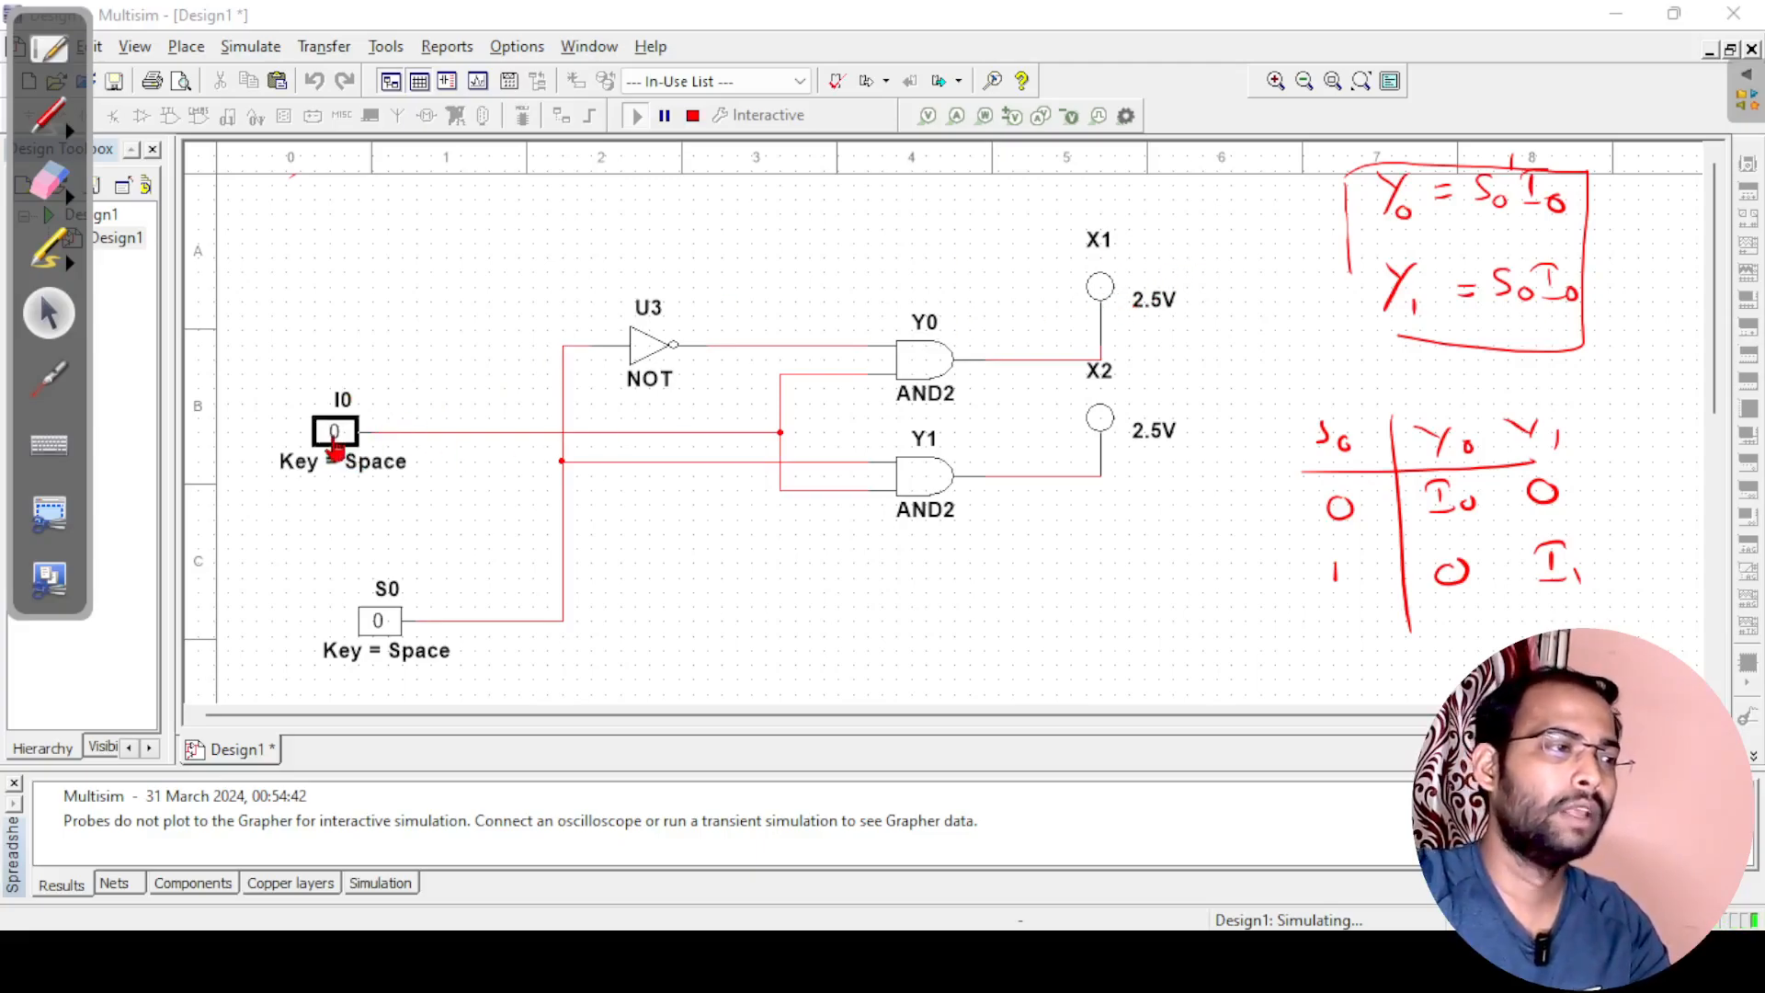
{"action": "left_click", "coordinate": [335, 451]}
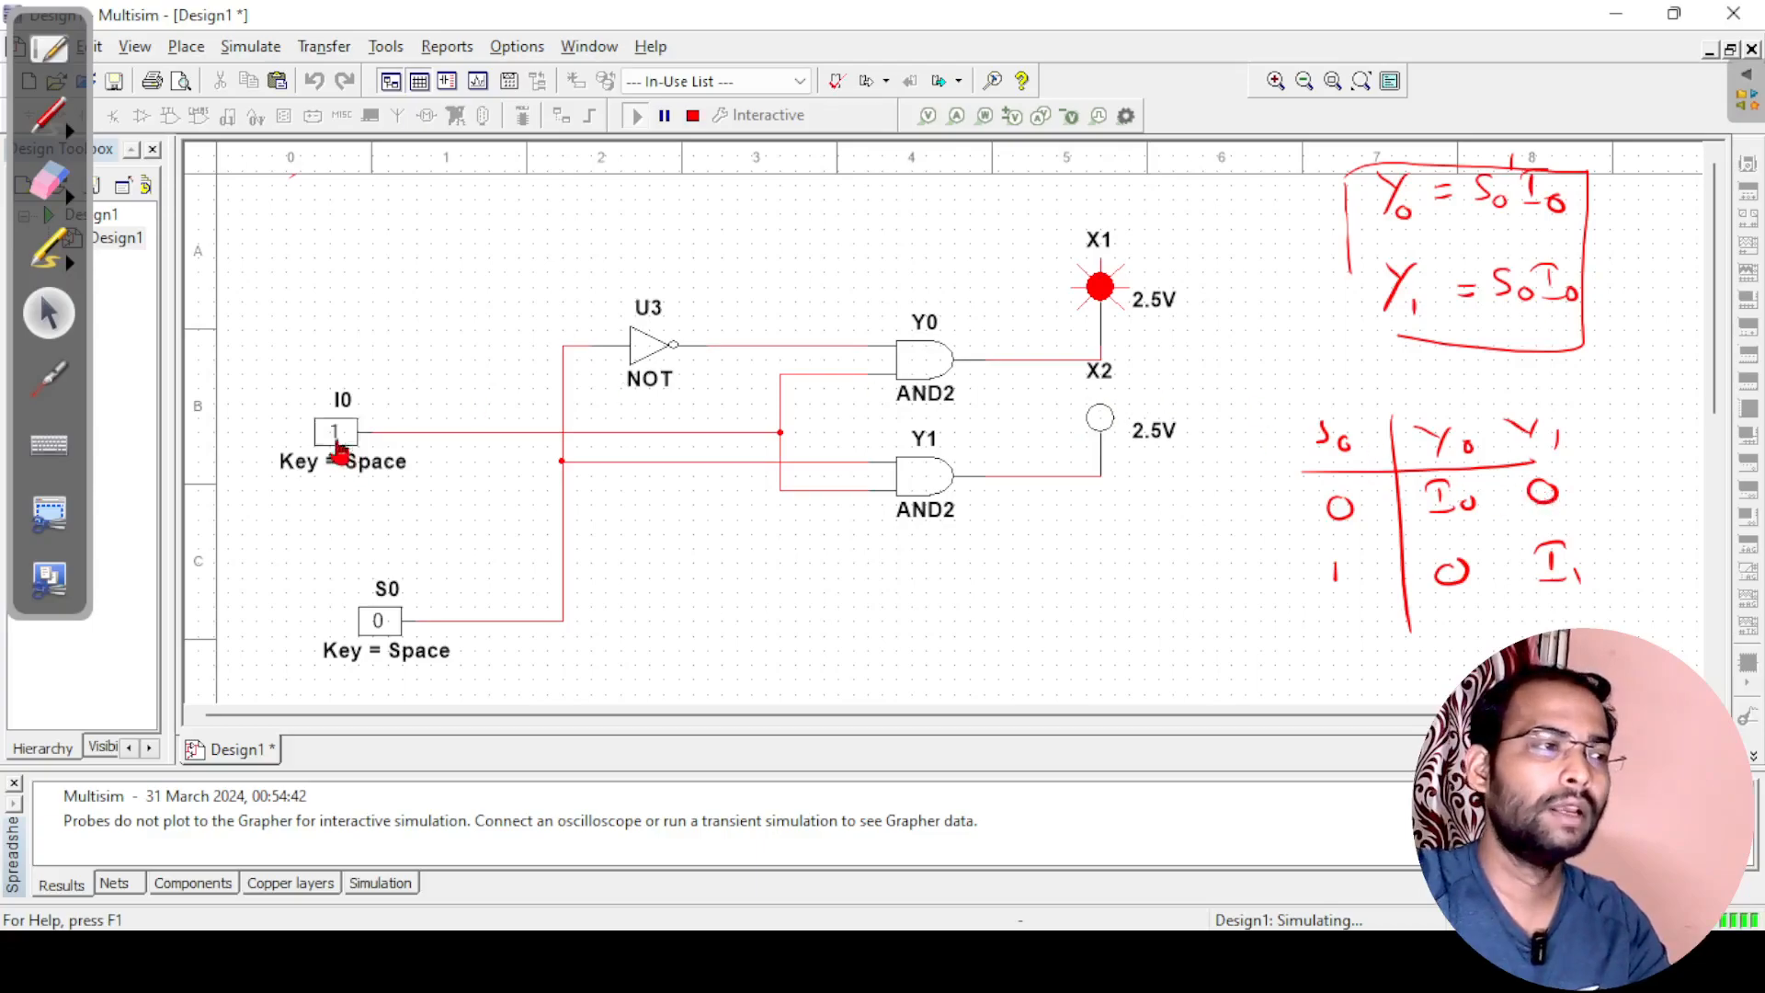
{"action": "left_click", "coordinate": [335, 443]}
{"action": "left_click", "coordinate": [336, 445]}
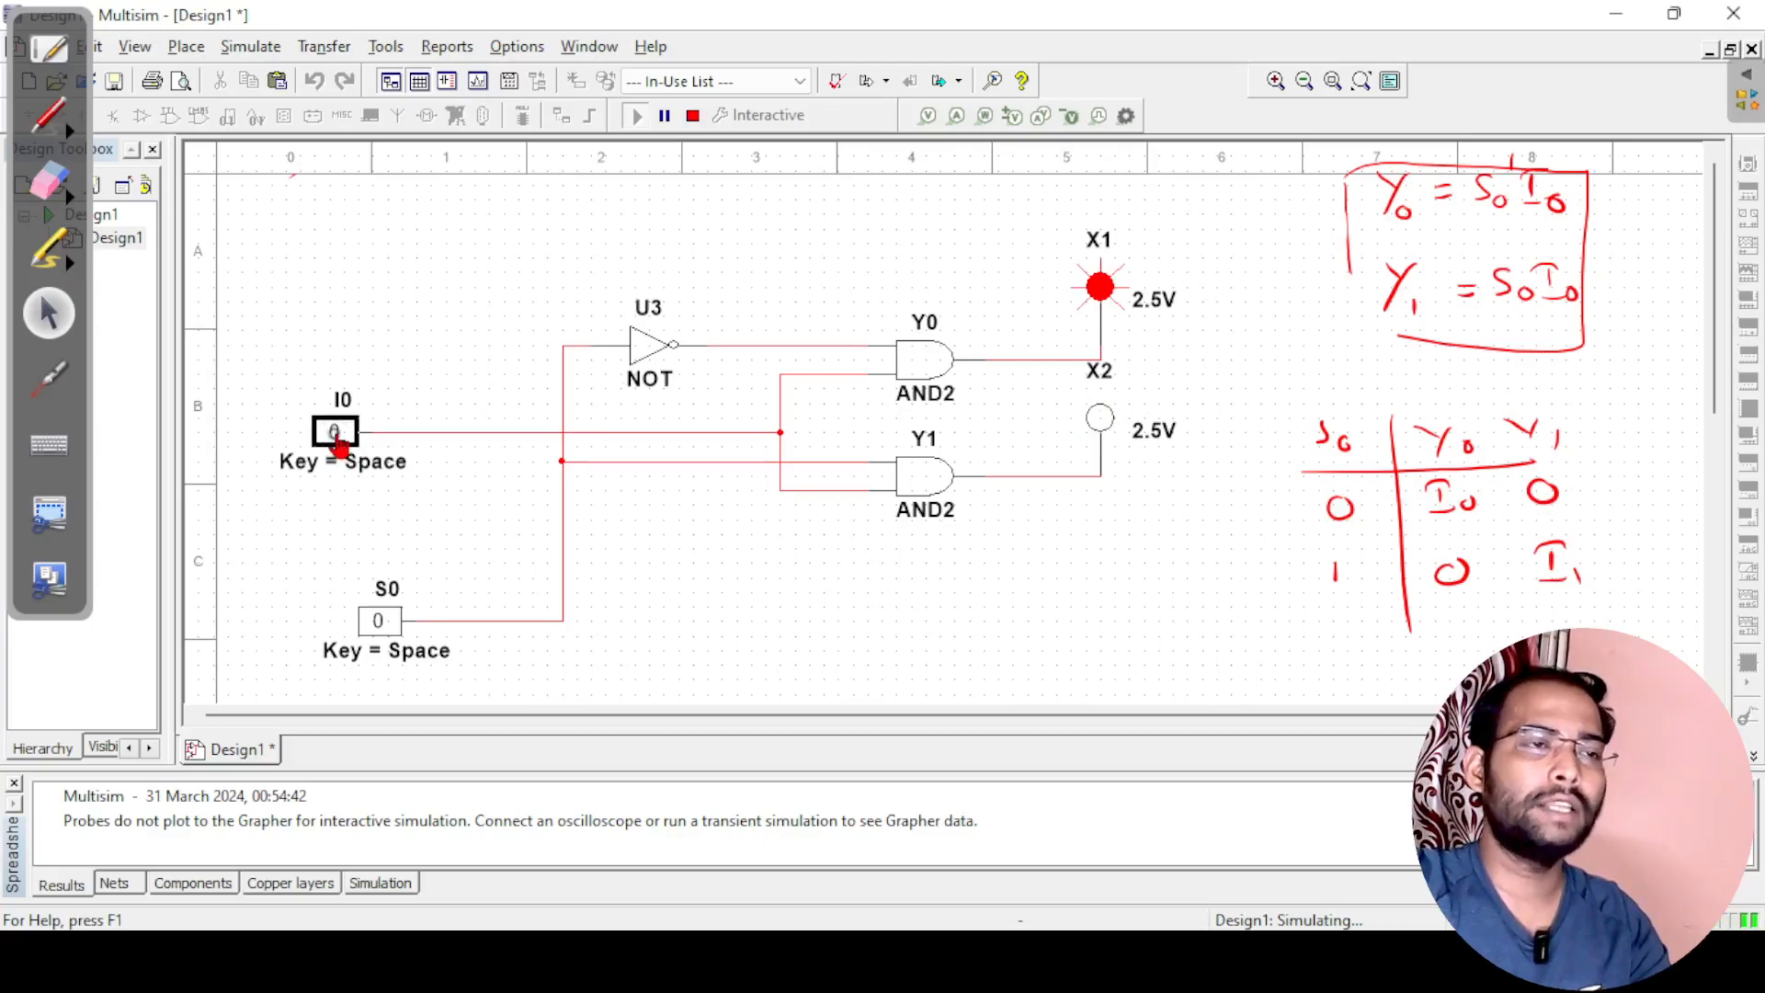
{"action": "left_click", "coordinate": [336, 445]}
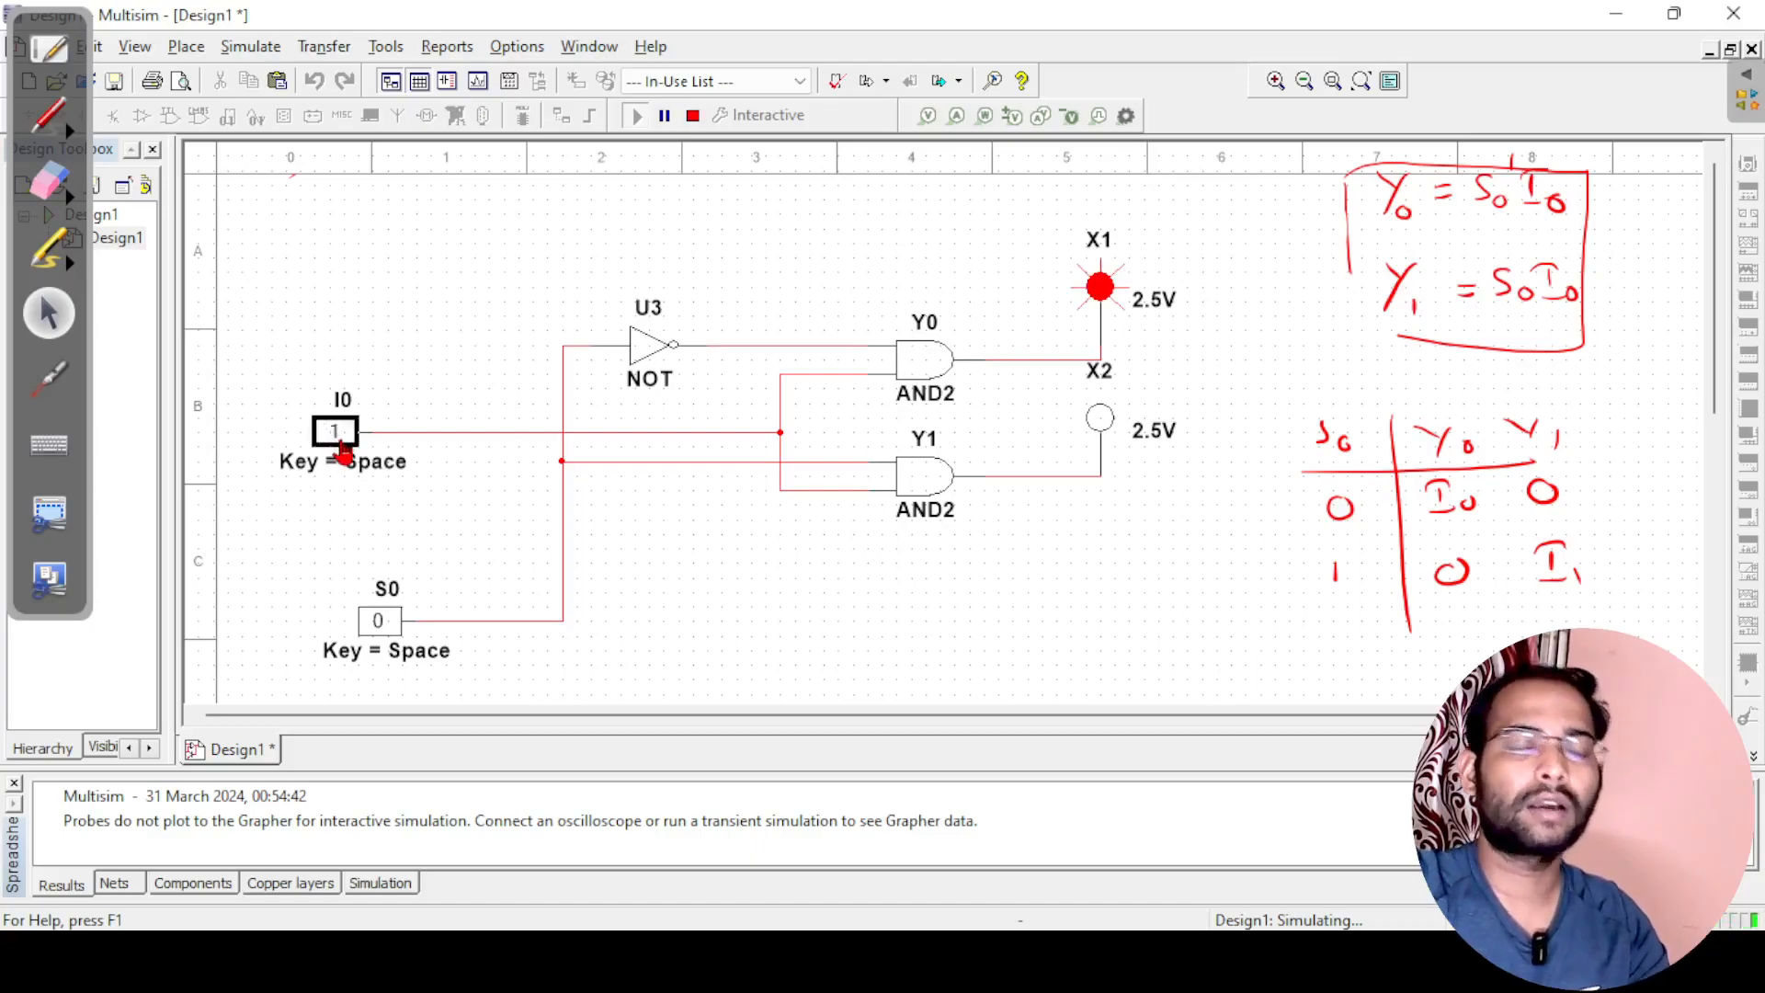
{"action": "left_click", "coordinate": [342, 449]}
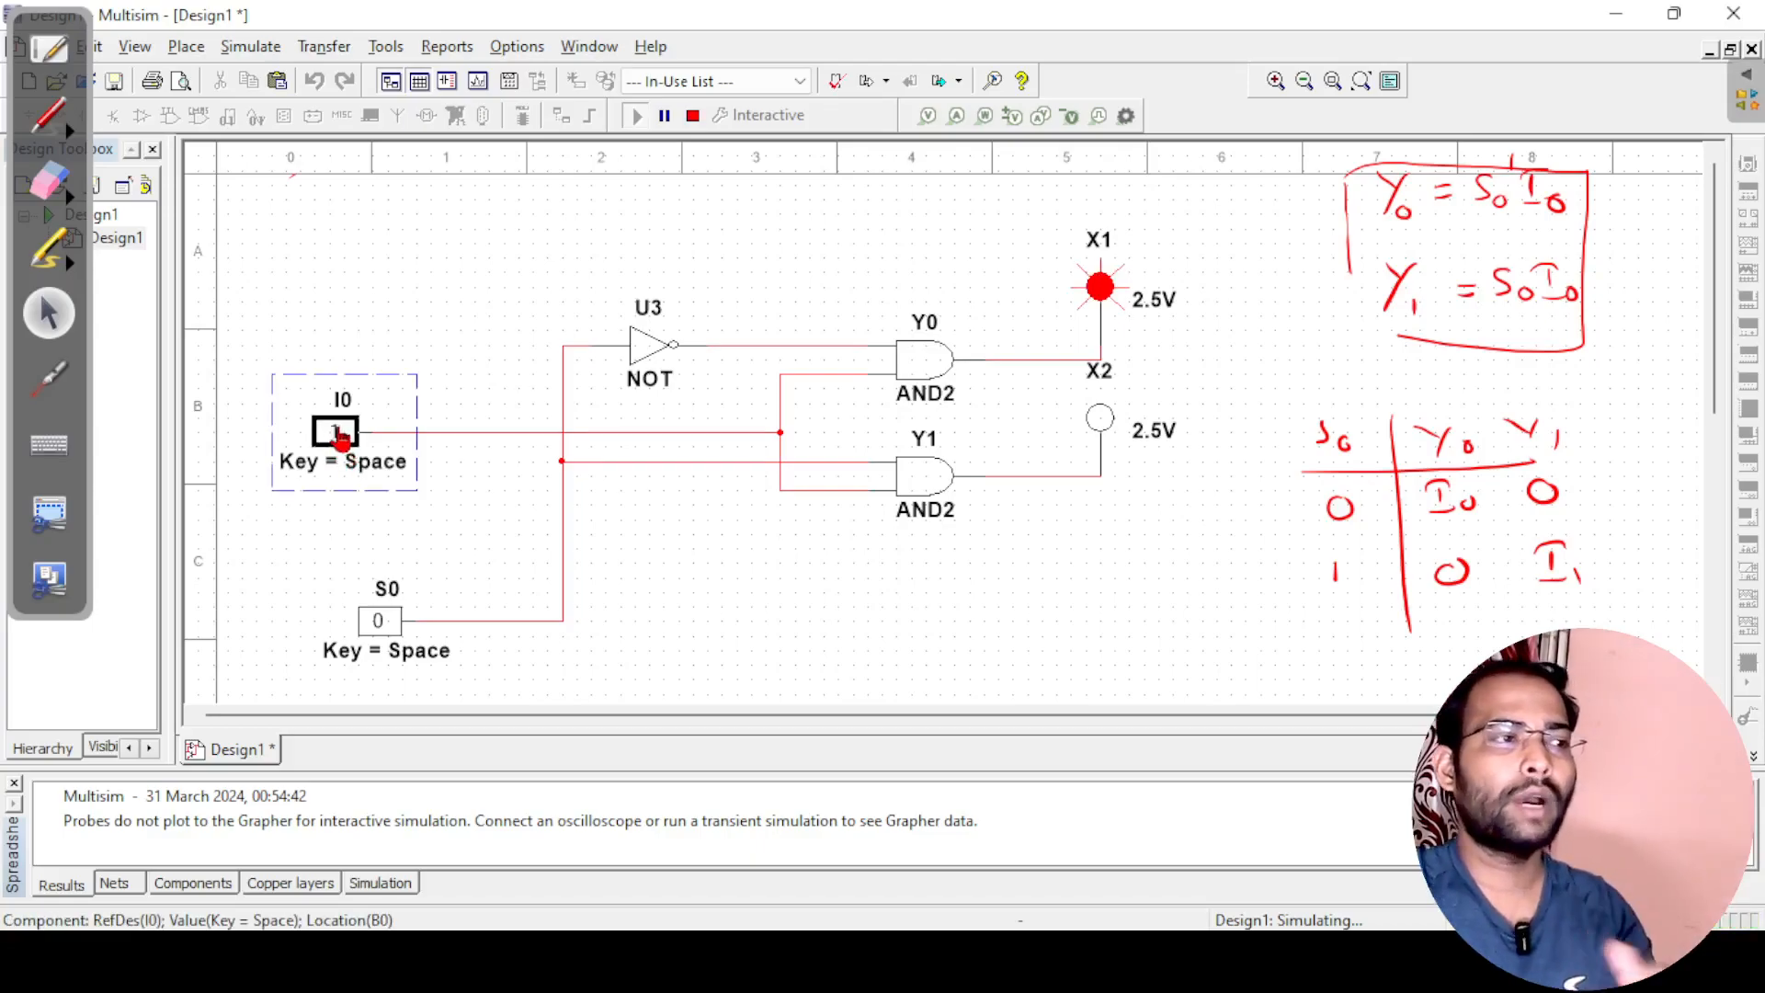
{"action": "left_click", "coordinate": [335, 440]}
Set select input S0 to 1 and toggle input I0 repeatedly between 0 and 1 to test the Y1 output
{"action": "left_click", "coordinate": [377, 623]}
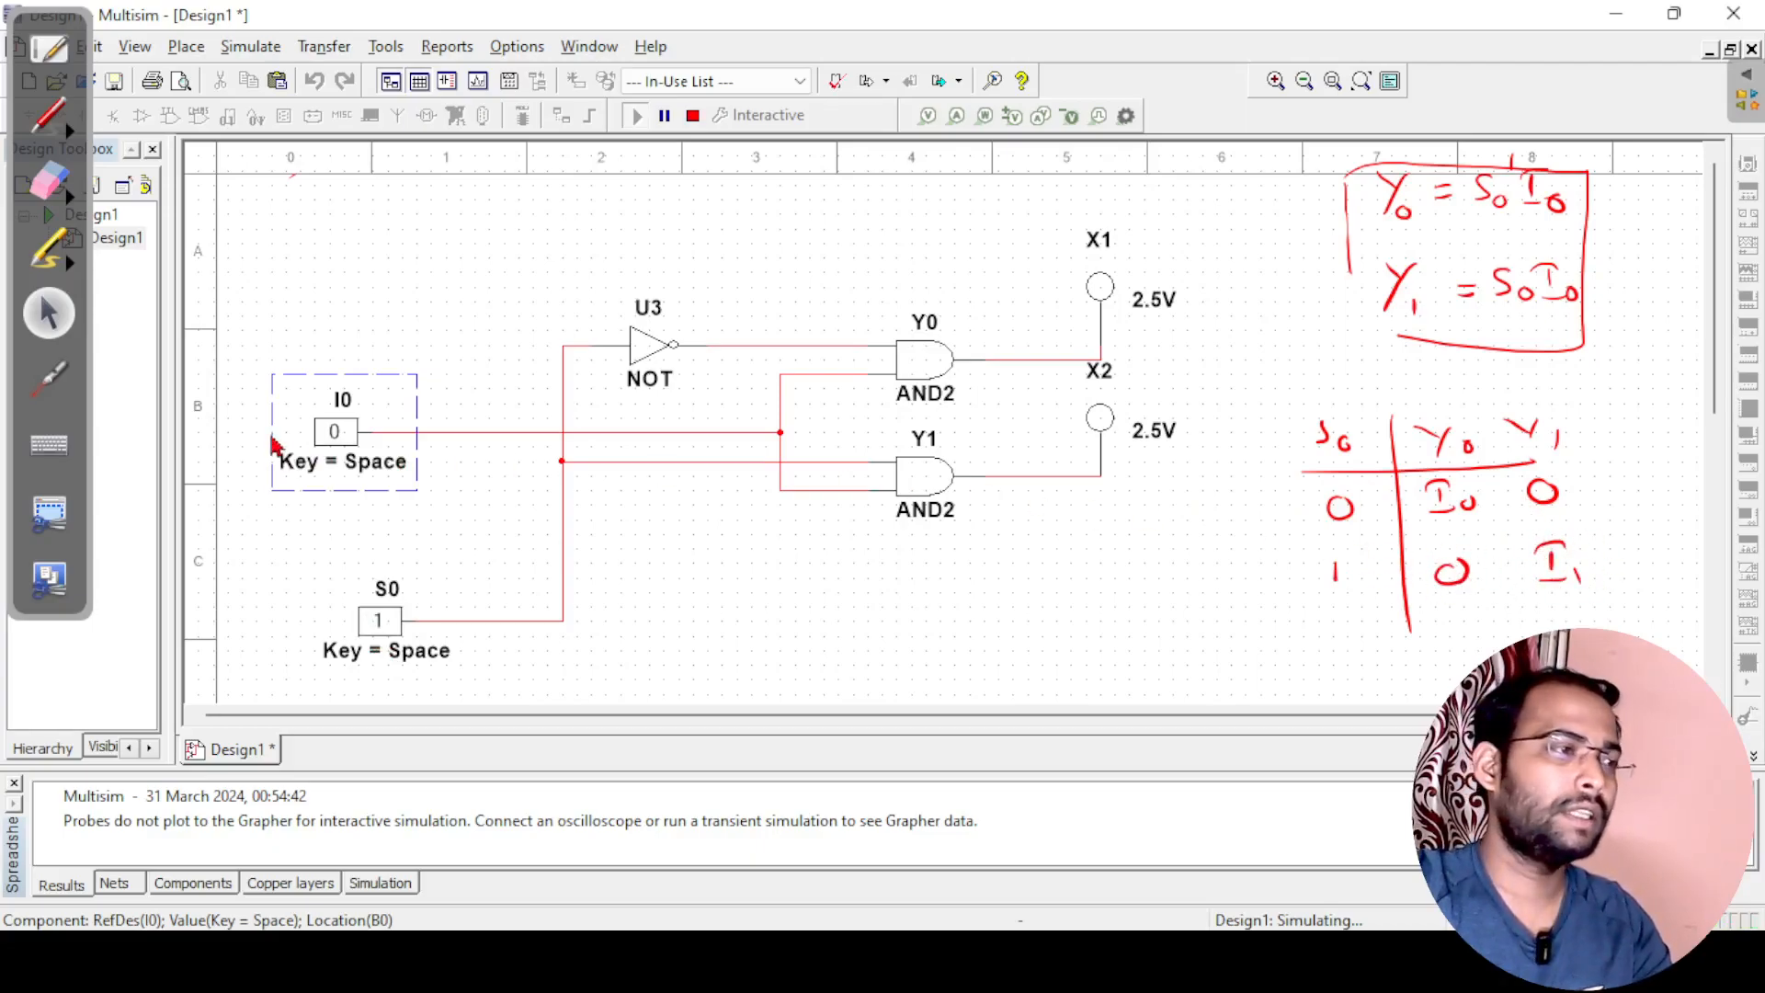
{"action": "left_click", "coordinate": [337, 434]}
{"action": "left_click", "coordinate": [336, 434]}
{"action": "left_click", "coordinate": [336, 434]}
{"action": "left_click", "coordinate": [337, 434]}
{"action": "left_click", "coordinate": [336, 434]}
{"action": "left_click", "coordinate": [337, 434]}
{"action": "left_click", "coordinate": [337, 434]}
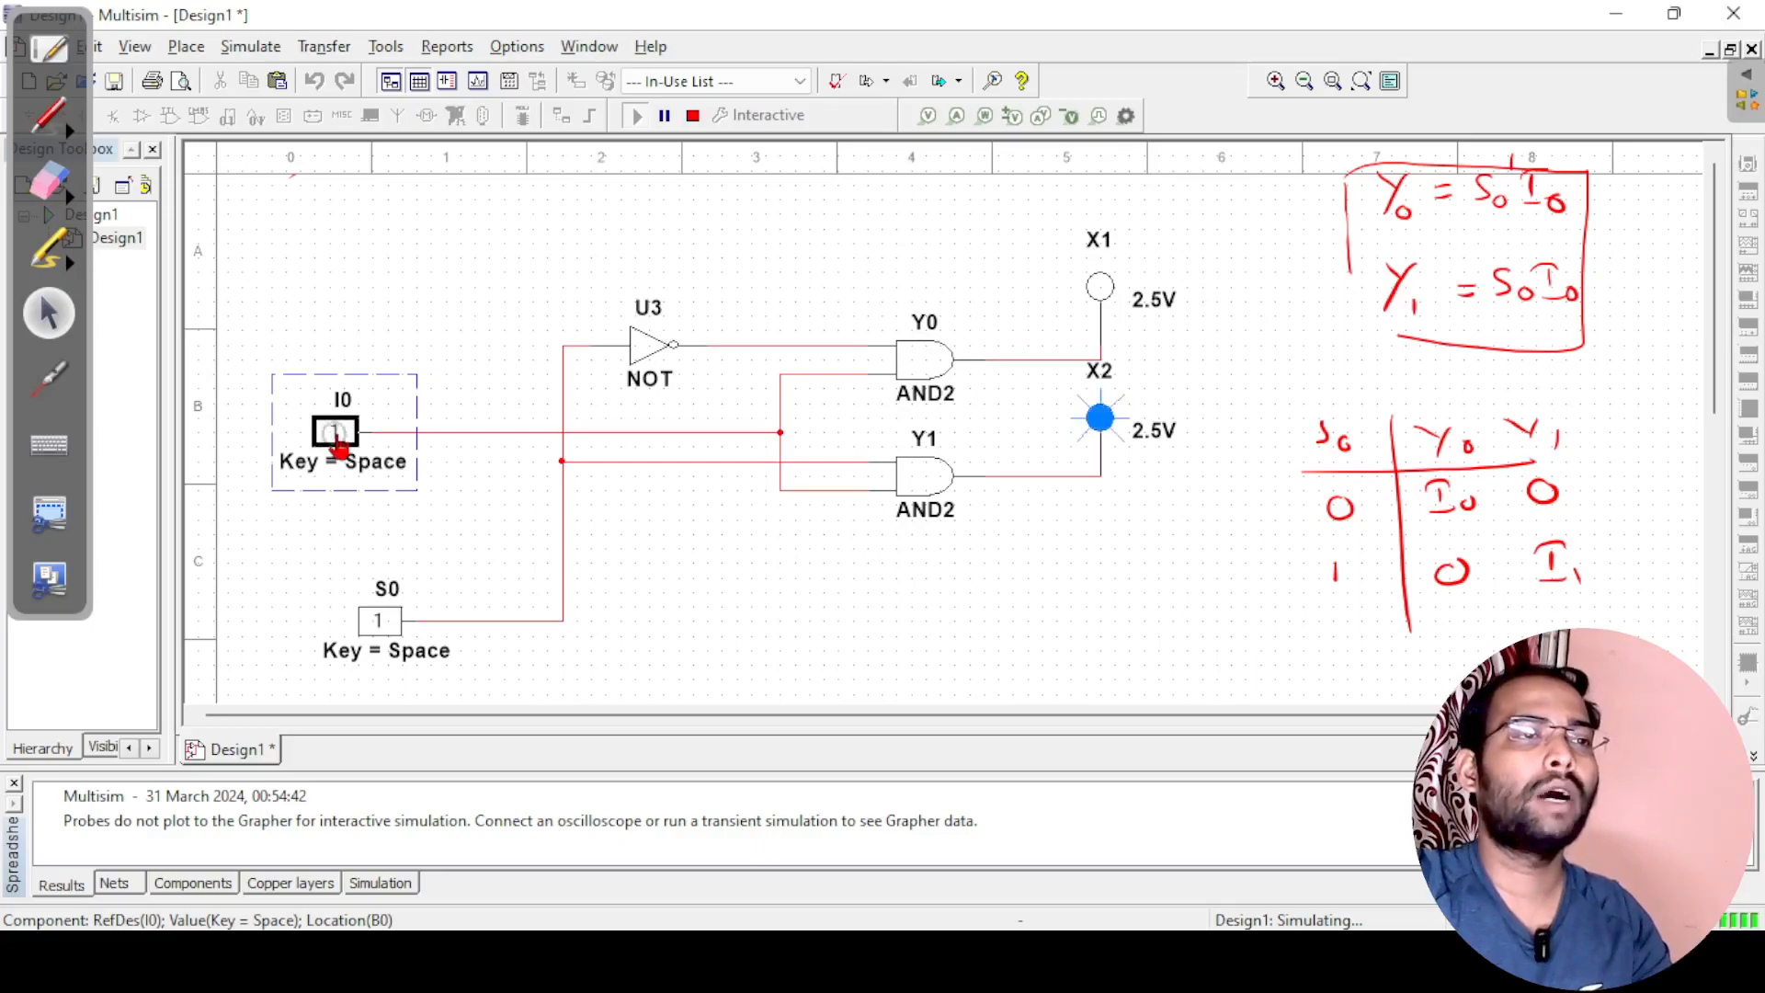